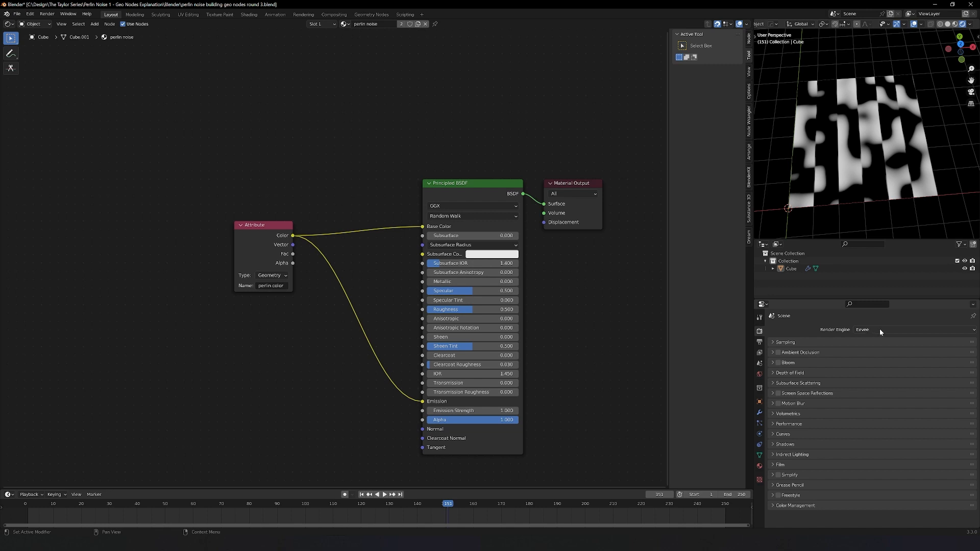
- Switch the render engine to Cycles and set the viewport's maximum samples to 16
{"action": "left_click", "coordinate": [872, 330]}
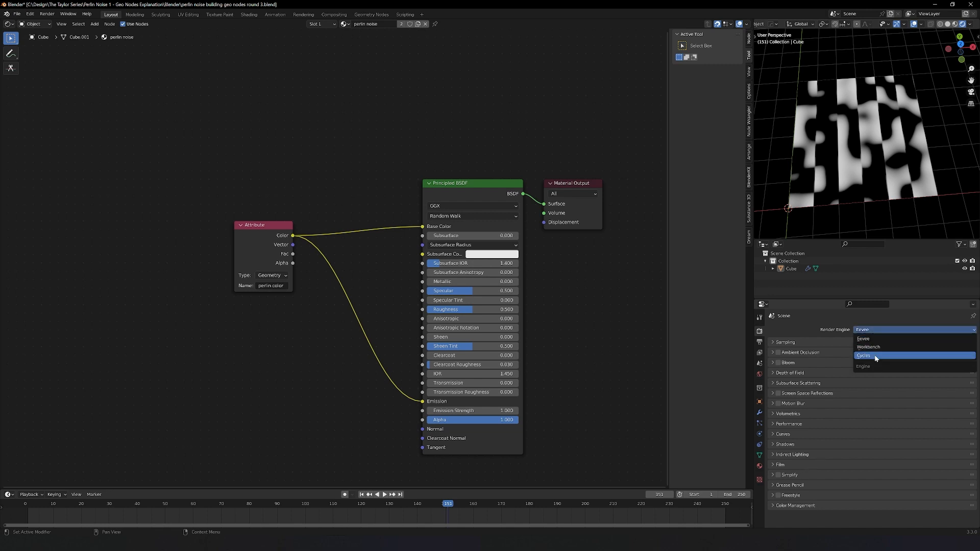
{"action": "left_click", "coordinate": [868, 354]}
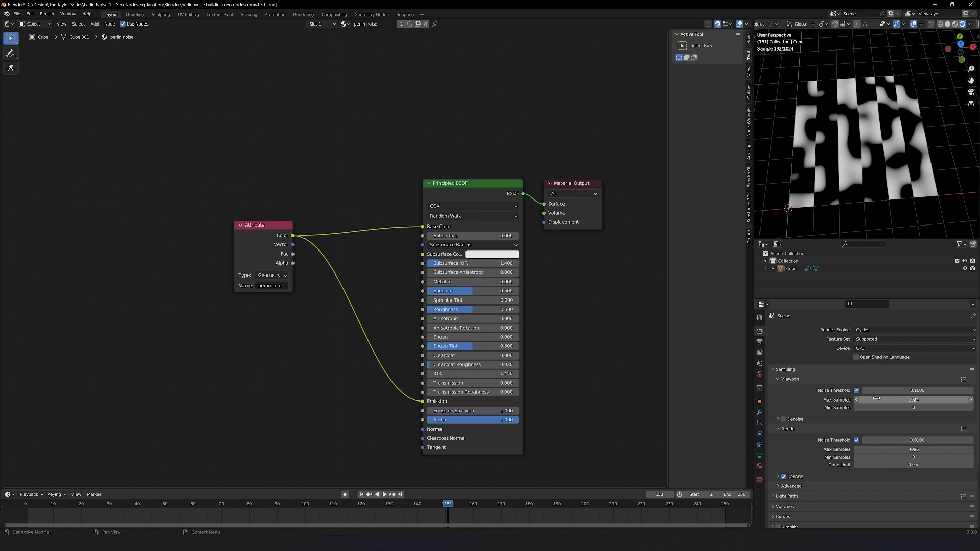
{"action": "left_click_drag", "start_coordinate": [876, 399], "coordinate": [791, 387]}
{"action": "left_click", "coordinate": [777, 428]}
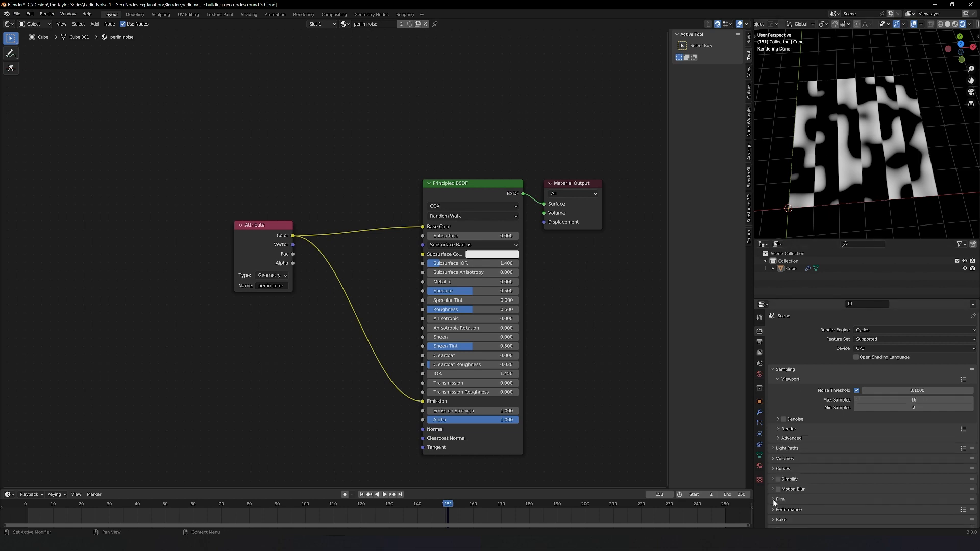
- Enable a transparent background in the Film render settings
{"action": "left_click", "coordinate": [774, 499]}
{"action": "scroll", "coordinate": [790, 467], "scroll_direction": "down", "scroll_amount": 3}
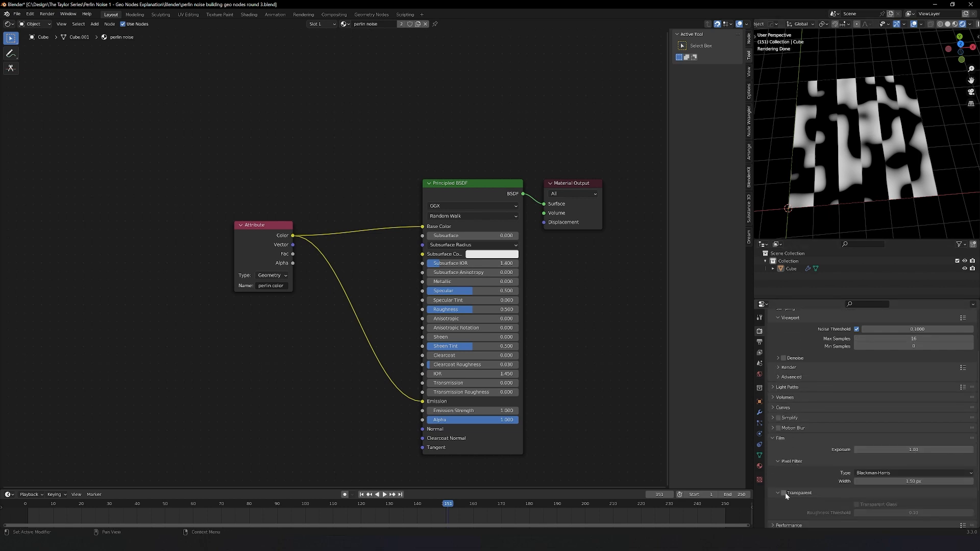
{"action": "left_click", "coordinate": [783, 492]}
{"action": "scroll", "coordinate": [786, 429], "scroll_direction": "down", "scroll_amount": 2}
{"action": "left_click", "coordinate": [772, 386]}
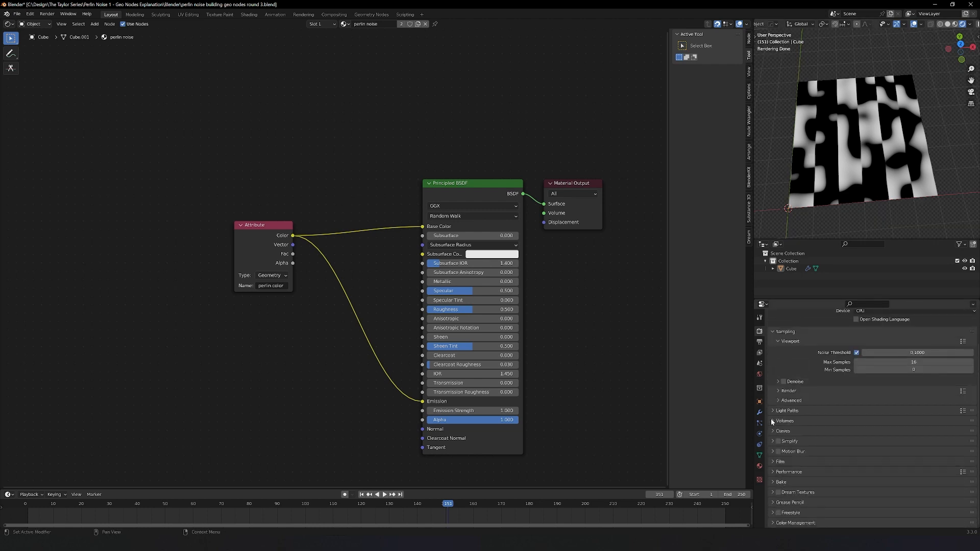
- Set the Color Management view transform to Standard
{"action": "left_click", "coordinate": [768, 523]}
{"action": "scroll", "coordinate": [835, 436], "scroll_direction": "down", "scroll_amount": 3}
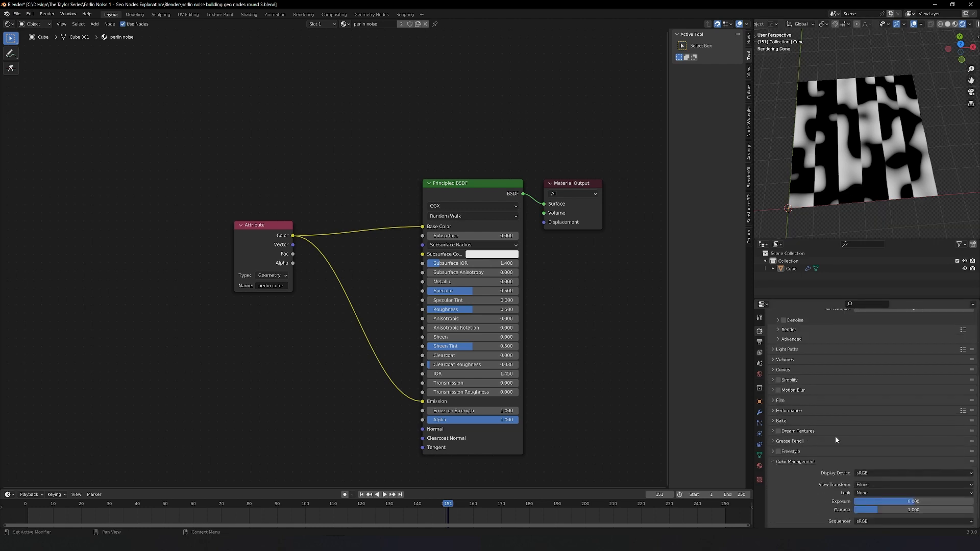
{"action": "left_click", "coordinate": [878, 482]}
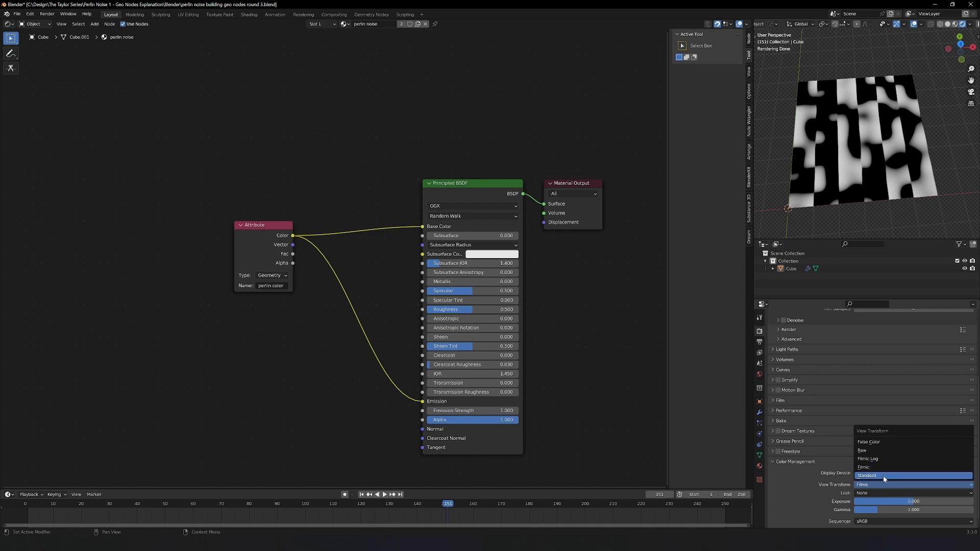
{"action": "left_click", "coordinate": [882, 475]}
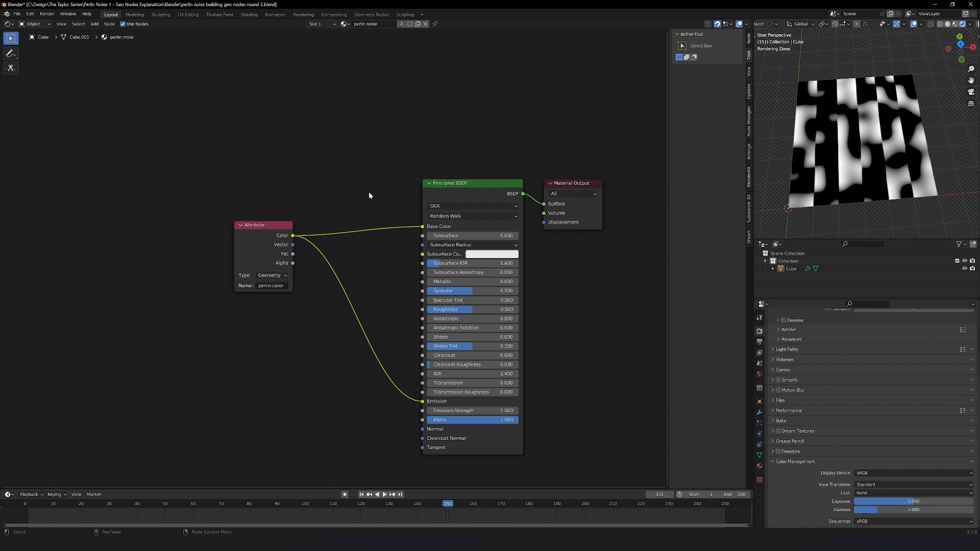
- Merge the Attribute node's two Color links through one reroute and insert a Gamma node between the Attribute node and the reroute
{"action": "right_click_drag", "start_coordinate": [369, 193], "coordinate": [356, 250], "text": "shift"}
{"action": "right_click_drag", "start_coordinate": [357, 250], "coordinate": [347, 295], "text": "shift"}
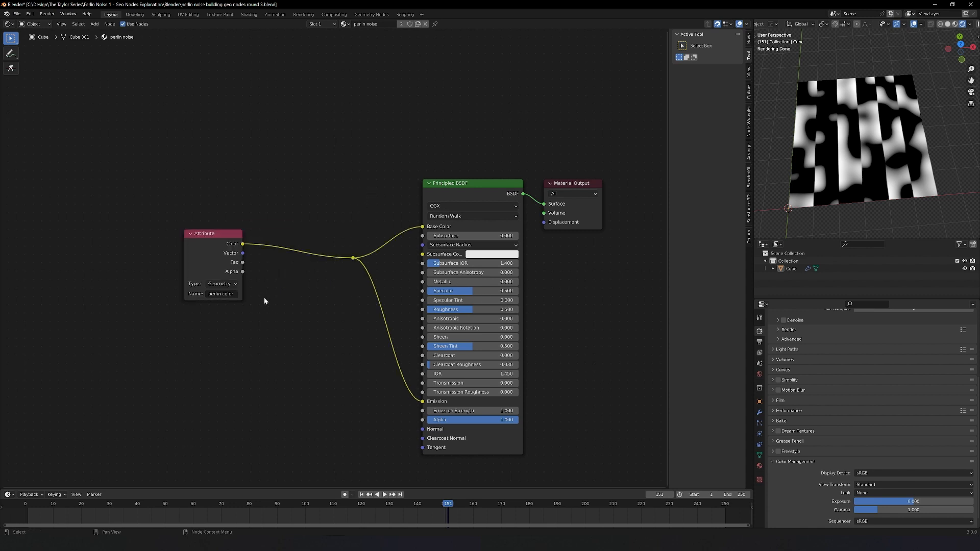
{"action": "key", "text": "shift+a"}
{"action": "left_click", "coordinate": [271, 304]}
{"action": "type", "text": "g"}
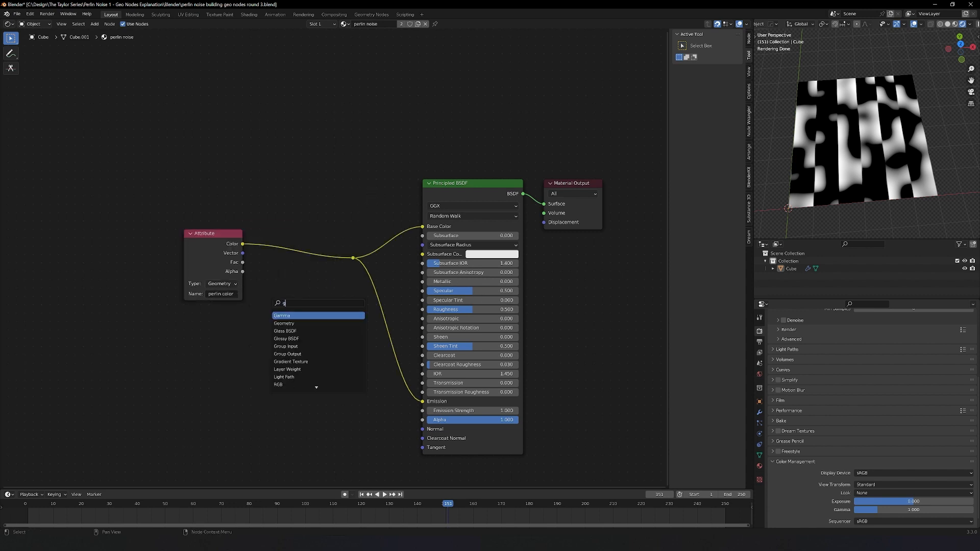
{"action": "type", "text": "a"}
{"action": "key", "text": "Return"}
{"action": "left_click", "coordinate": [302, 295]}
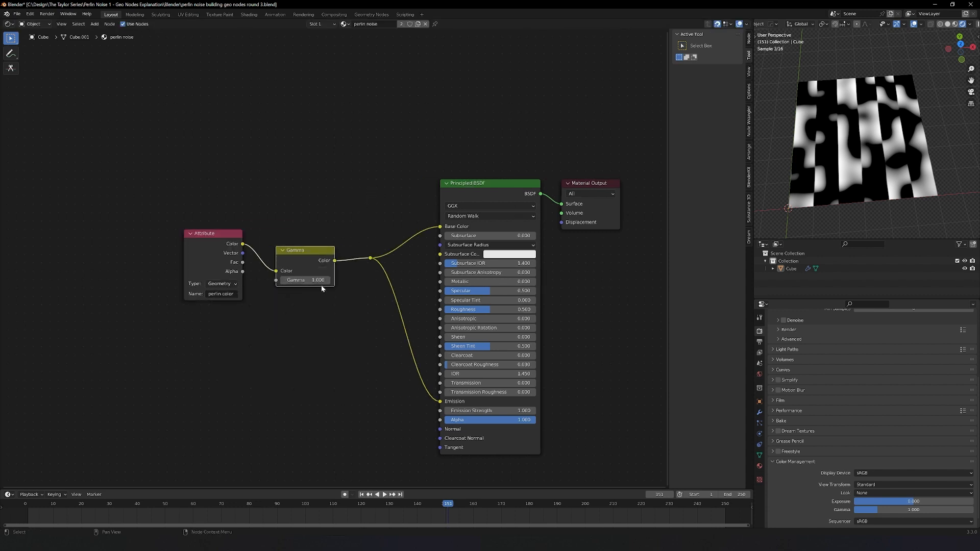
- Set the Gamma node's value to 2.2
{"action": "left_click", "coordinate": [304, 280]}
{"action": "type", "text": "2.2"}
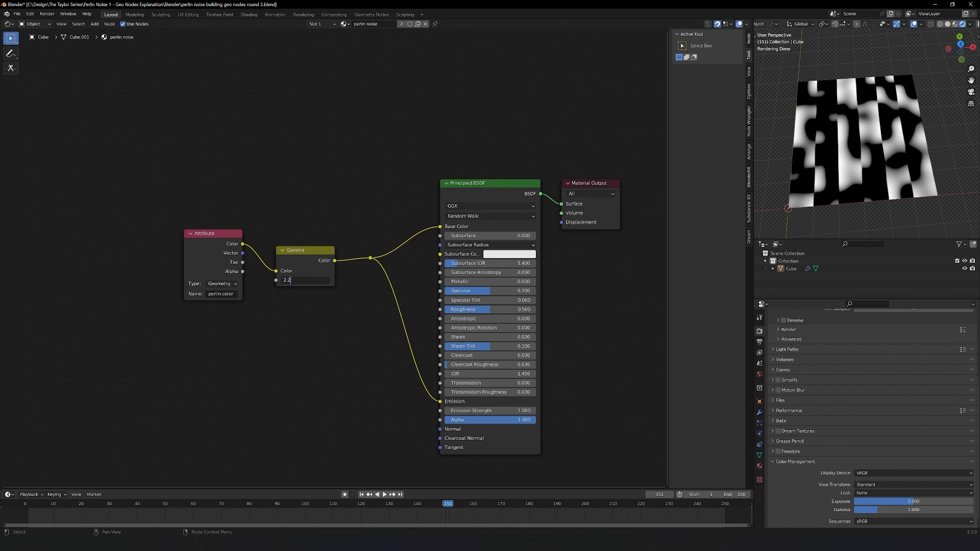
{"action": "key", "text": "Return"}
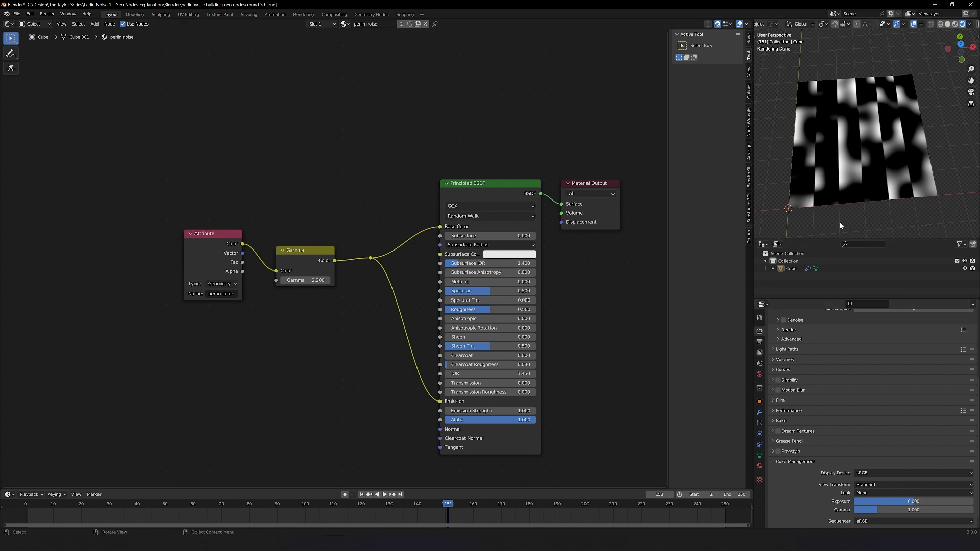
{"action": "scroll", "coordinate": [768, 462], "scroll_direction": "up", "scroll_amount": 3}
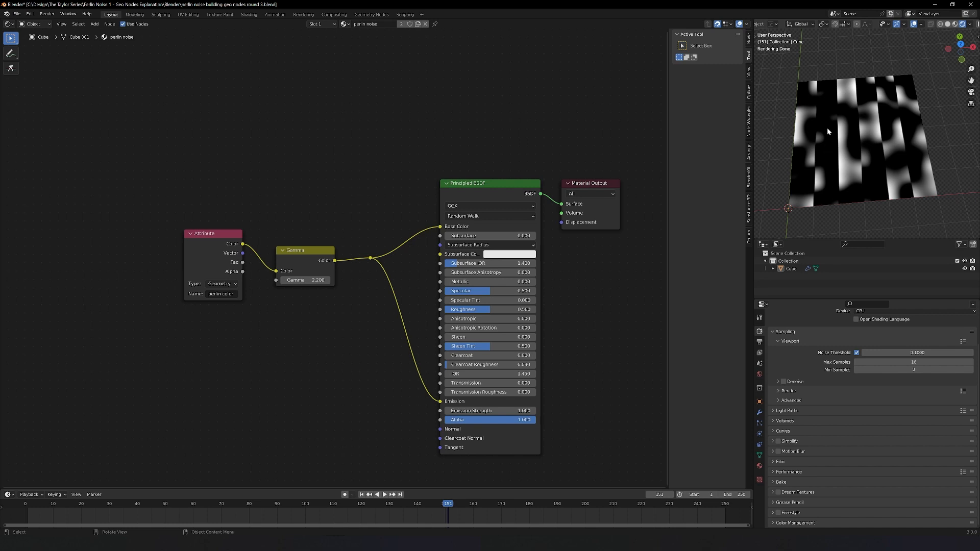
- Switch the node area to the Geometry Node Editor and add a Map Range node between Octave's Perlin Noise and the coloration output
{"action": "left_click", "coordinate": [9, 24]}
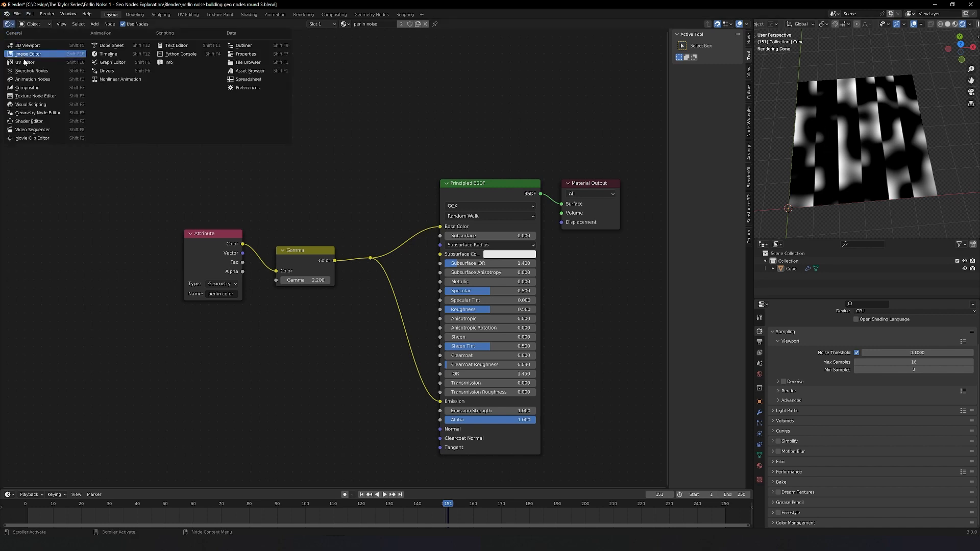
{"action": "left_click", "coordinate": [37, 112]}
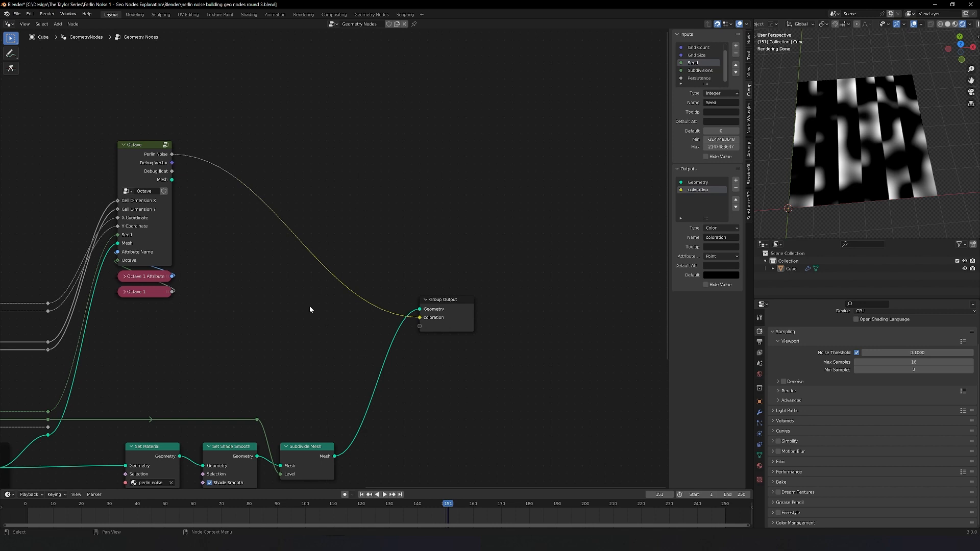
{"action": "key", "text": "shift+a"}
{"action": "left_click", "coordinate": [309, 307]}
{"action": "type", "text": "map ran"}
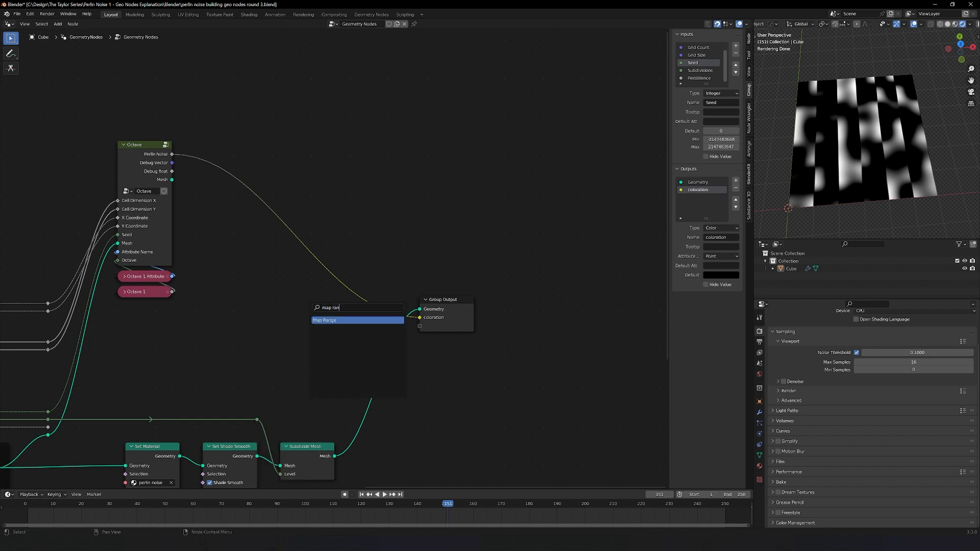
{"action": "key", "text": "Return"}
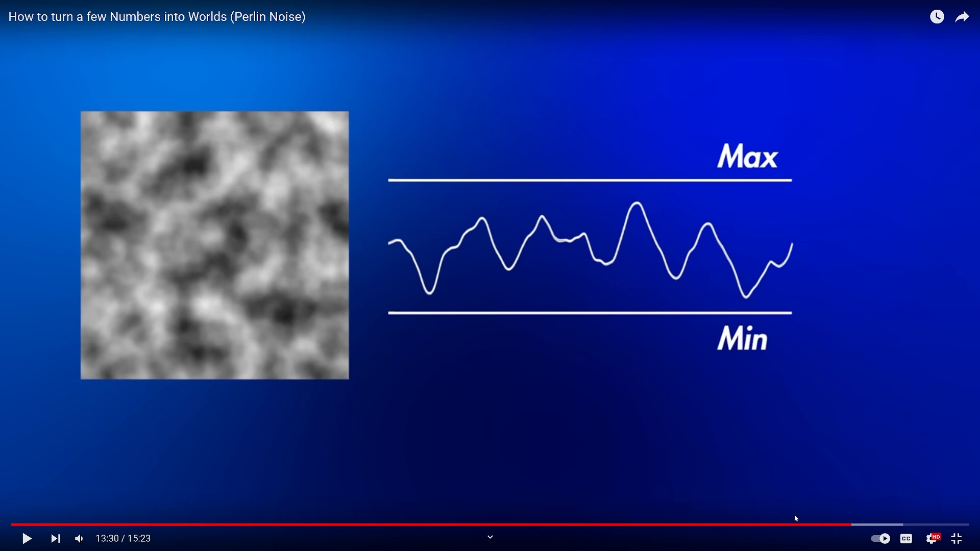
{"action": "left_click", "coordinate": [843, 525]}
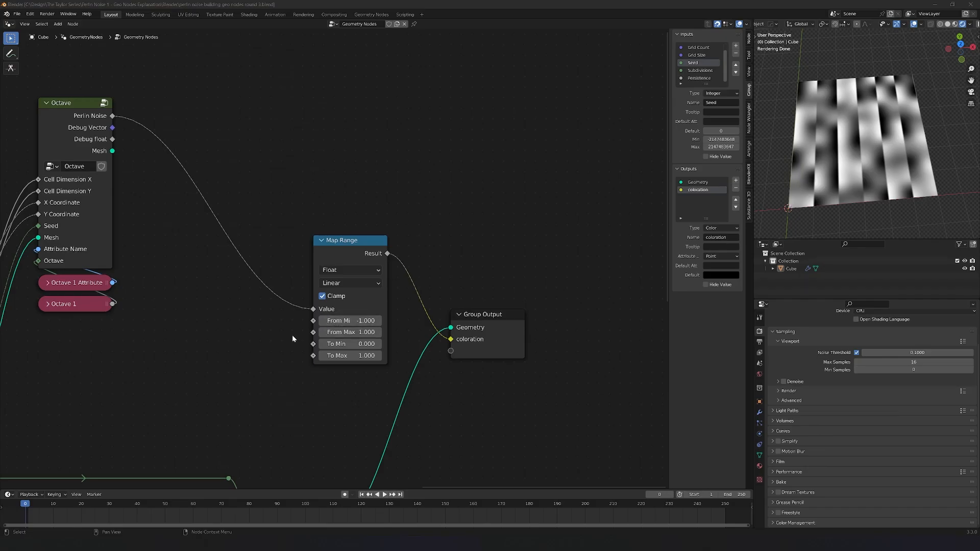
- Add a Value node labelled "map range" and connect it to the Map Range node's From Max and From Min
{"action": "key", "text": "shift+a"}
{"action": "left_click", "coordinate": [118, 345]}
{"action": "type", "text": "va"}
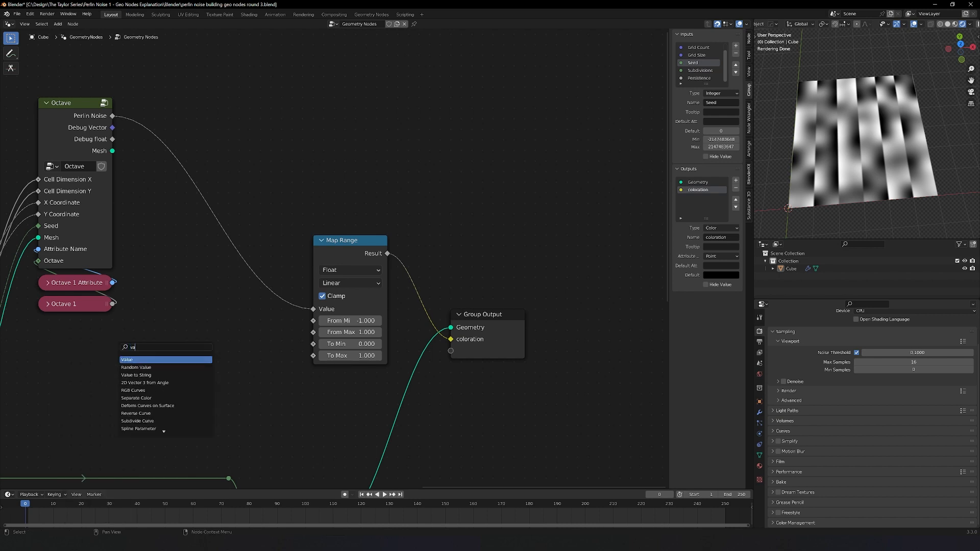
{"action": "key", "text": "Return"}
{"action": "left_click", "coordinate": [122, 347]}
{"action": "key", "text": "F2"}
{"action": "type", "text": "map range"}
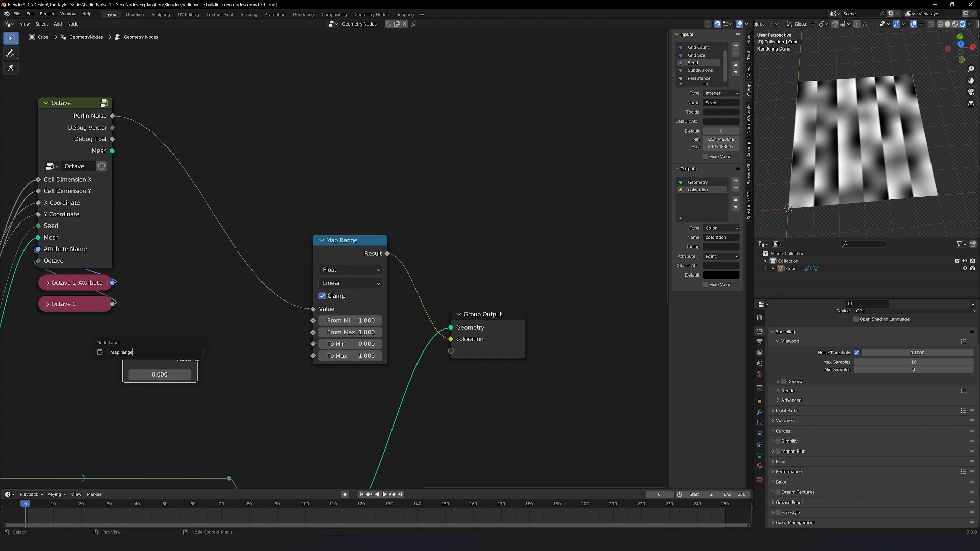
{"action": "key", "text": "Return"}
{"action": "left_click_drag", "start_coordinate": [197, 359], "coordinate": [315, 333]}
{"action": "left_click_drag", "start_coordinate": [197, 359], "coordinate": [313, 321]}
- Add a Math node that multiplies by -1, collapse it and insert it on the link into Map Range's From Min
{"action": "key", "text": "shift+a"}
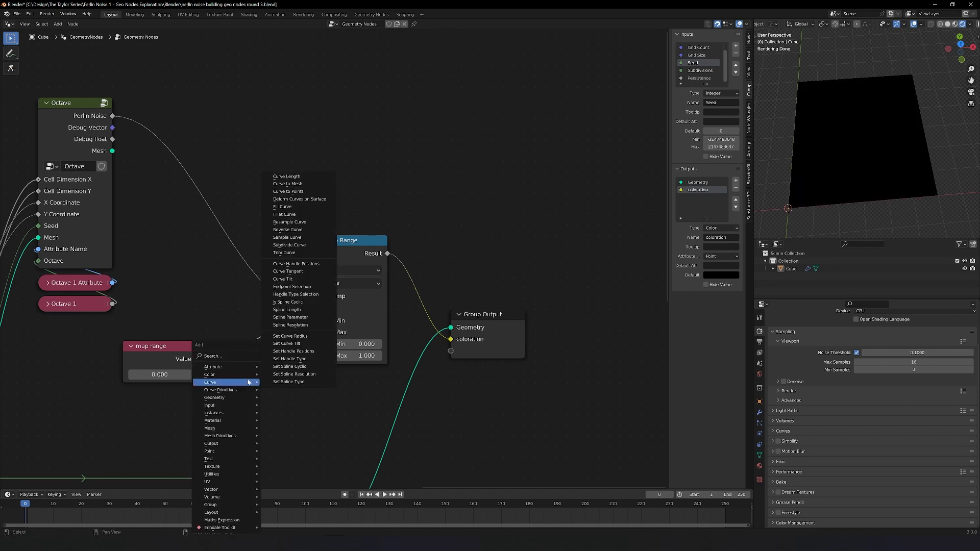
{"action": "left_click", "coordinate": [246, 359]}
{"action": "type", "text": "math"}
{"action": "key", "text": "Return"}
{"action": "left_click", "coordinate": [251, 388]}
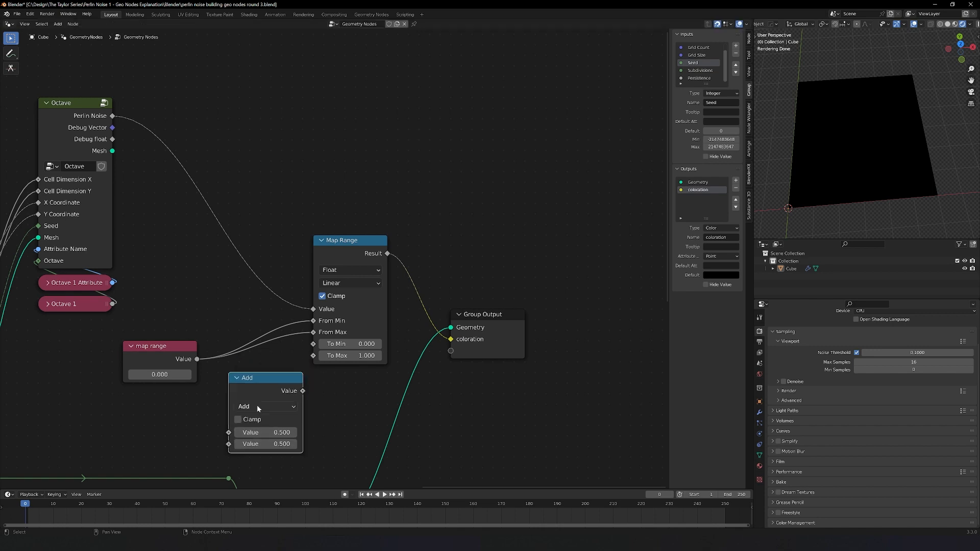
{"action": "left_click", "coordinate": [258, 407]}
{"action": "left_click", "coordinate": [267, 294]}
{"action": "left_click", "coordinate": [264, 443]}
{"action": "type", "text": "-1"}
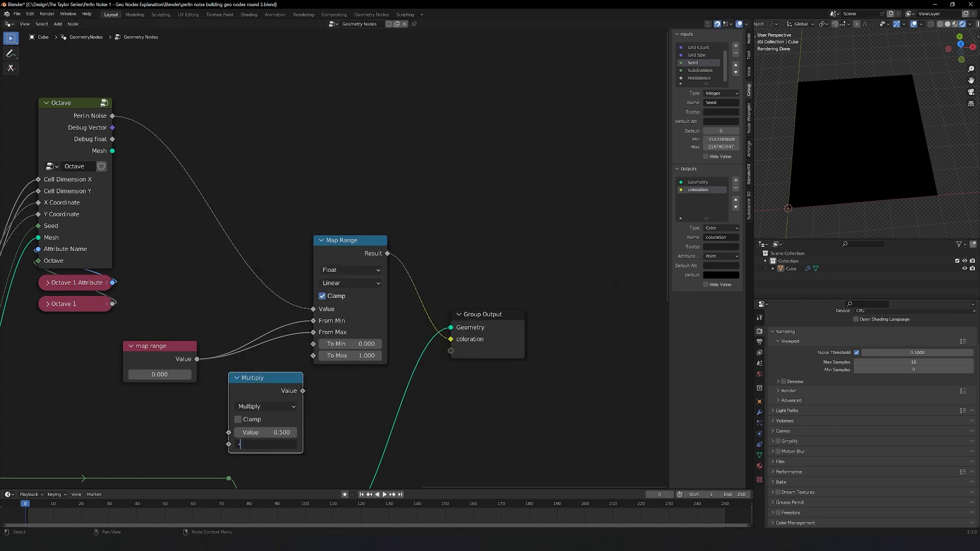
{"action": "key", "text": "Return"}
{"action": "key", "text": "h"}
{"action": "left_click_drag", "start_coordinate": [265, 379], "coordinate": [274, 324]}
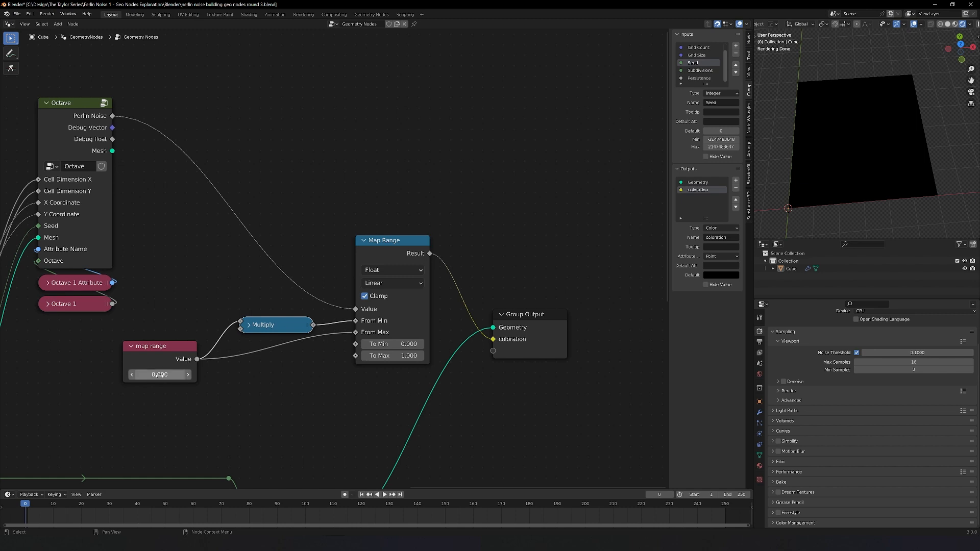
- Set the "map range" Value node to 1
{"action": "left_click", "coordinate": [174, 374]}
{"action": "type", "text": "1"}
{"action": "key", "text": "Return"}
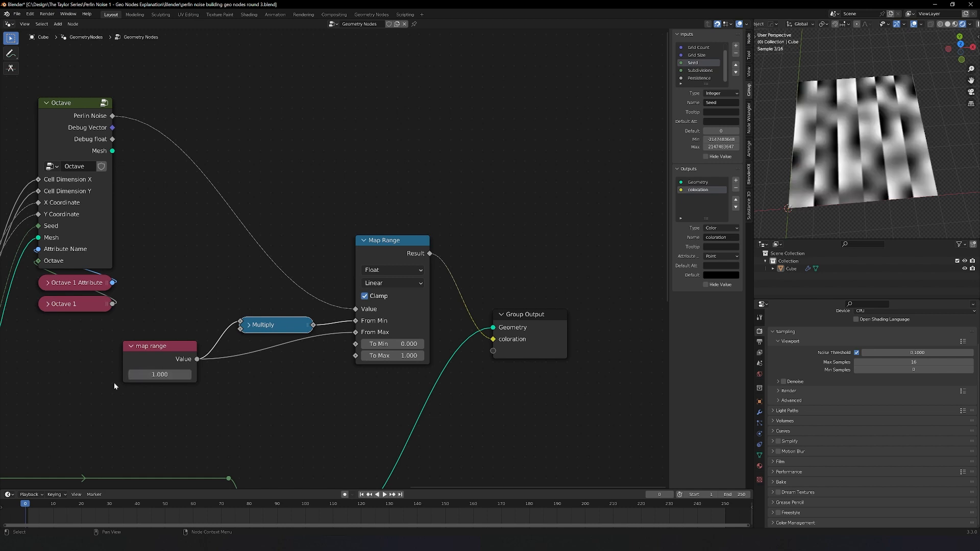
- Set the "map range" Value node to 1.1
{"action": "left_click", "coordinate": [156, 372]}
{"action": "type", "text": "1.1"}
{"action": "key", "text": "Return"}
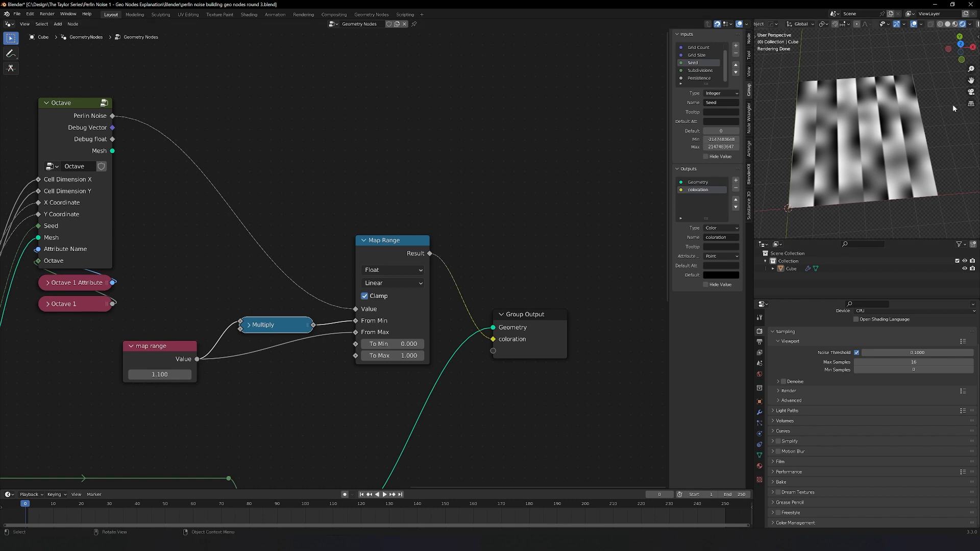
- Save the file and open the Octave node group for editing
{"action": "left_click", "coordinate": [102, 238]}
{"action": "key", "text": "ctrl+s"}
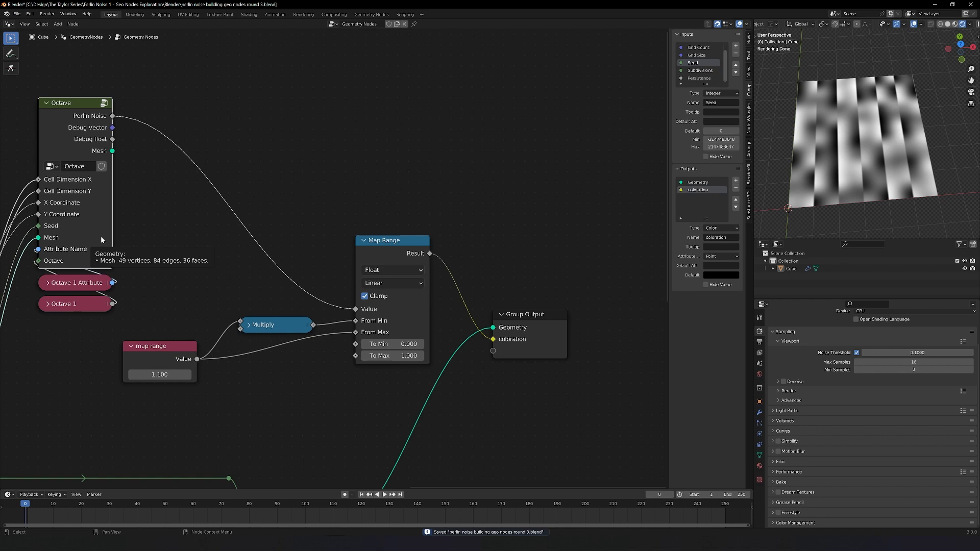
{"action": "key", "text": "Tab"}
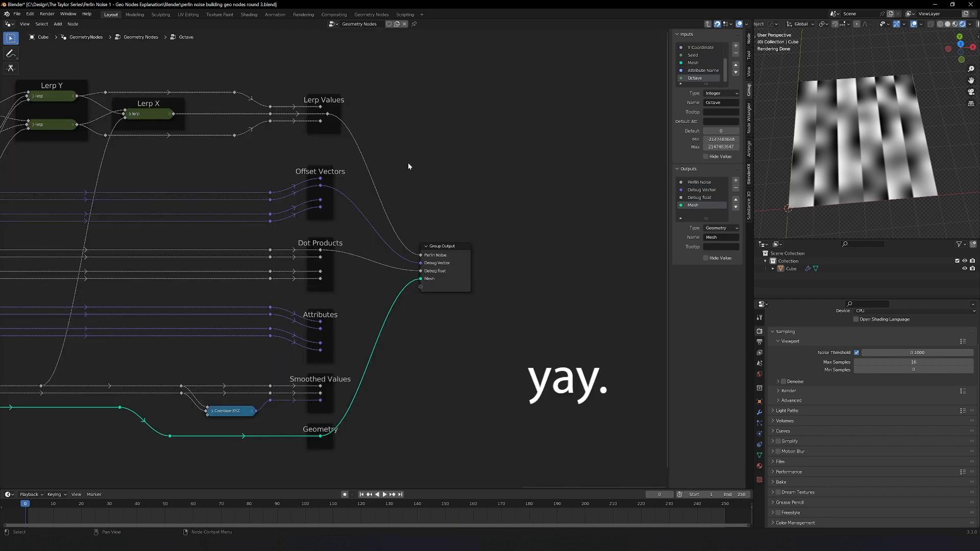
{"action": "scroll", "coordinate": [408, 163], "scroll_direction": "up", "scroll_amount": 2}
- Preview the first and third Lerp Values through the group's Perlin Noise output, and reconnect the middle Lerp X value
{"action": "left_click_drag", "start_coordinate": [310, 164], "coordinate": [446, 364]}
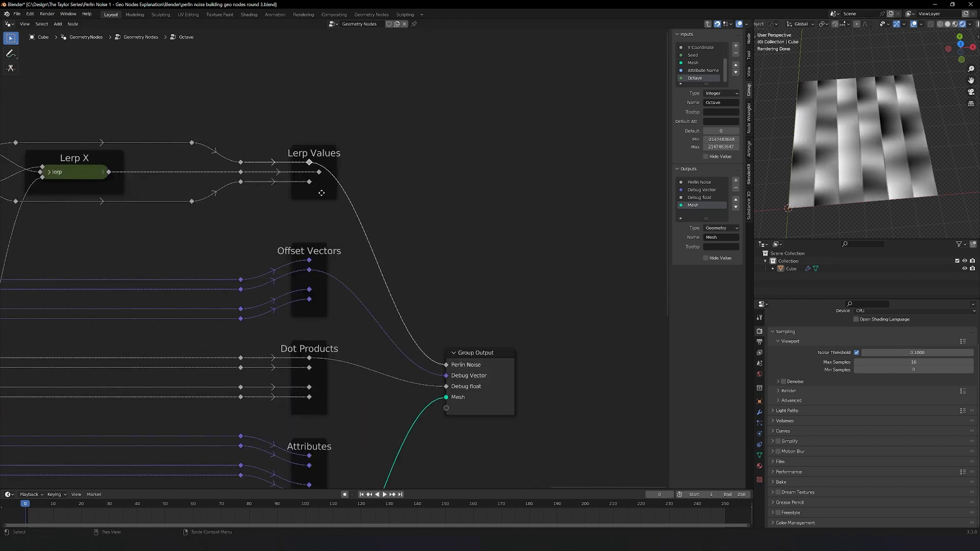
{"action": "left_click_drag", "start_coordinate": [310, 182], "coordinate": [446, 365]}
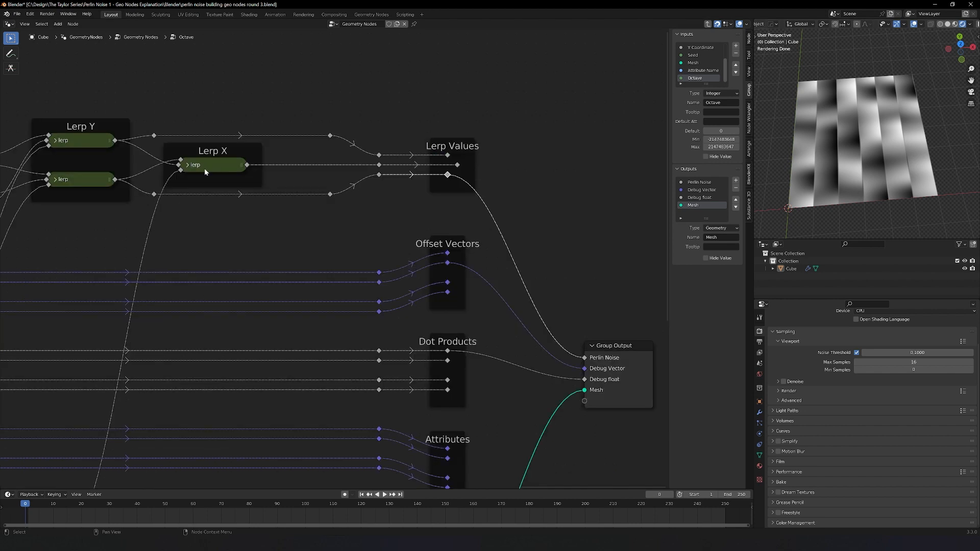
{"action": "left_click_drag", "start_coordinate": [457, 164], "coordinate": [585, 357]}
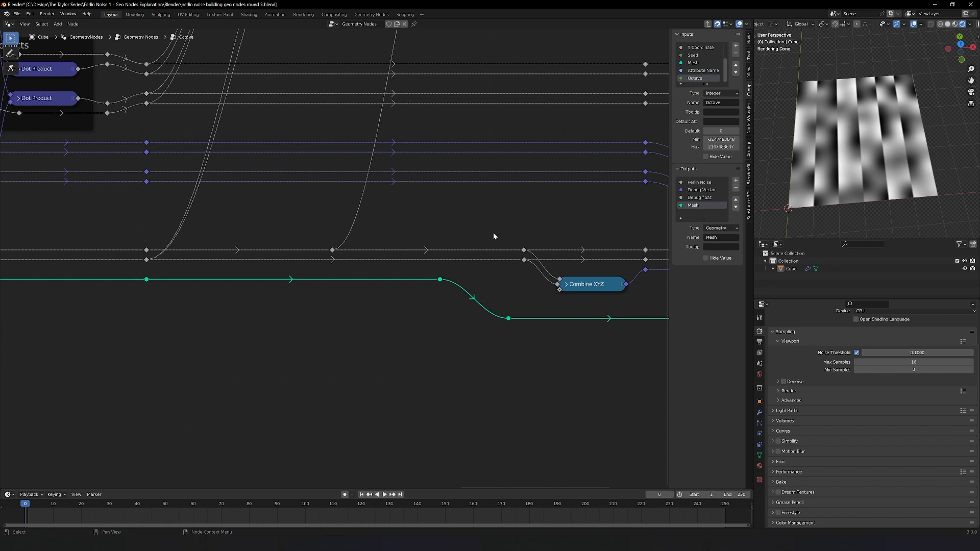
- Preview the first and second Smoothed Values by connecting each in turn to the group's Perlin Noise output
{"action": "middle_click_drag", "start_coordinate": [494, 237], "coordinate": [223, 355]}
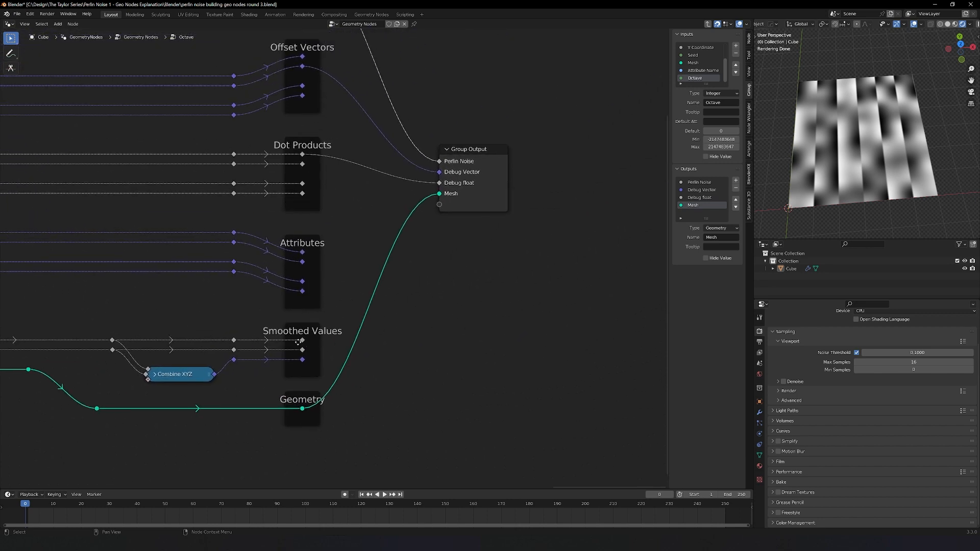
{"action": "left_click_drag", "start_coordinate": [302, 340], "coordinate": [439, 161]}
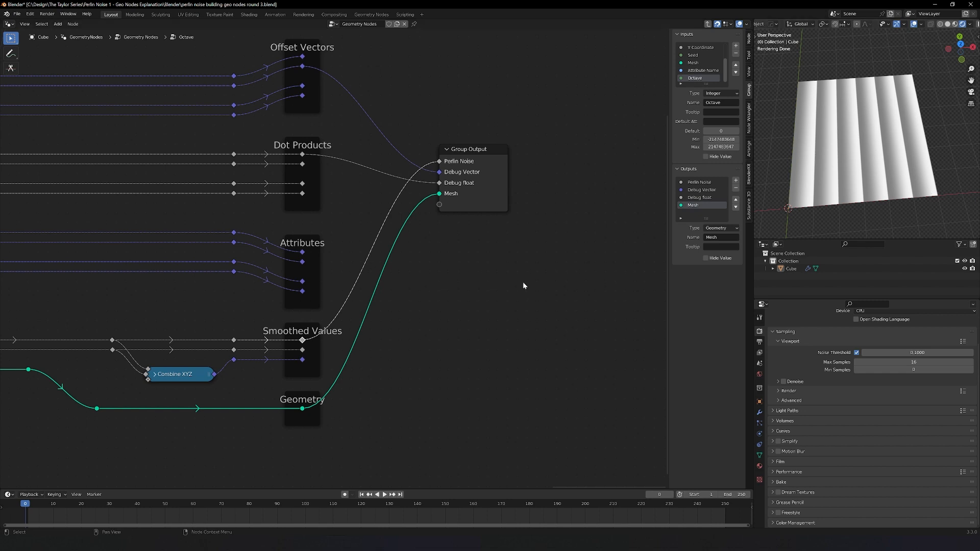
{"action": "left_click_drag", "start_coordinate": [302, 349], "coordinate": [439, 161]}
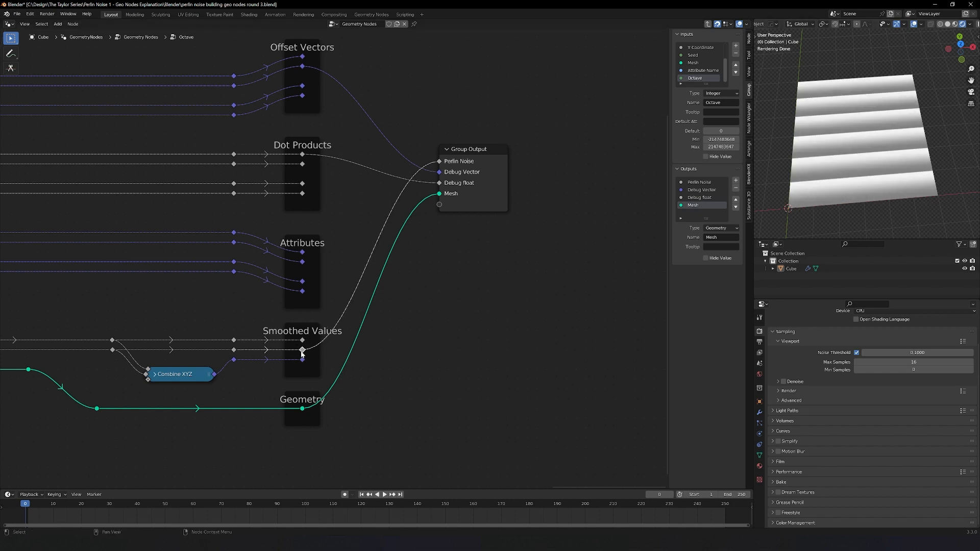
- Connect the third Smoothed Value to the Debug Vector output, and route the Octave node's Debug Vector through a reroute into the coloration output
{"action": "left_click_drag", "start_coordinate": [302, 359], "coordinate": [438, 173]}
{"action": "mouse_move", "coordinate": [456, 185]}
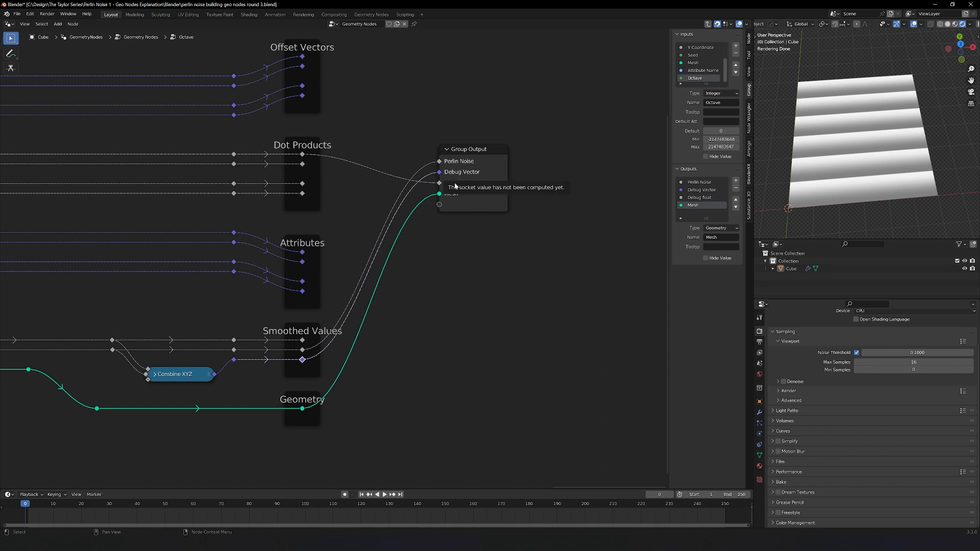
{"action": "key", "text": "Tab"}
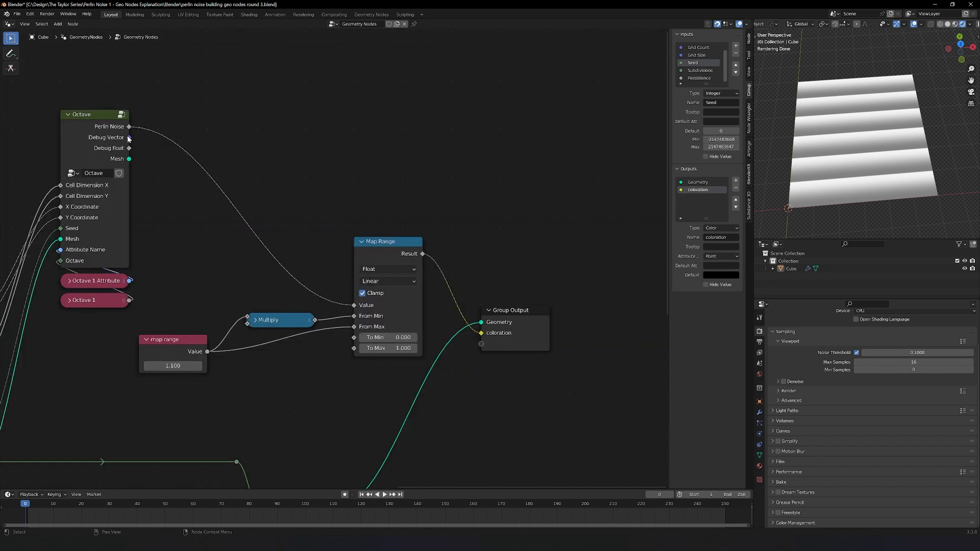
{"action": "left_click_drag", "start_coordinate": [129, 137], "coordinate": [481, 333]}
{"action": "type", "text": "re"}
{"action": "key", "text": "Return"}
{"action": "left_click", "coordinate": [422, 216]}
- Examine the smoothed vector colours from the top in a maximised viewport
{"action": "key", "text": "KP_7"}
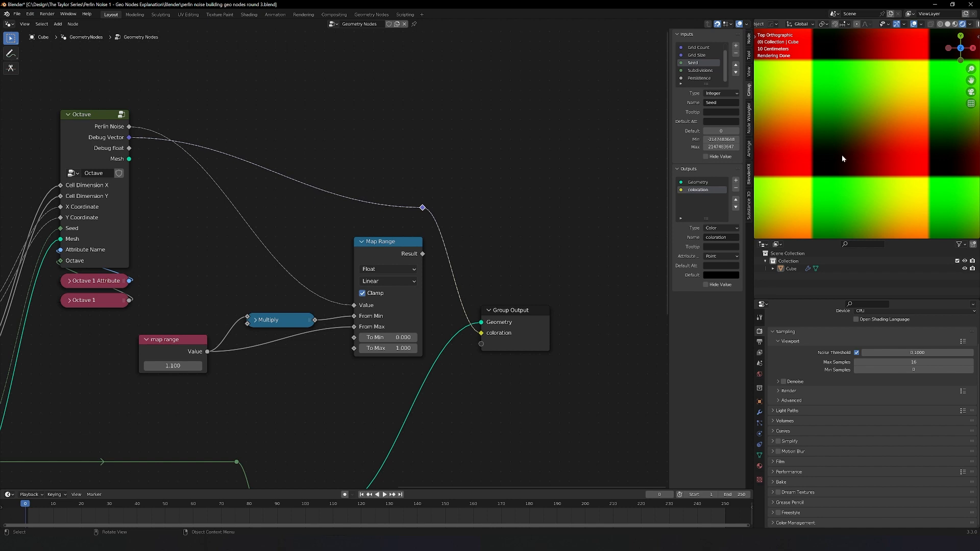
{"action": "key", "text": "ctrl+space"}
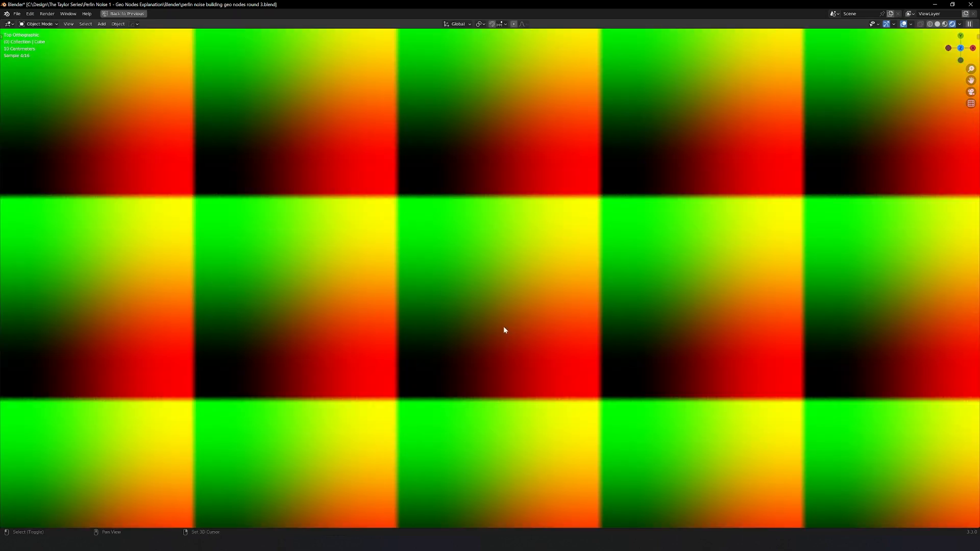
{"action": "key", "text": "ctrl+space"}
- Connect the first Offset Vector to the Octave group's Debug Vector output
{"action": "scroll", "coordinate": [409, 302], "scroll_direction": "up", "scroll_amount": 5, "text": "shift"}
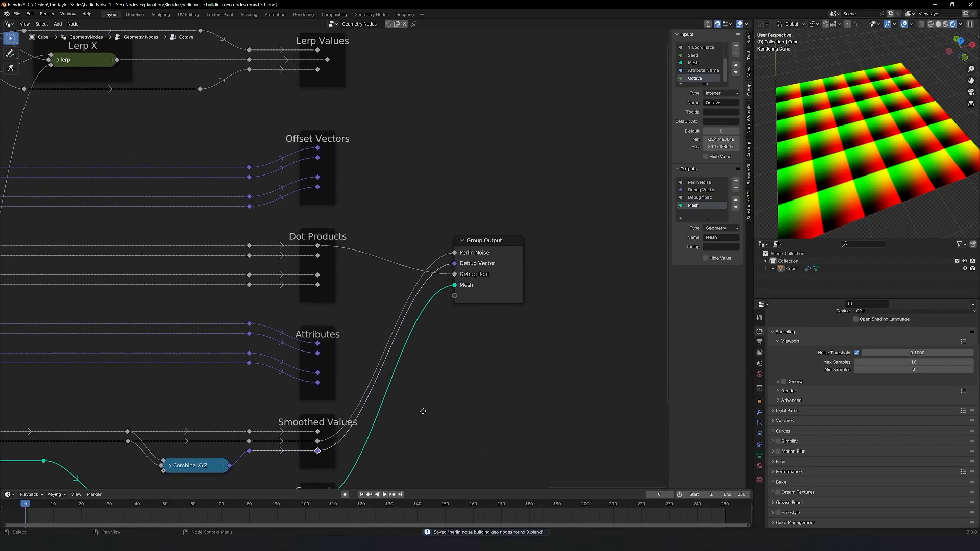
{"action": "left_click_drag", "start_coordinate": [324, 168], "coordinate": [456, 281]}
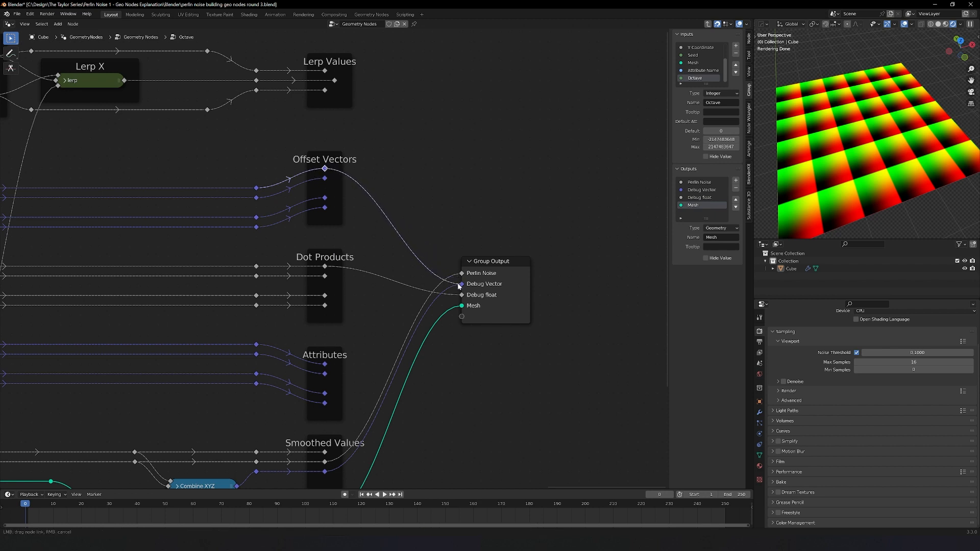
{"action": "left_click_drag", "start_coordinate": [458, 286], "coordinate": [461, 283]}
- Add a collapsed Vector Math node set to Length between the first Offset Vector and the Group Output
{"action": "key", "text": "shift+a"}
{"action": "type", "text": "v"}
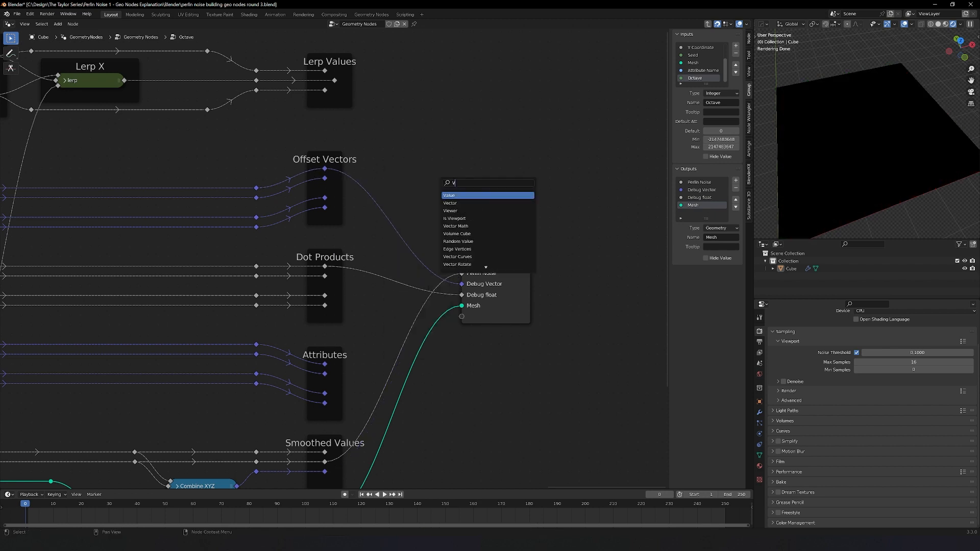
{"action": "type", "text": "ector math"}
{"action": "key", "text": "Return"}
{"action": "left_click", "coordinate": [460, 101]}
{"action": "left_click", "coordinate": [489, 134]}
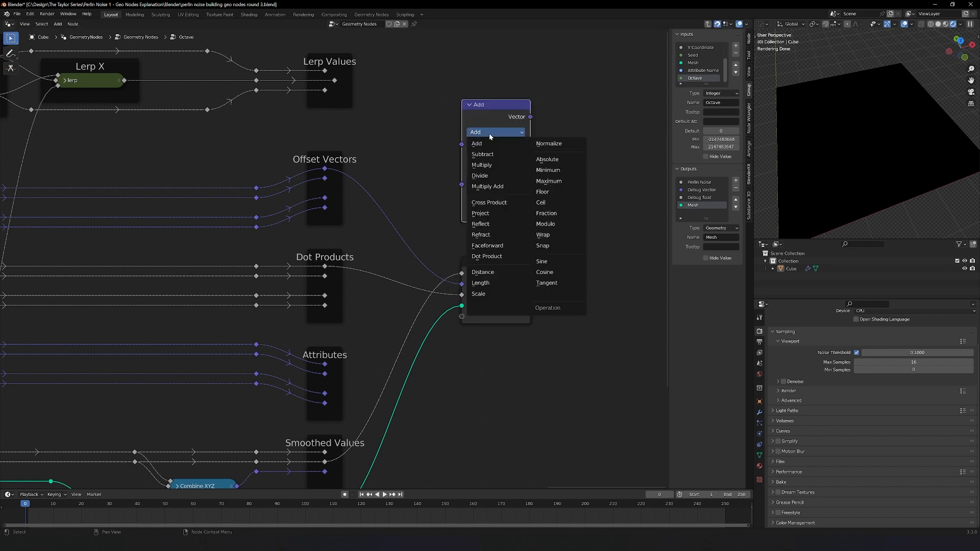
{"action": "left_click", "coordinate": [480, 283]}
{"action": "key", "text": "h"}
{"action": "left_click_drag", "start_coordinate": [488, 104], "coordinate": [473, 274]}
- Reconnect the Map Range result to the parent tree's coloration output, and reopen the Octave group for editing
{"action": "key", "text": "Tab"}
{"action": "left_click_drag", "start_coordinate": [422, 254], "coordinate": [480, 333]}
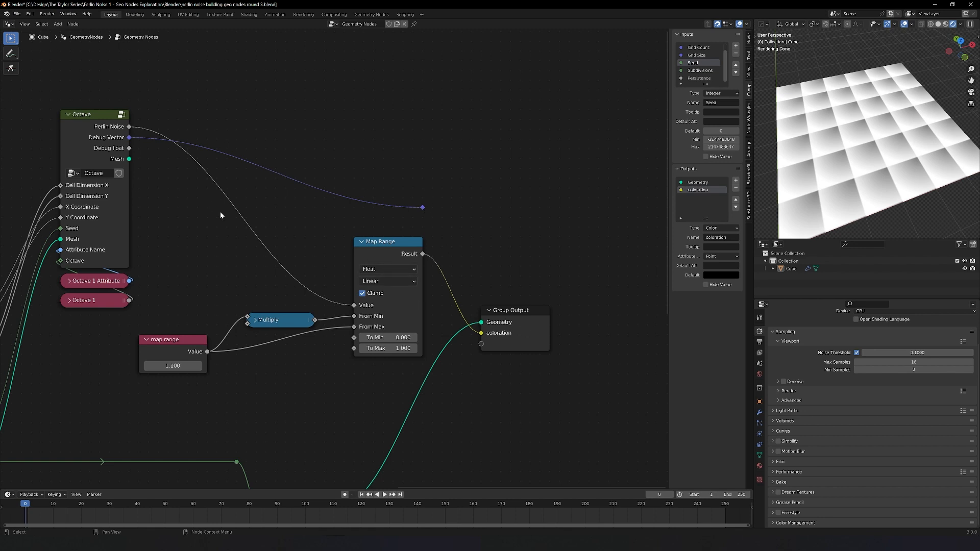
{"action": "left_click", "coordinate": [124, 204]}
{"action": "key", "text": "Tab"}
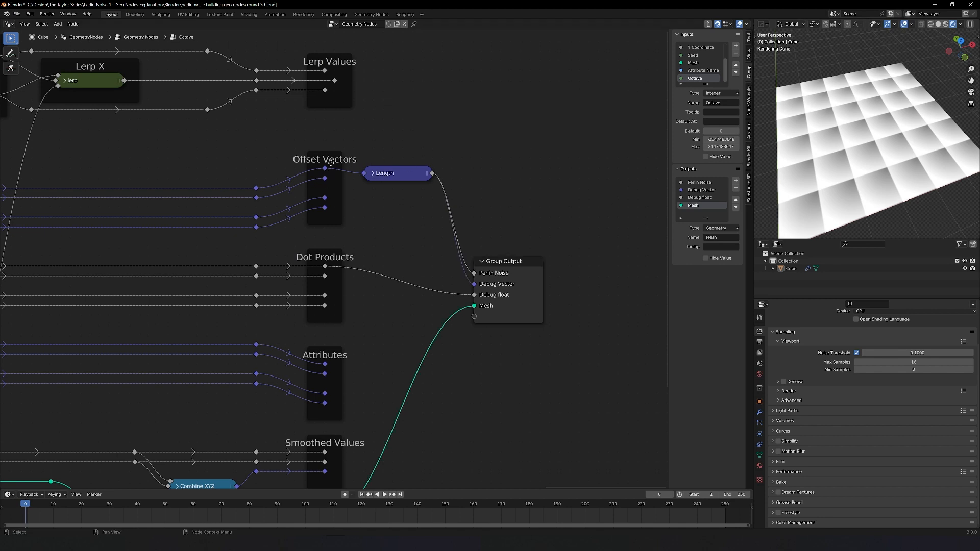
- Preview the second, third and fourth Offset Vectors by connecting each in turn to the Length node
{"action": "middle_click_drag", "start_coordinate": [481, 189], "coordinate": [357, 256]}
{"action": "scroll", "coordinate": [357, 256], "scroll_direction": "up", "scroll_amount": 1}
{"action": "left_click_drag", "start_coordinate": [188, 244], "coordinate": [230, 240]}
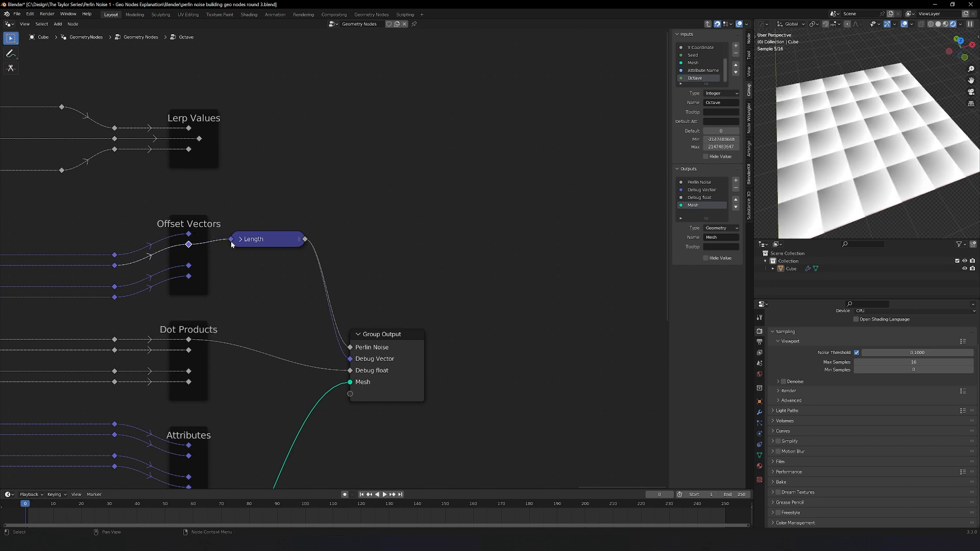
{"action": "left_click", "coordinate": [189, 266]}
{"action": "left_click_drag", "start_coordinate": [189, 267], "coordinate": [232, 241]}
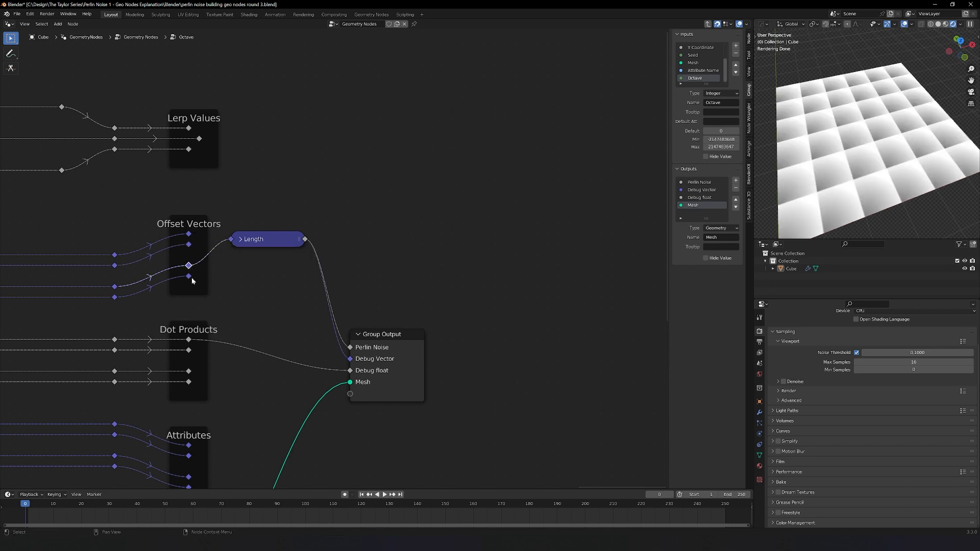
{"action": "left_click_drag", "start_coordinate": [189, 276], "coordinate": [233, 241]}
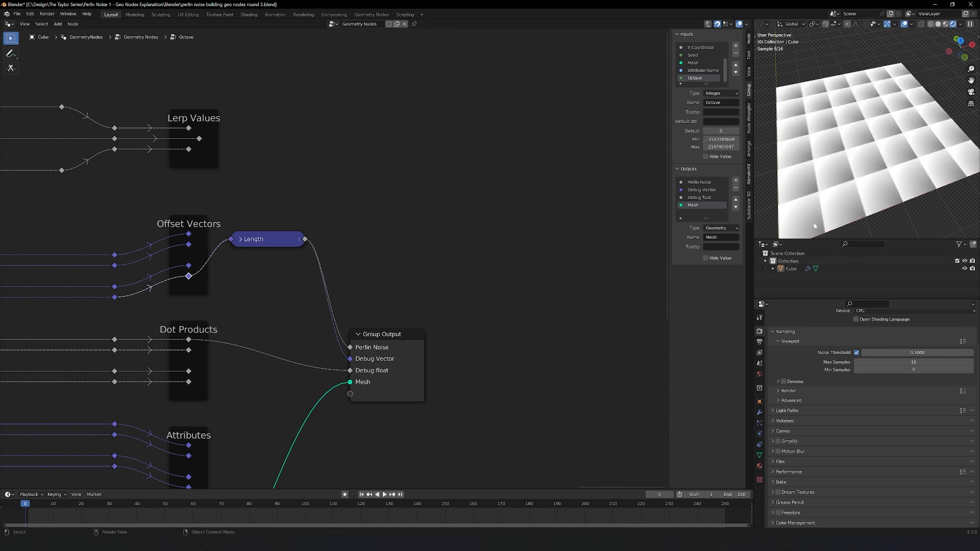
- View the plane from the top and preview the second, third and fourth Dot Products through the Perlin Noise output
{"action": "left_click", "coordinate": [392, 318]}
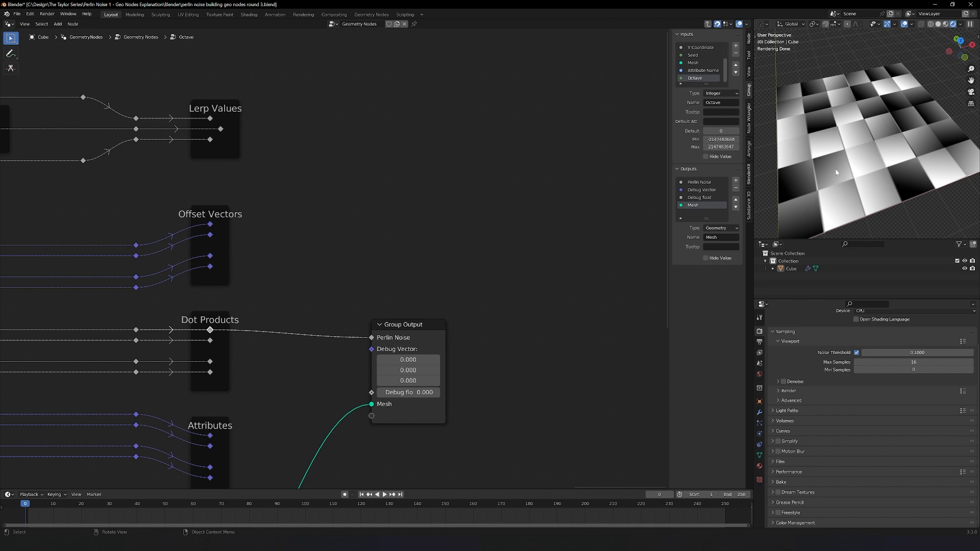
{"action": "key", "text": "KP_7"}
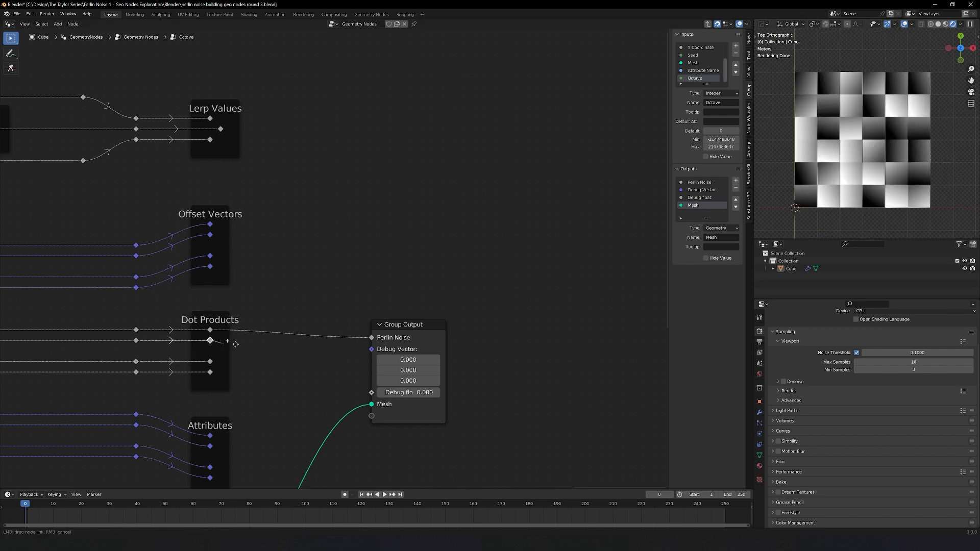
{"action": "left_click_drag", "start_coordinate": [210, 341], "coordinate": [372, 337]}
{"action": "left_click_drag", "start_coordinate": [209, 362], "coordinate": [371, 337]}
{"action": "left_click_drag", "start_coordinate": [210, 372], "coordinate": [372, 337]}
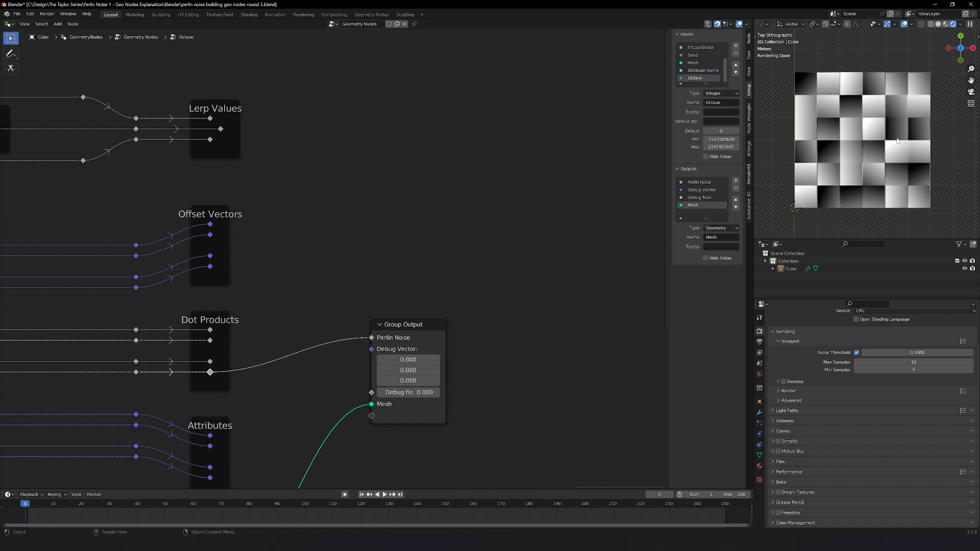
- Connect the first Attributes vector to the Debug Vector output, and link the parent tree's Debug Vector reroute to the coloration output
{"action": "middle_click_drag", "start_coordinate": [321, 391], "coordinate": [412, 318]}
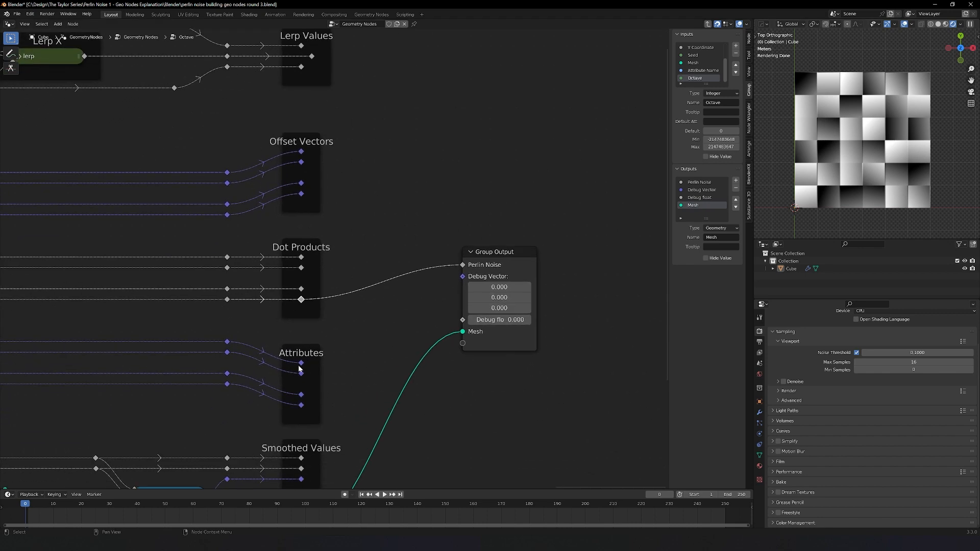
{"action": "left_click_drag", "start_coordinate": [301, 363], "coordinate": [462, 276]}
{"action": "key", "text": "Tab"}
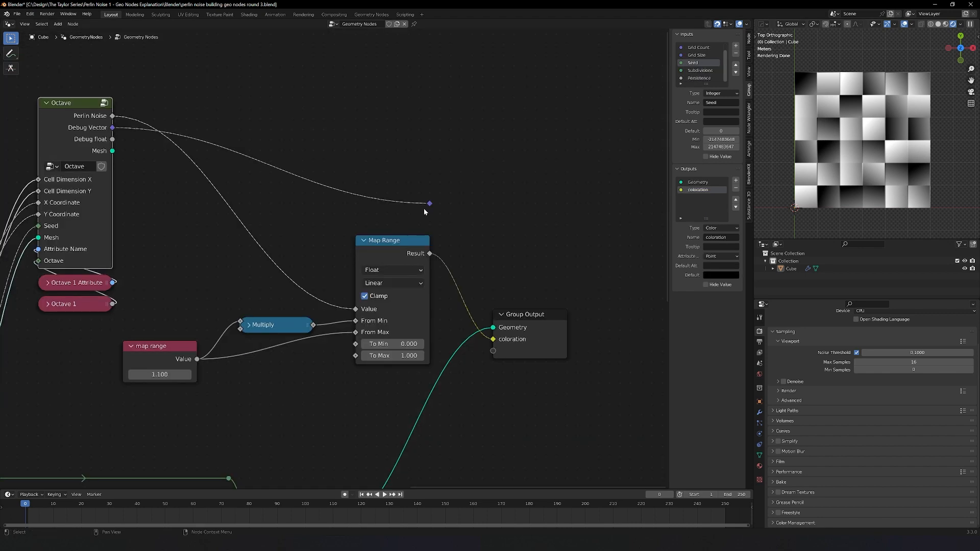
{"action": "left_click_drag", "start_coordinate": [428, 204], "coordinate": [491, 339]}
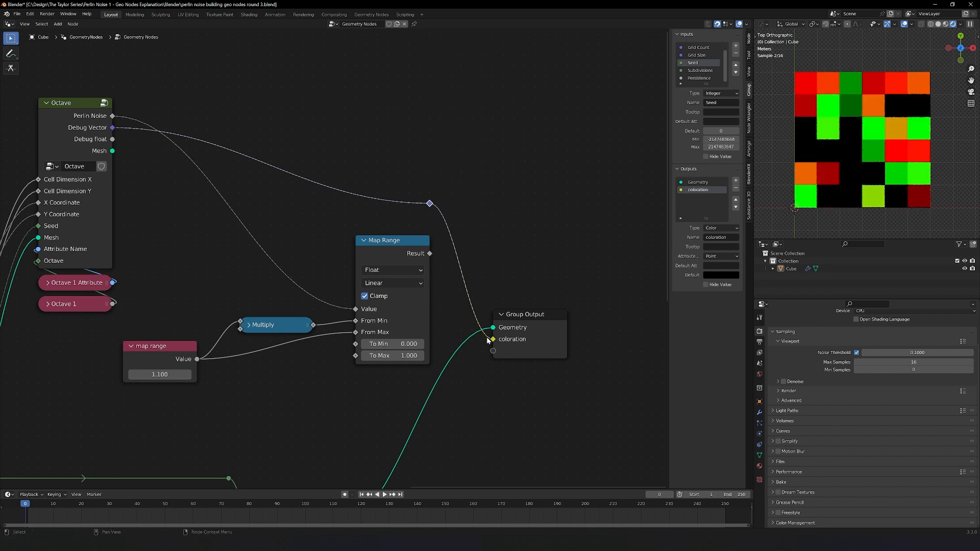
- Preview the second, third and fourth Attributes vectors by connecting each in turn to the Octave group's Debug Vector output
{"action": "key", "text": "Tab"}
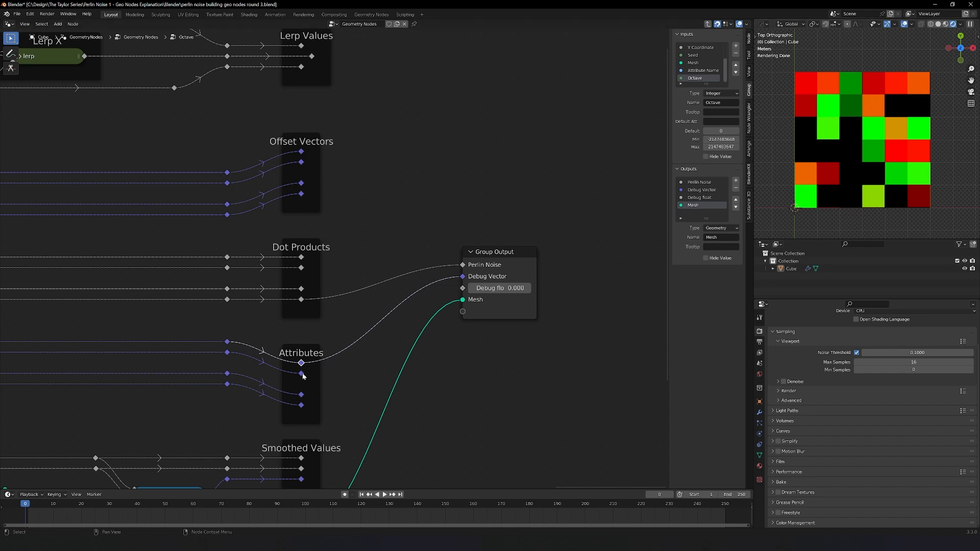
{"action": "left_click_drag", "start_coordinate": [302, 373], "coordinate": [463, 276]}
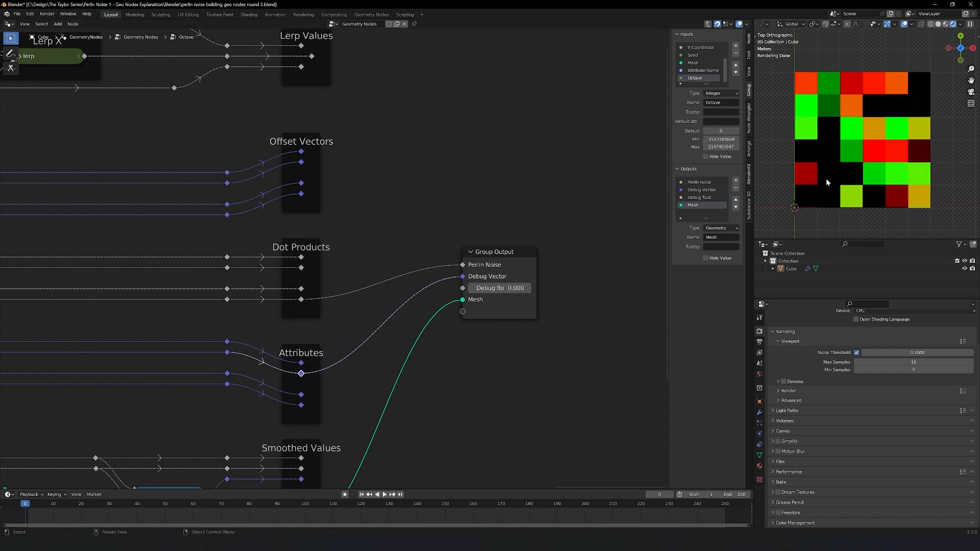
{"action": "left_click_drag", "start_coordinate": [302, 394], "coordinate": [467, 277]}
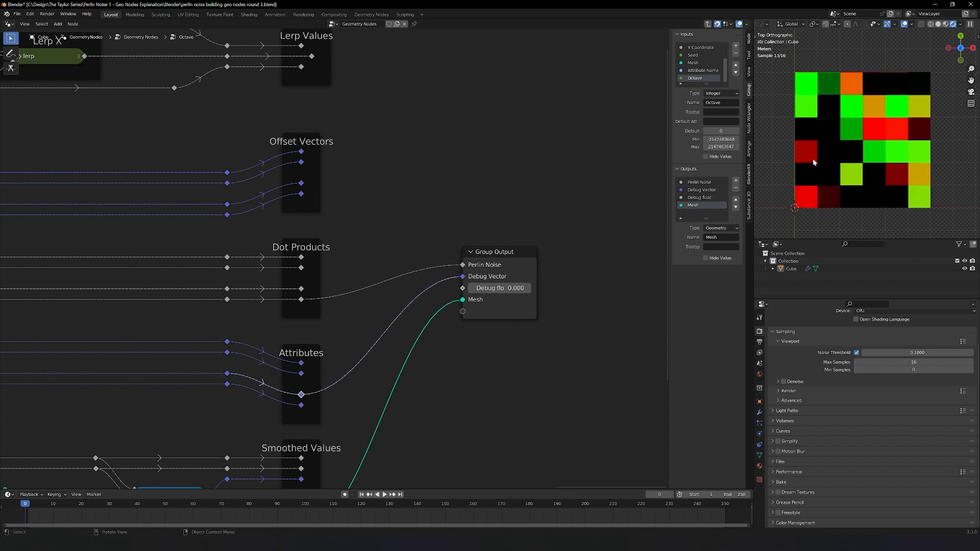
{"action": "left_click_drag", "start_coordinate": [301, 405], "coordinate": [463, 276]}
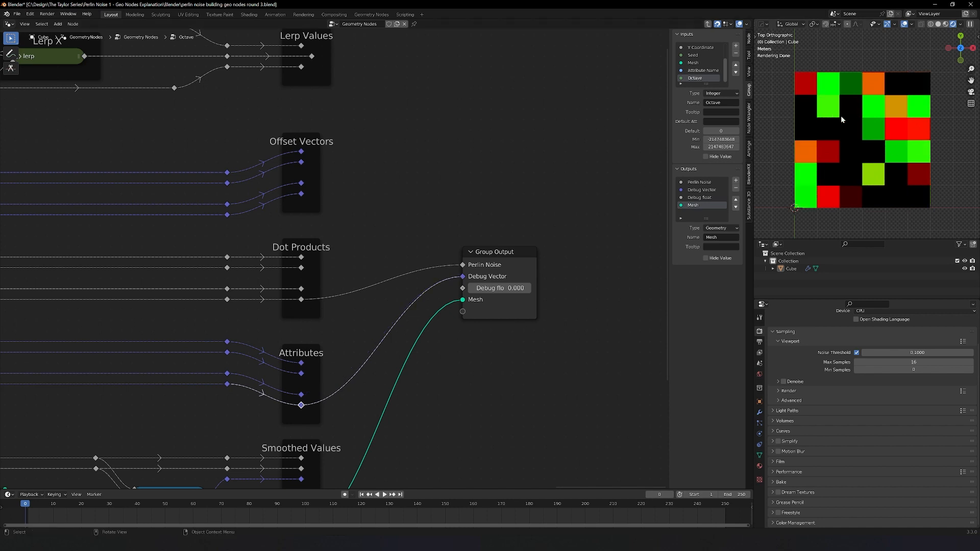
{"action": "key", "text": "Tab"}
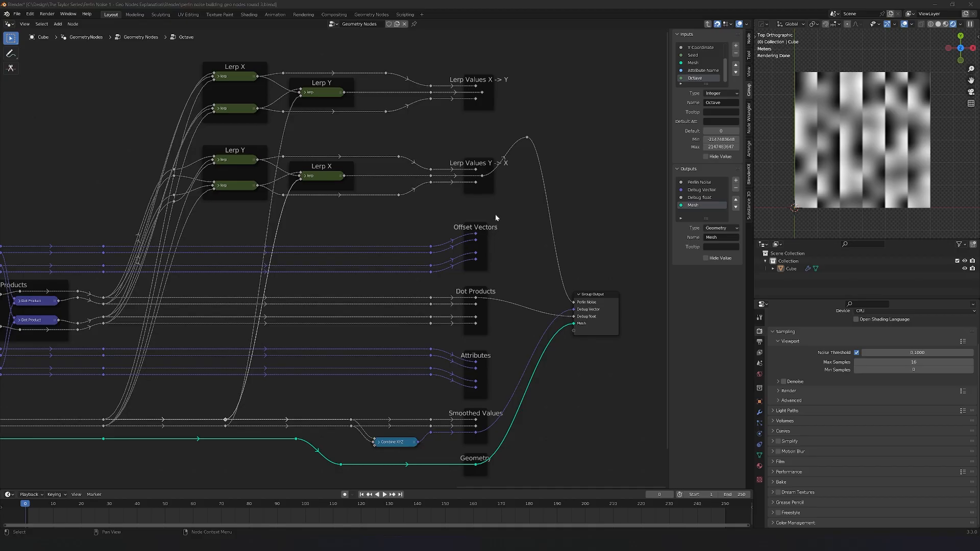
- Preview the outer Lerp Values Y -> X through the reroute to Perlin Noise, and restore the link from the middle value
{"action": "left_click_drag", "start_coordinate": [475, 182], "coordinate": [526, 140]}
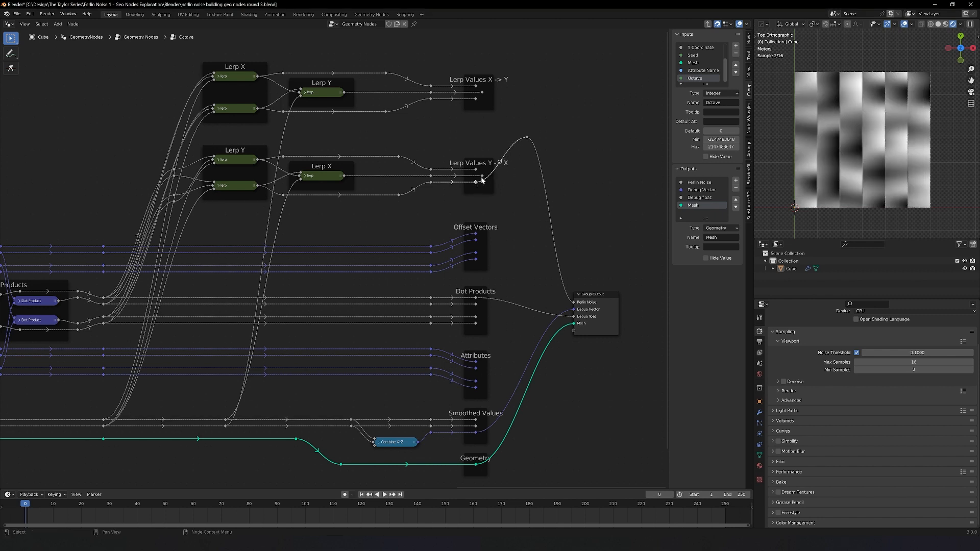
{"action": "key", "text": "ctrl+z"}
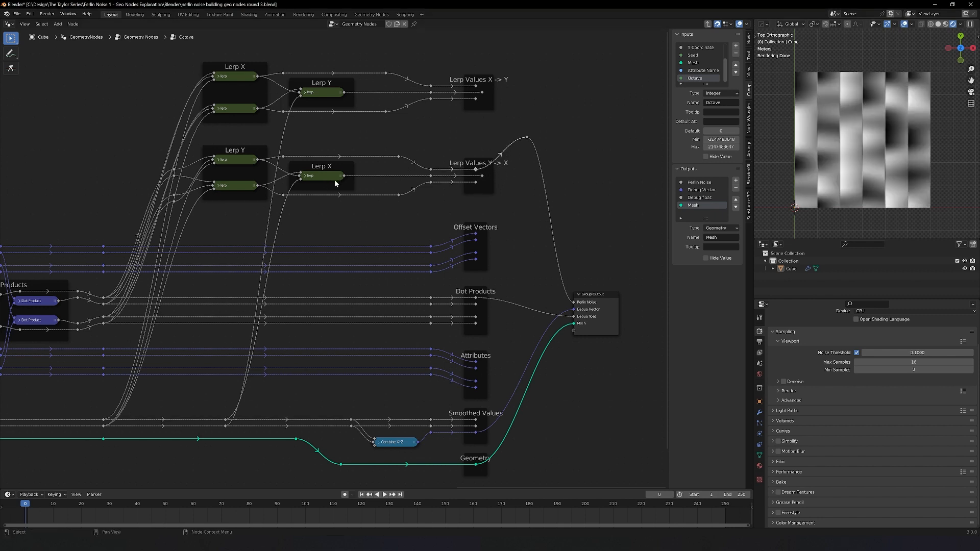
{"action": "key", "text": "ctrl+z"}
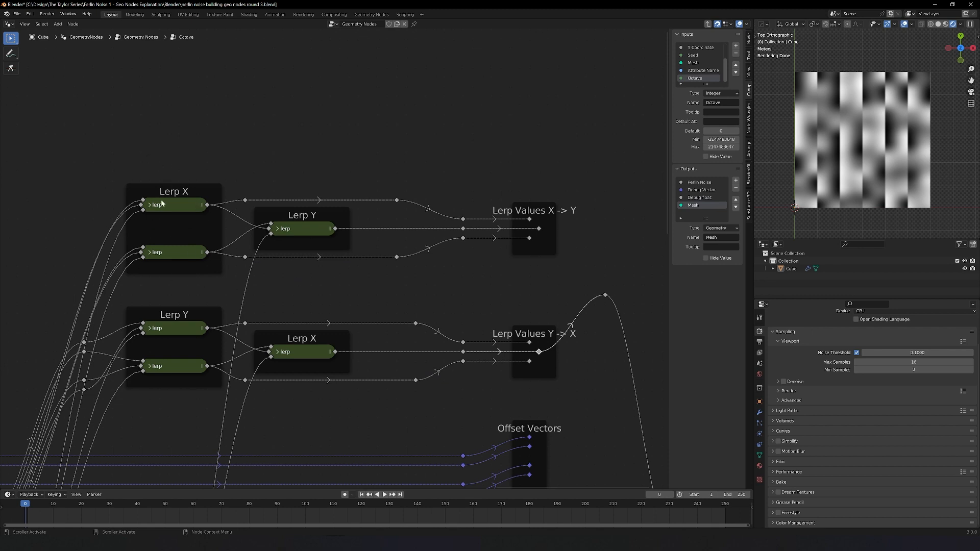
- Preview the third and first Lerp Values X -> Y by connecting each in turn to the reroute feeding Perlin Noise
{"action": "middle_click_drag", "start_coordinate": [604, 288], "coordinate": [524, 289]}
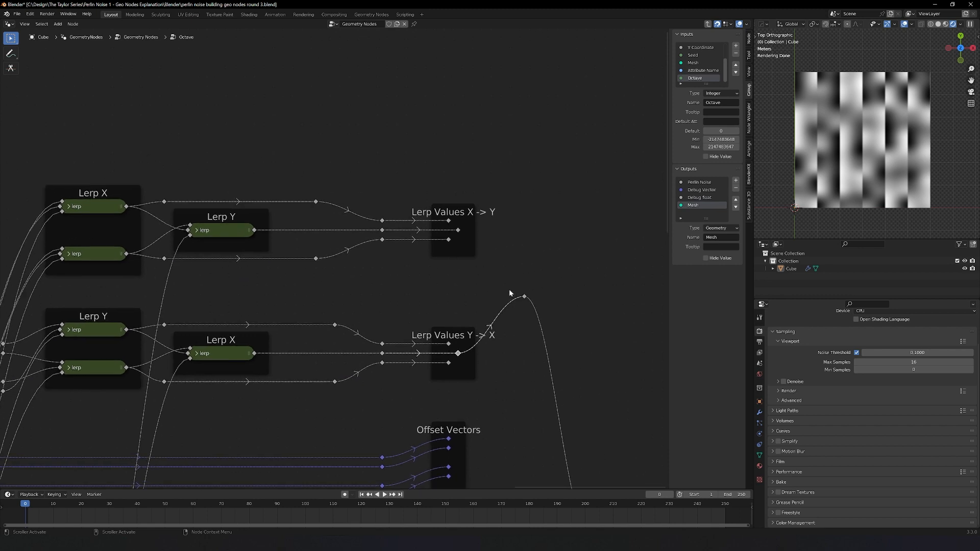
{"action": "left_click", "coordinate": [508, 288]}
{"action": "left_click_drag", "start_coordinate": [448, 239], "coordinate": [524, 296]}
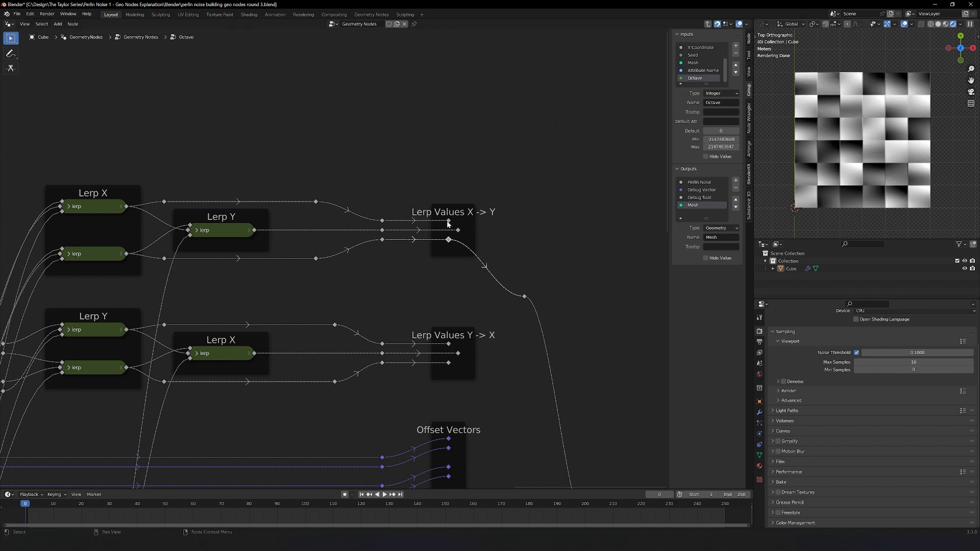
{"action": "left_click_drag", "start_coordinate": [448, 220], "coordinate": [524, 296]}
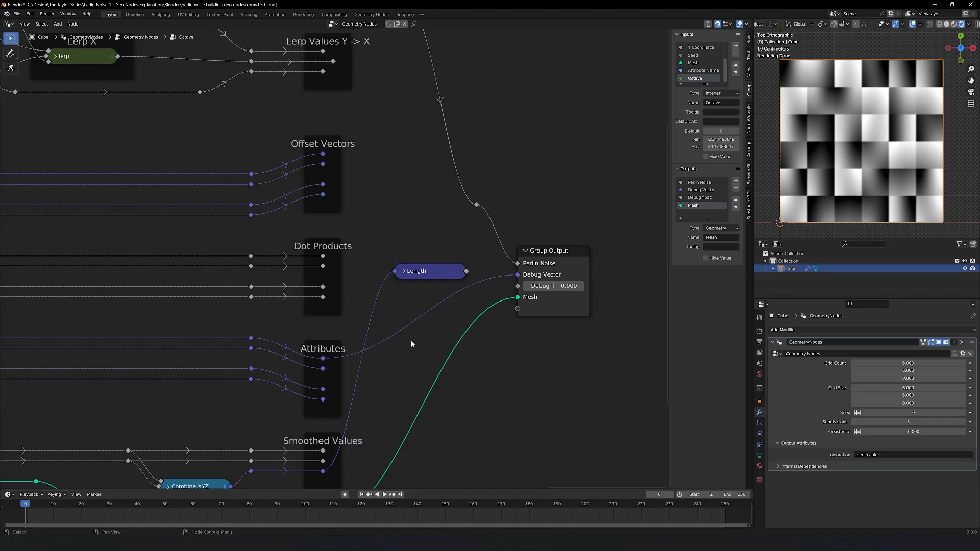
- Connect the first Offset Vector to the Length node and its result to the Debug float output, and return to the parent node tree
{"action": "mouse_move", "coordinate": [359, 434]}
{"action": "middle_mouse_down"}
{"action": "mouse_move", "coordinate": [351, 350]}
{"action": "mouse_move", "coordinate": [363, 420]}
{"action": "middle_mouse_up"}
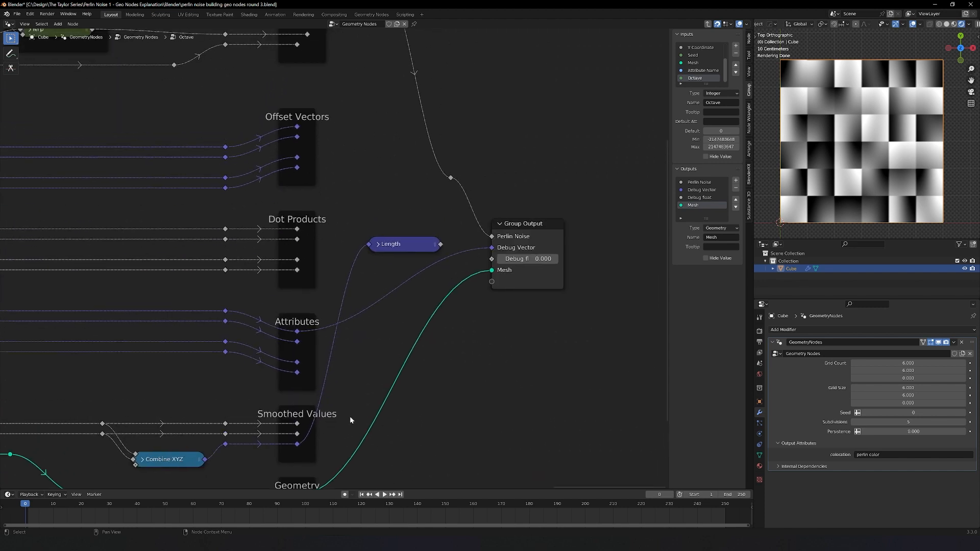
{"action": "scroll", "coordinate": [400, 290], "scroll_direction": "up", "scroll_amount": 2}
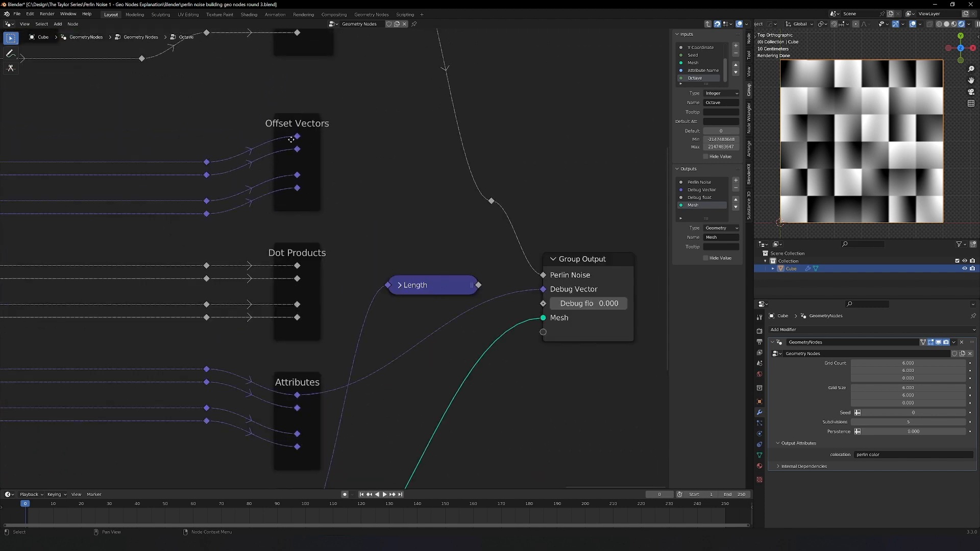
{"action": "left_click_drag", "start_coordinate": [296, 137], "coordinate": [388, 284]}
{"action": "left_click_drag", "start_coordinate": [477, 284], "coordinate": [543, 303]}
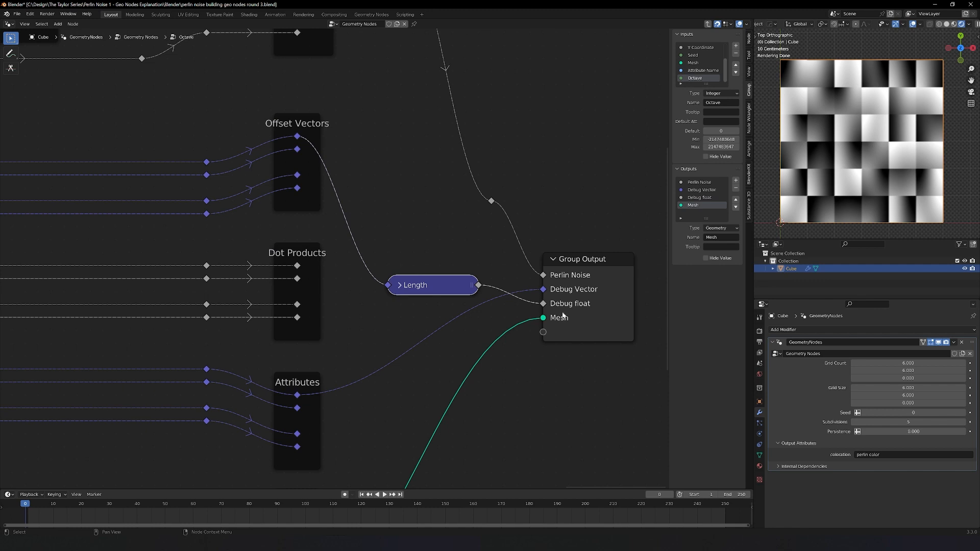
{"action": "key", "text": "Tab"}
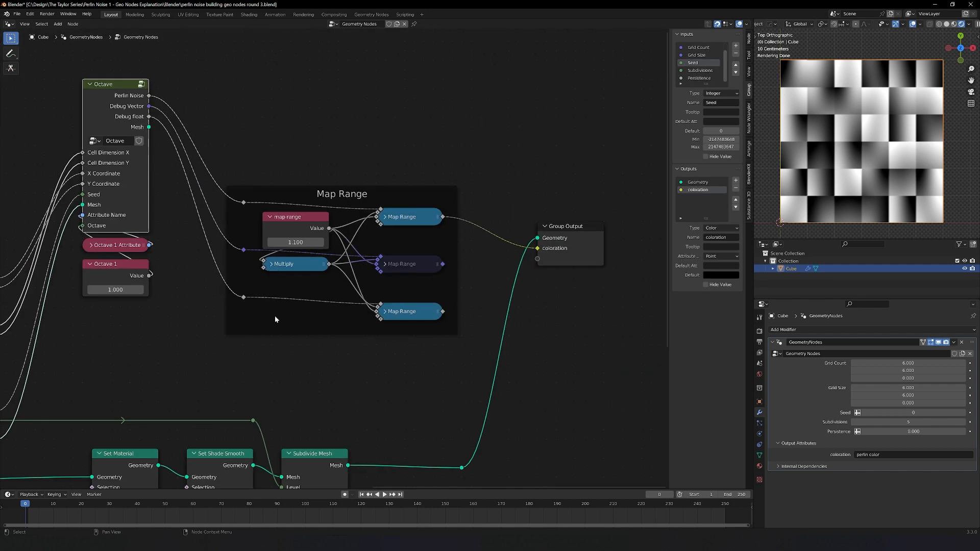
{"action": "middle_click_drag", "start_coordinate": [275, 315], "coordinate": [370, 367]}
{"action": "scroll", "coordinate": [387, 378], "scroll_direction": "up", "scroll_amount": 1}
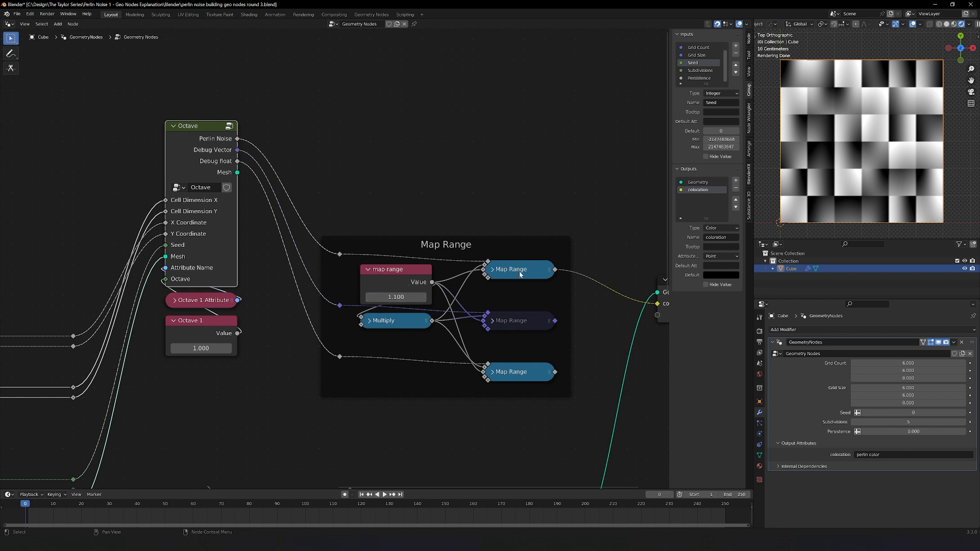
- Examine the settings of the float and vector Map Range nodes, then collapse the vector node and leave it muted
{"action": "left_click", "coordinate": [493, 270]}
{"action": "left_click", "coordinate": [492, 270]}
{"action": "left_click", "coordinate": [493, 322]}
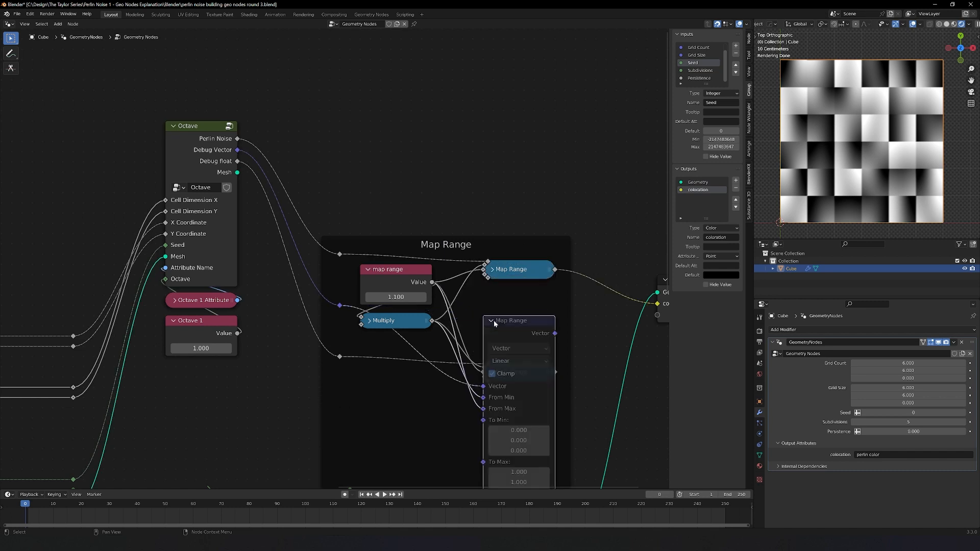
{"action": "left_click", "coordinate": [493, 321]}
{"action": "left_click", "coordinate": [493, 322]}
{"action": "middle_click_drag", "start_coordinate": [523, 340], "coordinate": [515, 265]}
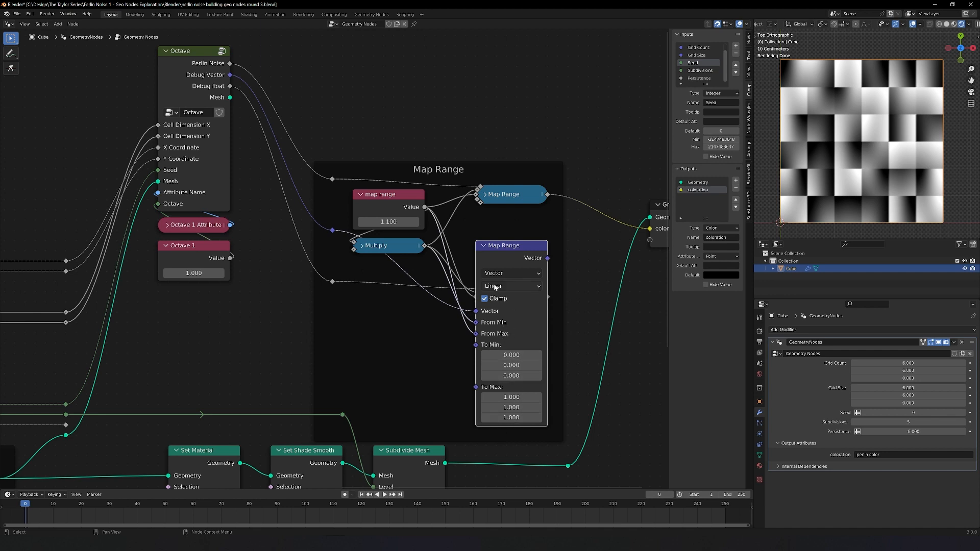
{"action": "key", "text": "h"}
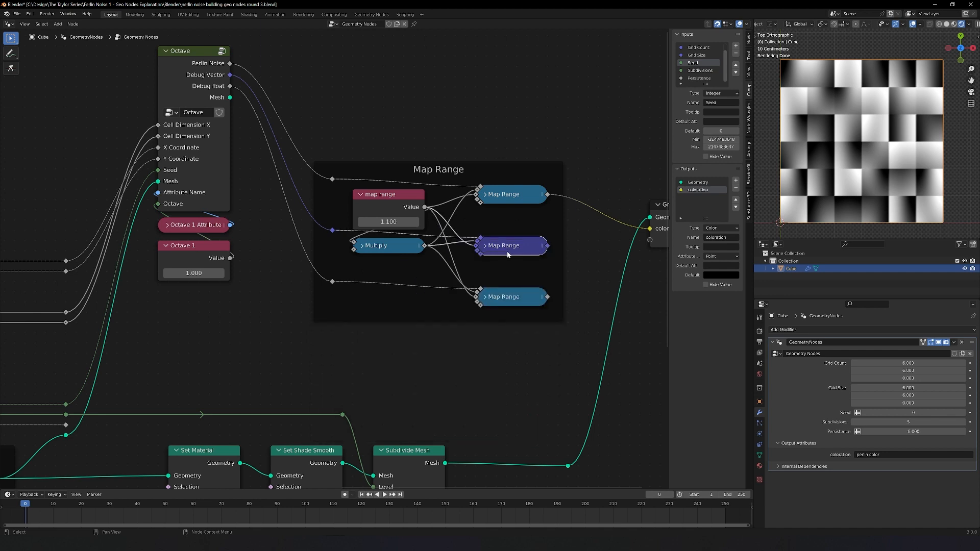
{"action": "key", "text": "m"}
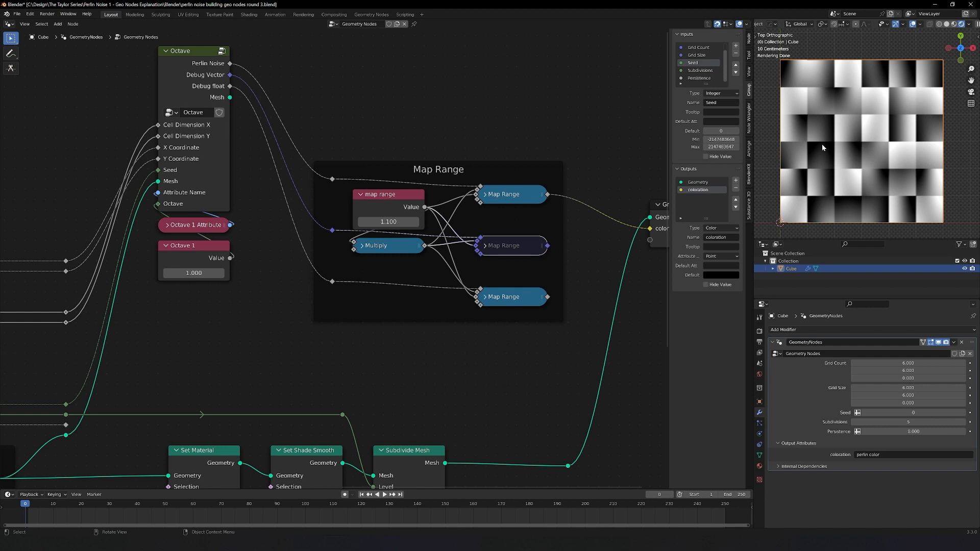
- Connect the Debug float's Map Range result to the Group Output's coloration input
{"action": "middle_click_drag", "start_coordinate": [477, 228], "coordinate": [459, 304]}
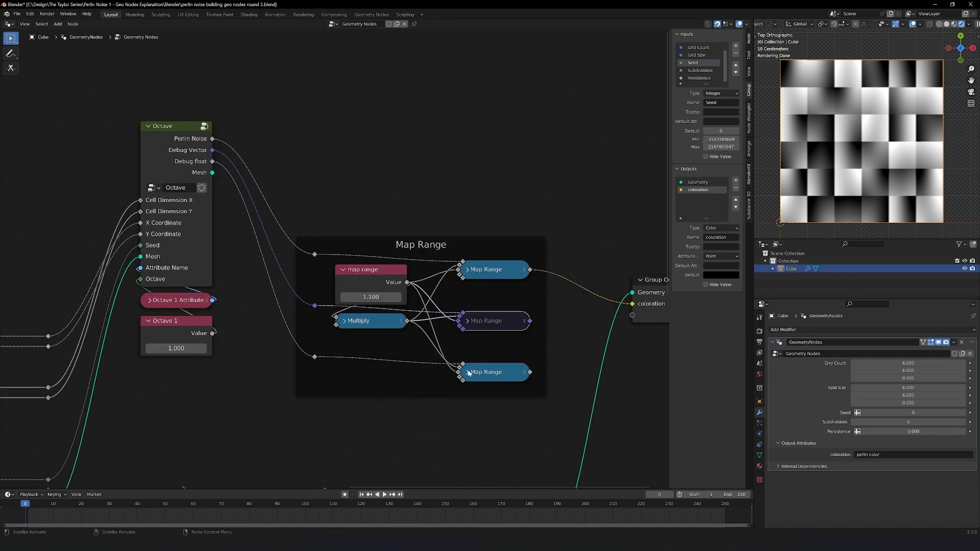
{"action": "left_click_drag", "start_coordinate": [530, 372], "coordinate": [632, 304]}
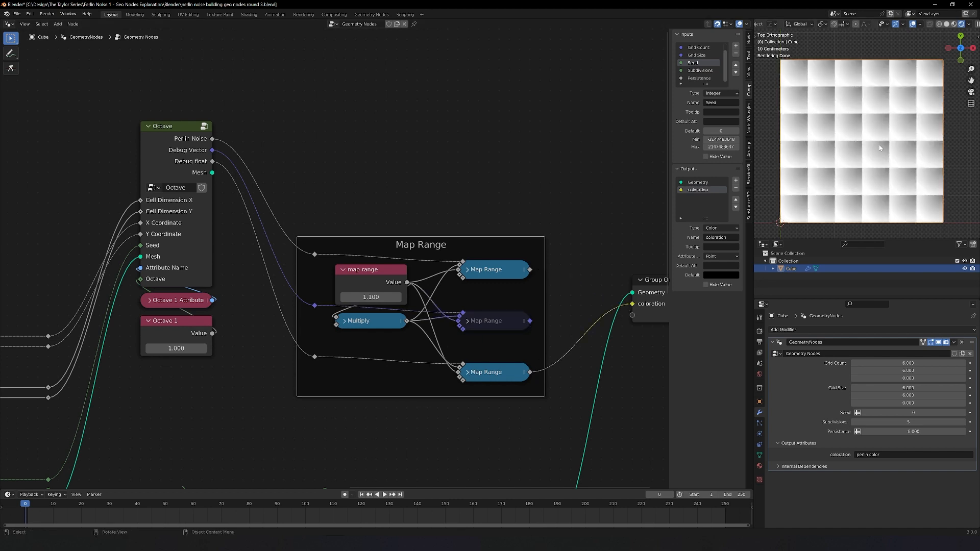
- Preview the first and second Dot Products by connecting each in turn to the Octave group's Debug float output
{"action": "key", "text": "Tab"}
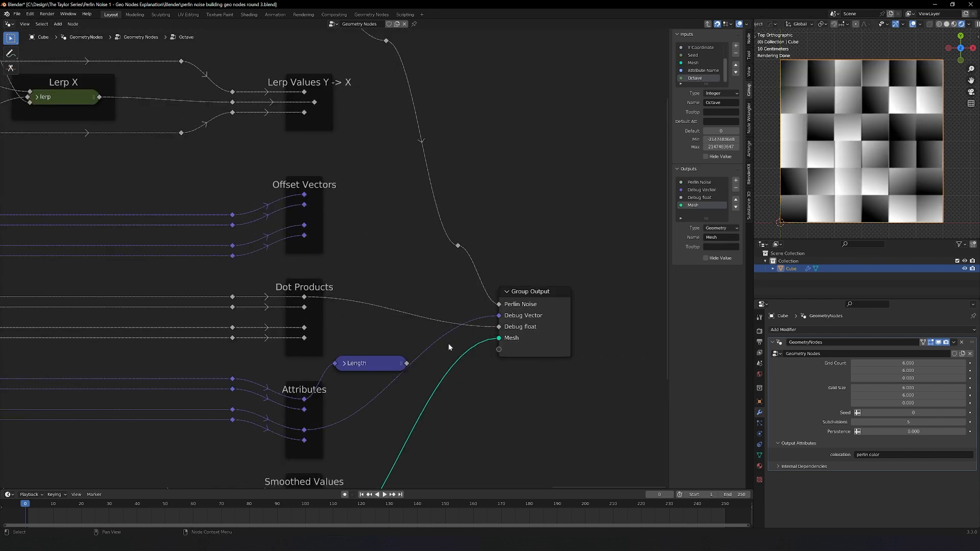
{"action": "scroll", "coordinate": [359, 235], "scroll_direction": "down", "scroll_amount": 4}
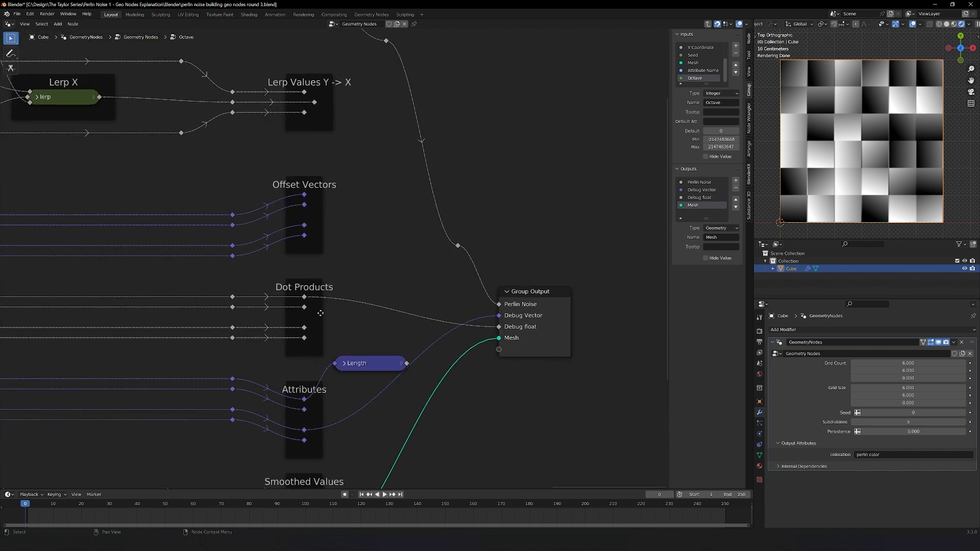
{"action": "left_click_drag", "start_coordinate": [304, 306], "coordinate": [493, 322]}
{"action": "left_click_drag", "start_coordinate": [444, 297], "coordinate": [444, 297]}
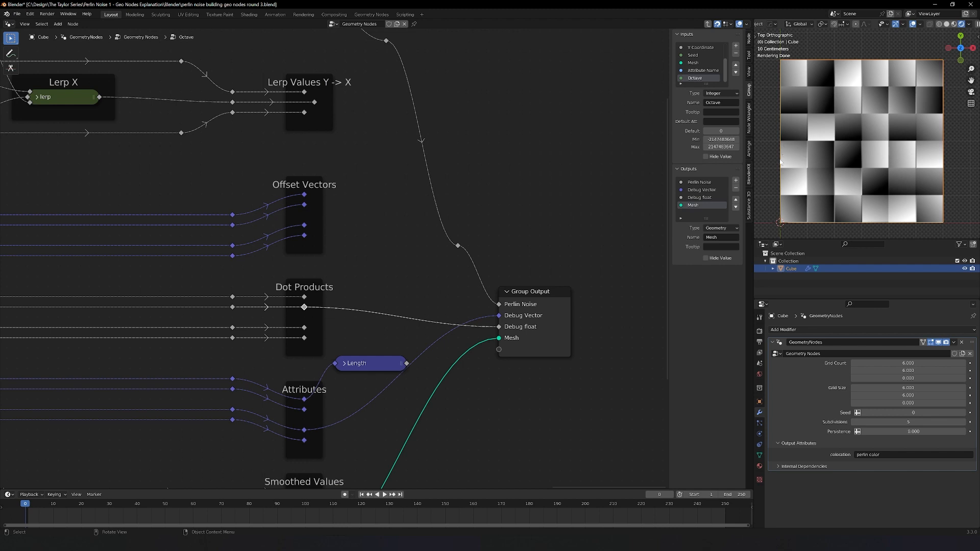
- Examine the perlin noise material's Attribute, Gamma and Principled BSDF nodes in the Shader Editor, and return to the Geometry Node Editor
{"action": "left_click", "coordinate": [9, 24]}
{"action": "left_click", "coordinate": [23, 121]}
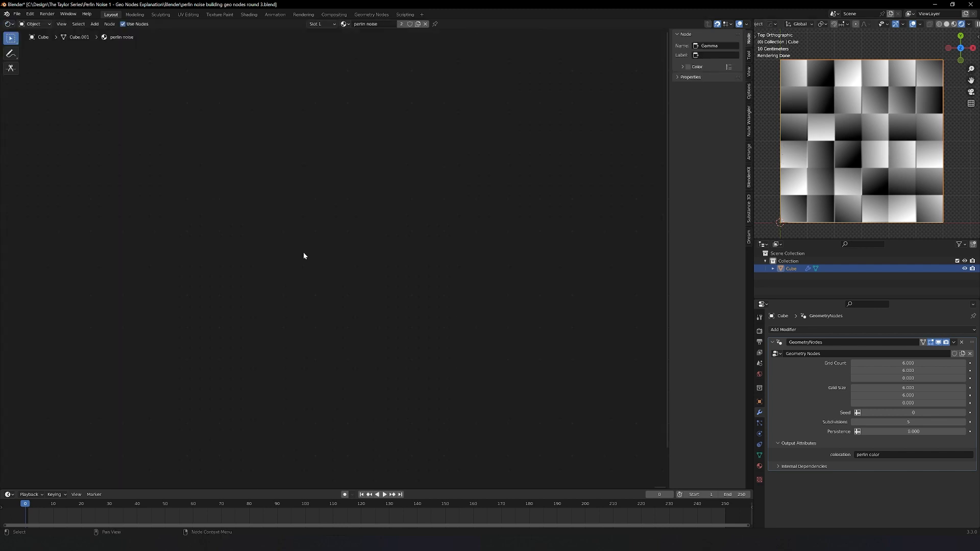
{"action": "key", "text": "Home"}
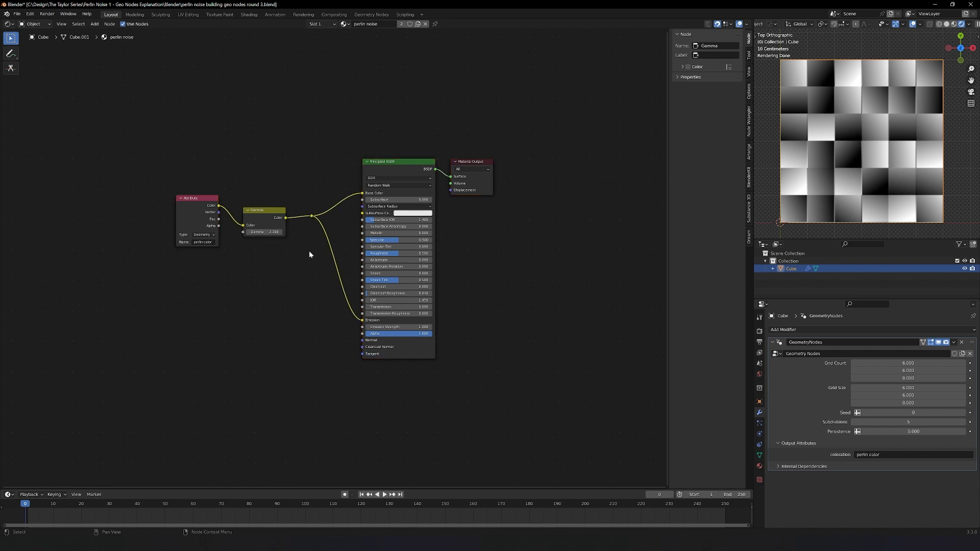
{"action": "scroll", "coordinate": [309, 250], "scroll_direction": "up", "scroll_amount": 2}
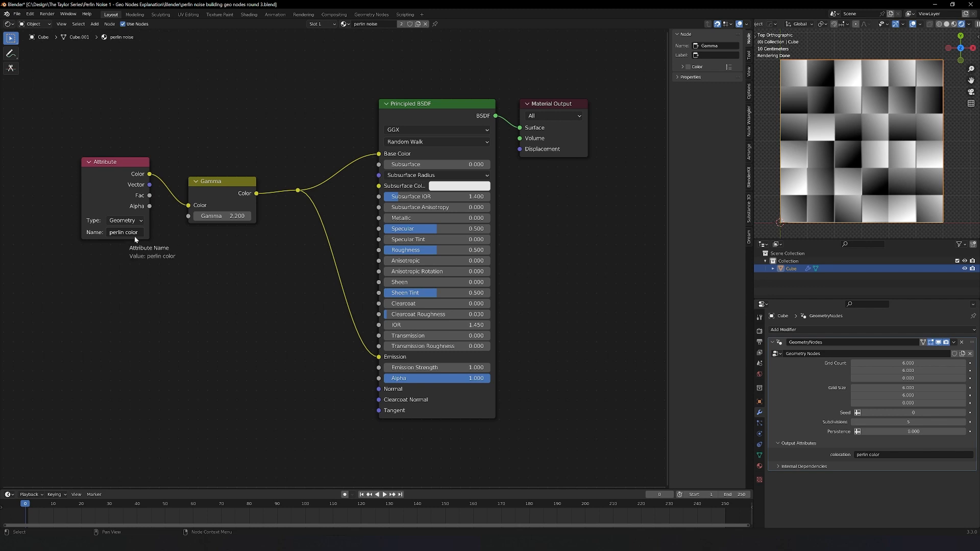
{"action": "left_click", "coordinate": [8, 24]}
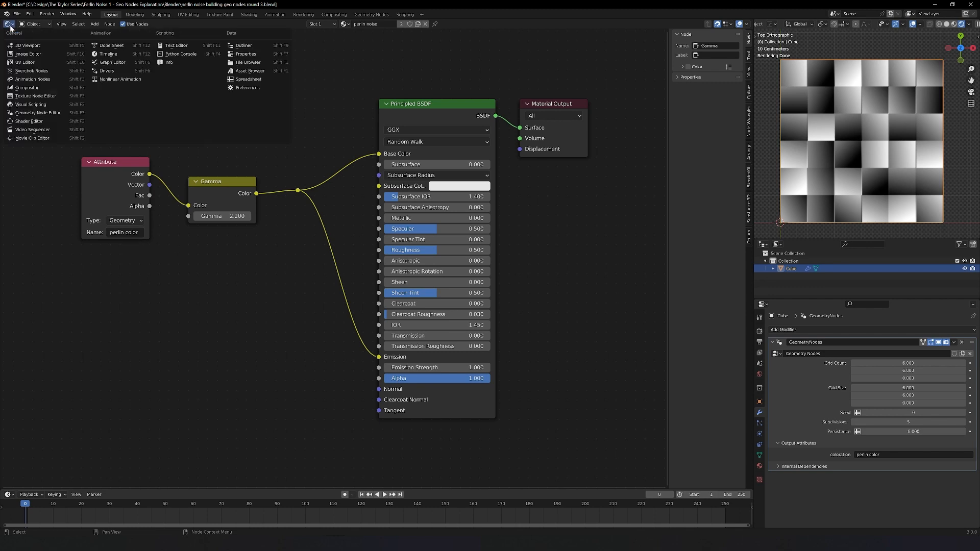
{"action": "left_click", "coordinate": [51, 113]}
- Trace the main node tree from the Position and Group Input nodes through Octave and Map Range to the Group Output
{"action": "scroll", "coordinate": [340, 259], "scroll_direction": "down", "scroll_amount": 13}
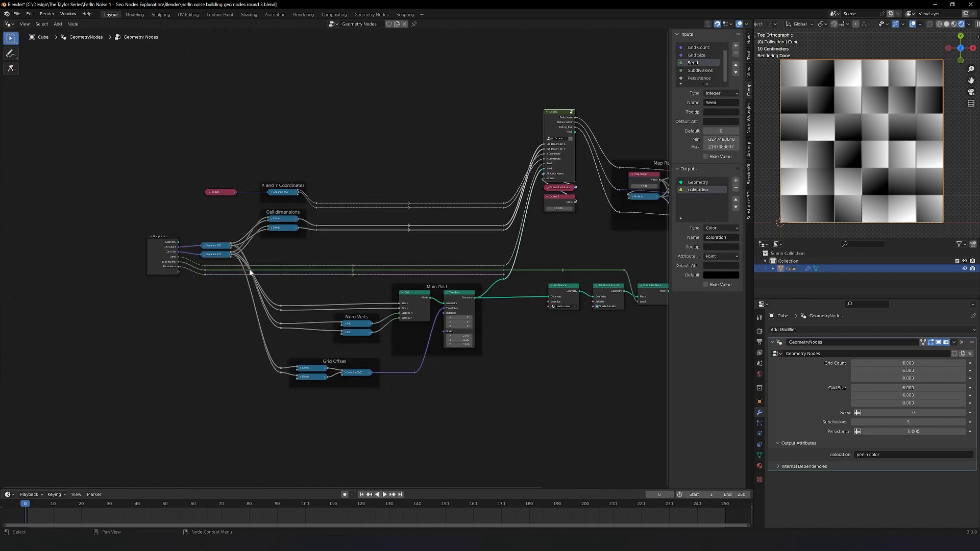
{"action": "middle_click_drag", "start_coordinate": [380, 268], "coordinate": [173, 307]}
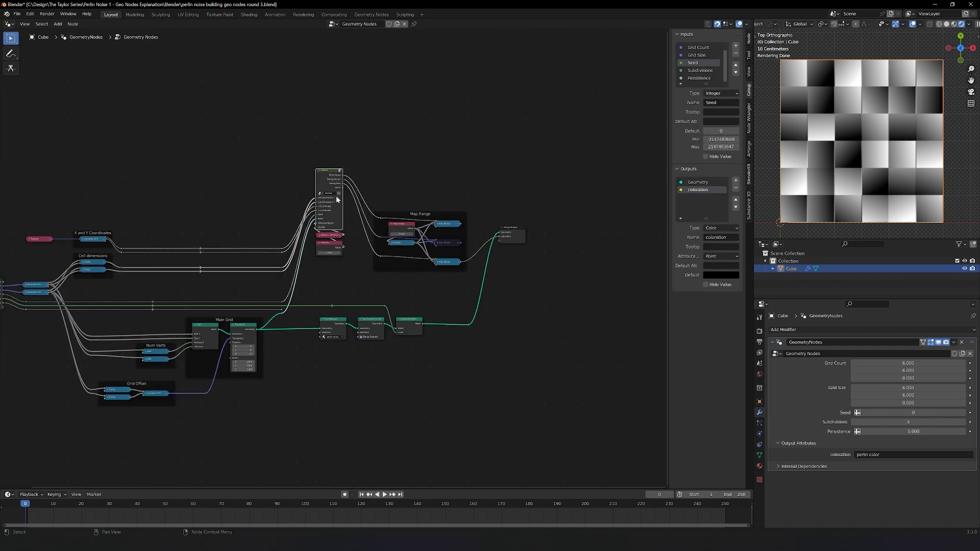
{"action": "scroll", "coordinate": [194, 287], "scroll_direction": "up", "scroll_amount": 1}
{"action": "middle_click_drag", "start_coordinate": [199, 289], "coordinate": [493, 263]}
{"action": "scroll", "coordinate": [313, 255], "scroll_direction": "up", "scroll_amount": 3}
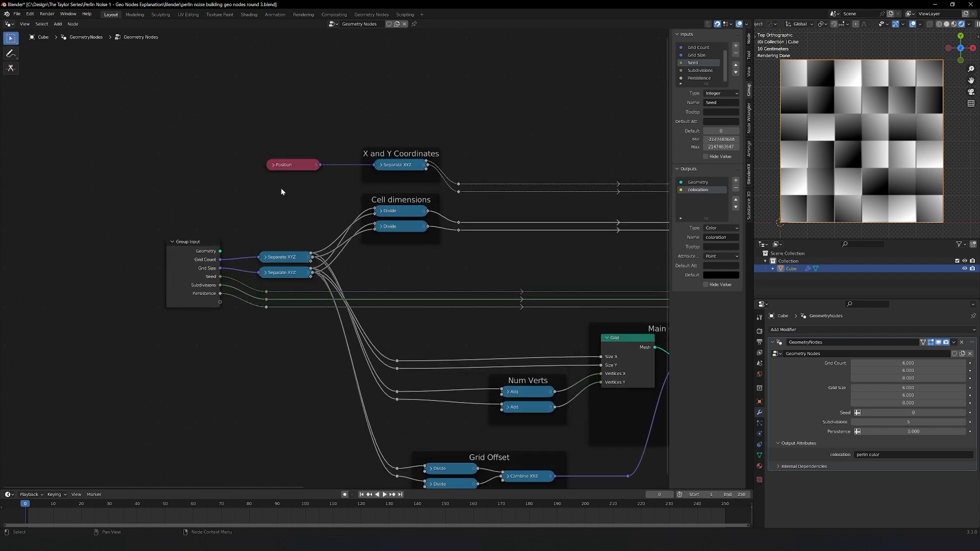
{"action": "middle_click_drag", "start_coordinate": [281, 186], "coordinate": [299, 278]}
{"action": "scroll", "coordinate": [298, 280], "scroll_direction": "up", "scroll_amount": 3}
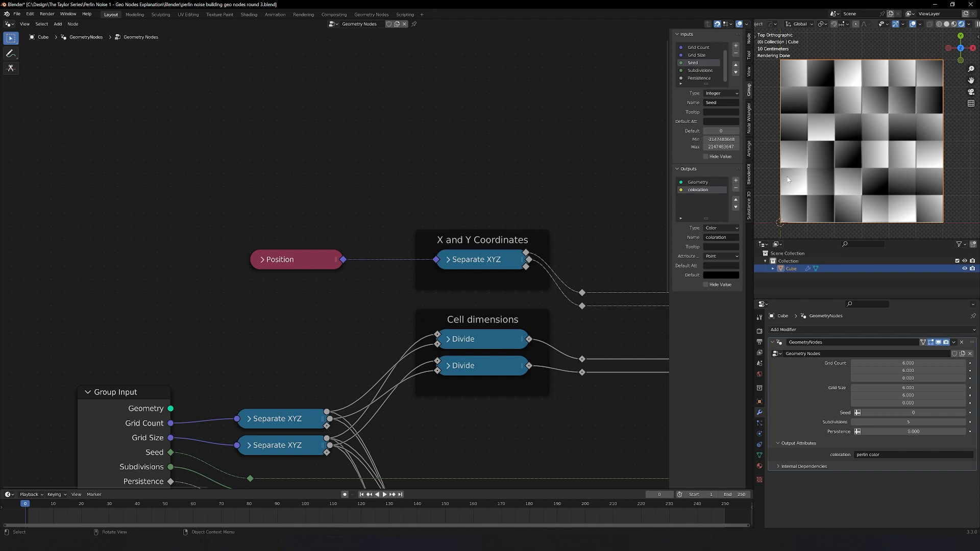
{"action": "scroll", "coordinate": [491, 266], "scroll_direction": "down", "scroll_amount": 13}
{"action": "middle_click_drag", "start_coordinate": [445, 301], "coordinate": [251, 309]}
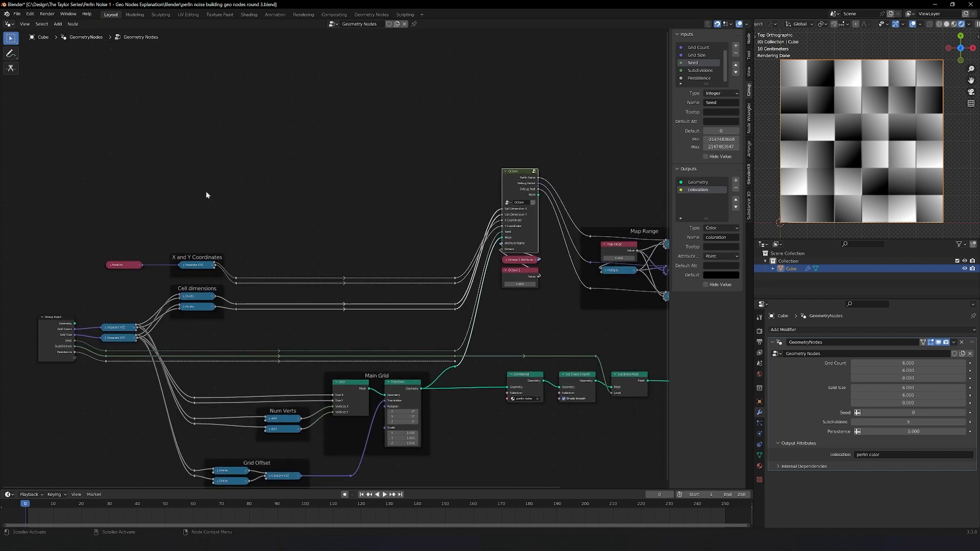
{"action": "middle_click_drag", "start_coordinate": [526, 314], "coordinate": [402, 360]}
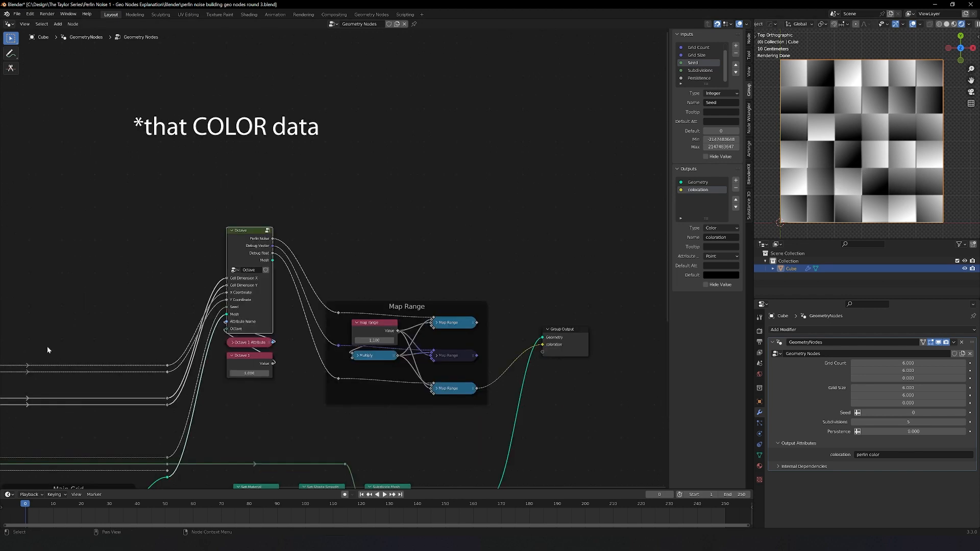
{"action": "middle_click_drag", "start_coordinate": [179, 350], "coordinate": [513, 289]}
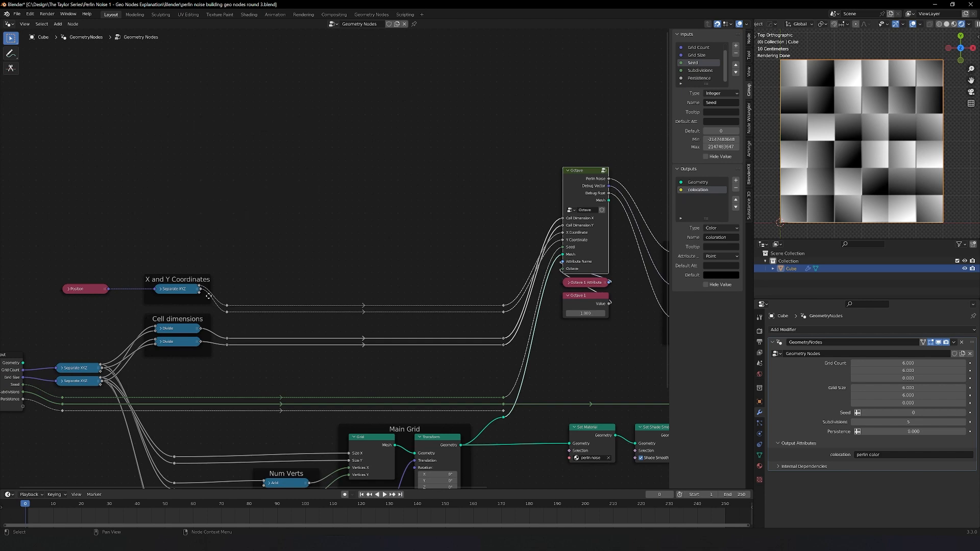
- Enter the Octave group and trace its nodes back from the lerps and Dot Products to the remainders, Offset Vectors and Influence Vectors
{"action": "key", "text": "Tab"}
{"action": "scroll", "coordinate": [397, 255], "scroll_direction": "down", "scroll_amount": 5}
{"action": "middle_click_drag", "start_coordinate": [267, 328], "coordinate": [479, 379]}
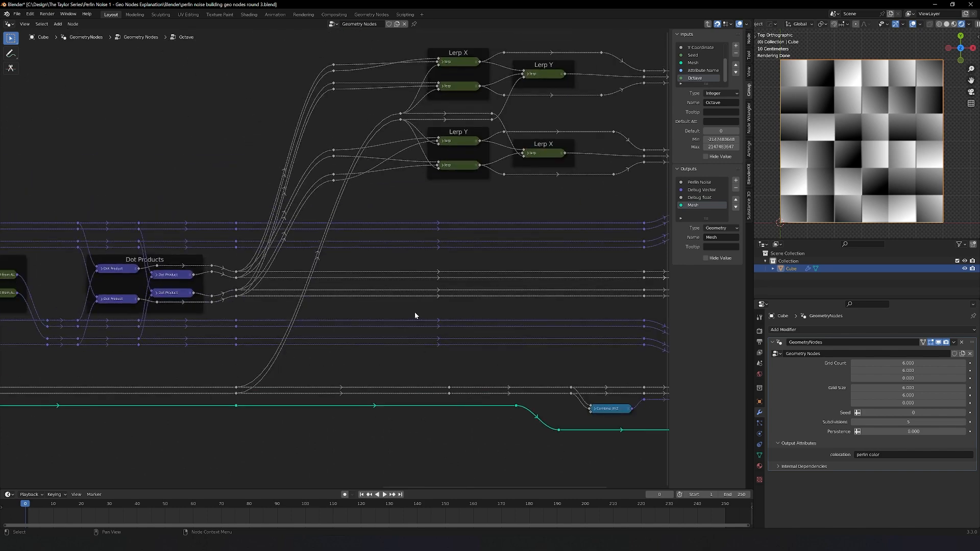
{"action": "middle_click_drag", "start_coordinate": [309, 276], "coordinate": [396, 352]}
{"action": "scroll", "coordinate": [384, 128], "scroll_direction": "up", "scroll_amount": 3}
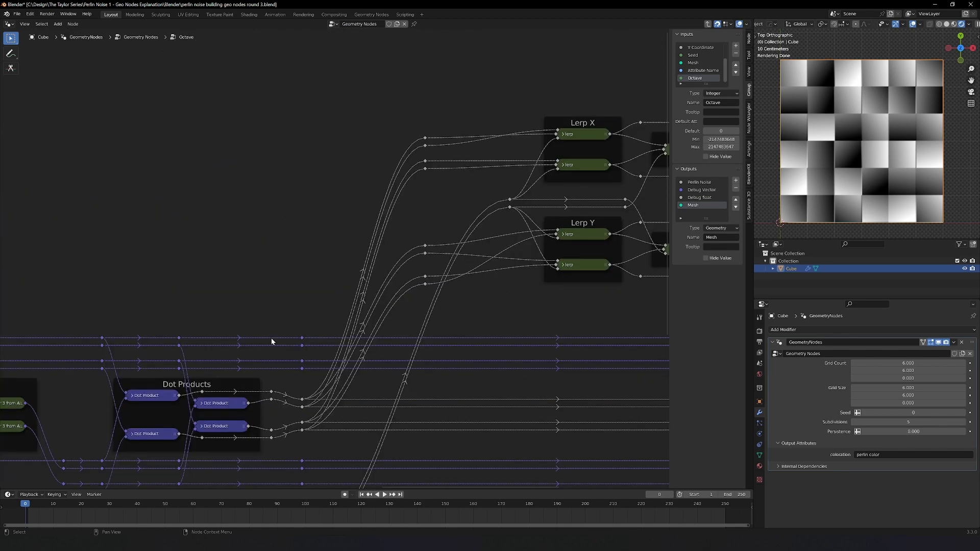
{"action": "scroll", "coordinate": [366, 350], "scroll_direction": "down", "scroll_amount": 5}
{"action": "middle_click_drag", "start_coordinate": [320, 344], "coordinate": [490, 294]}
{"action": "middle_click_drag", "start_coordinate": [287, 323], "coordinate": [490, 343]}
{"action": "middle_click_drag", "start_coordinate": [254, 372], "coordinate": [271, 413]}
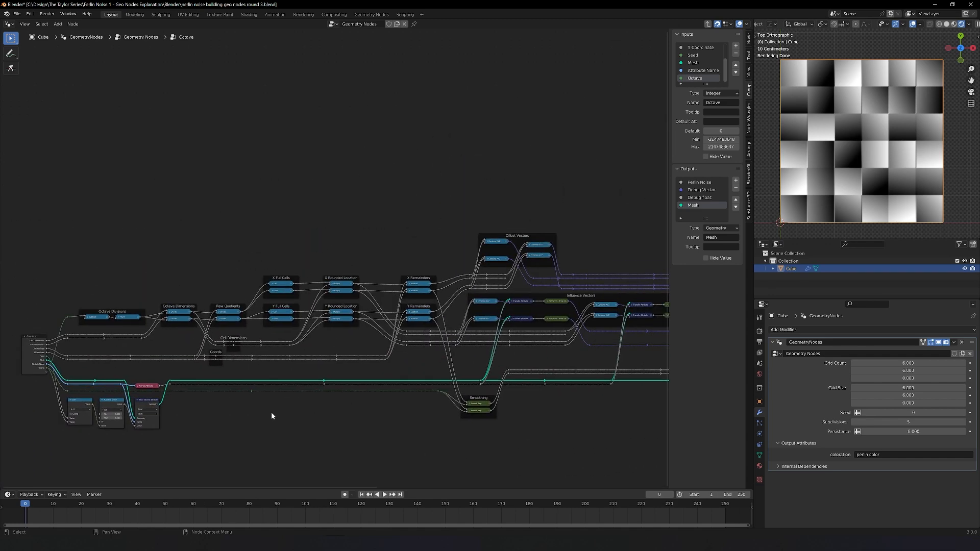
{"action": "middle_click_drag", "start_coordinate": [445, 331], "coordinate": [293, 363]}
{"action": "scroll", "coordinate": [325, 363], "scroll_direction": "up", "scroll_amount": 3}
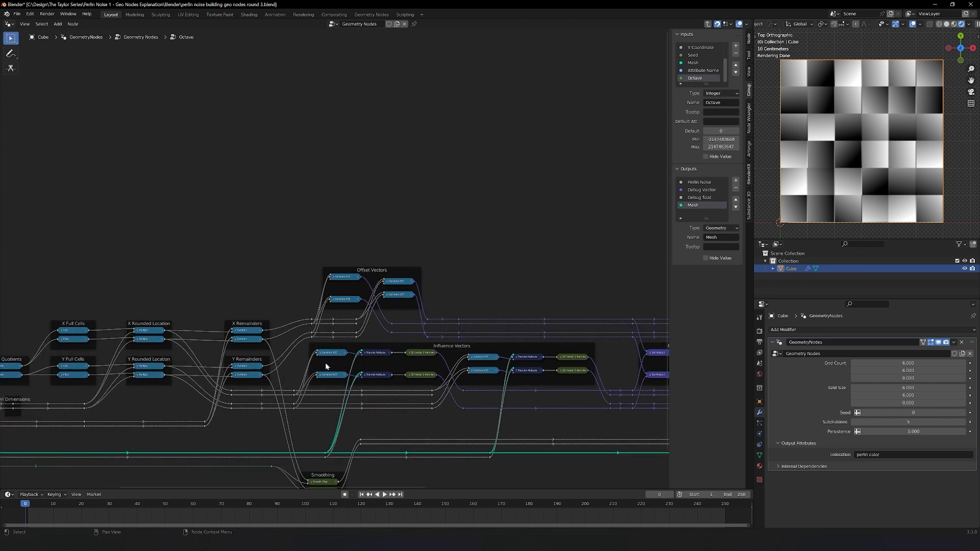
{"action": "middle_click_drag", "start_coordinate": [487, 366], "coordinate": [291, 341]}
{"action": "middle_click_drag", "start_coordinate": [204, 346], "coordinate": [396, 363]}
- Swap the two reroute pairs after Offset Vectors, placing the outer pair before the inner pair
{"action": "middle_click_drag", "start_coordinate": [422, 299], "coordinate": [318, 306], "text": "ctrl"}
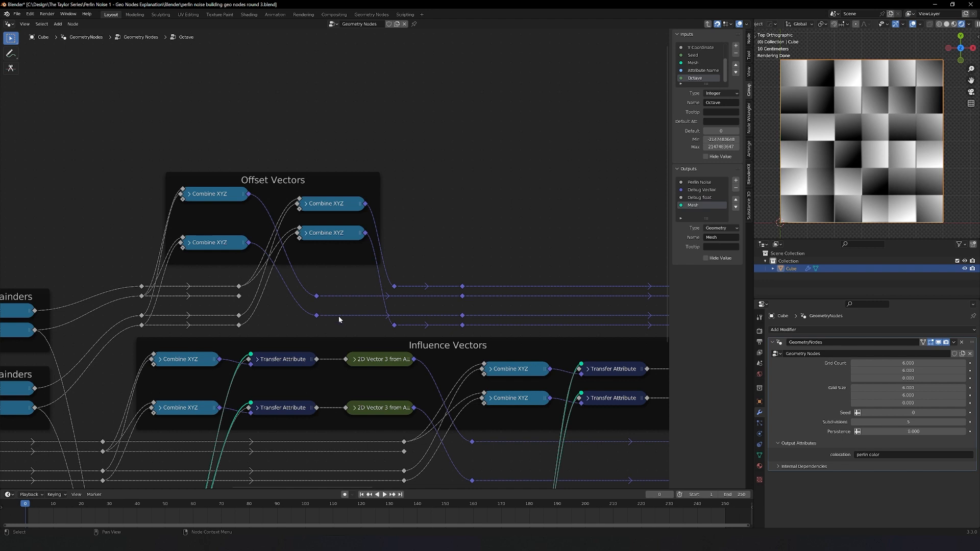
{"action": "scroll", "coordinate": [339, 320], "scroll_direction": "up", "scroll_amount": 2}
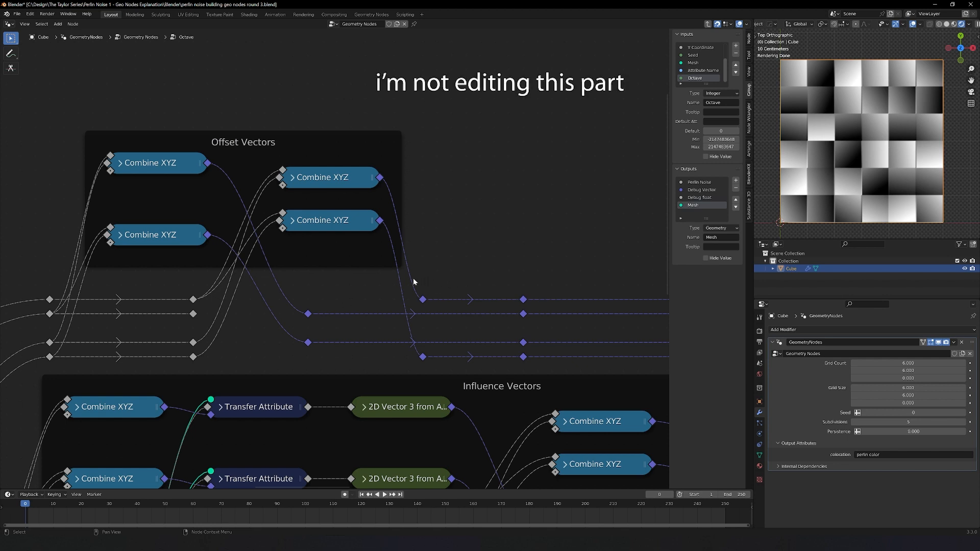
{"action": "left_click_drag", "start_coordinate": [456, 280], "coordinate": [308, 360]}
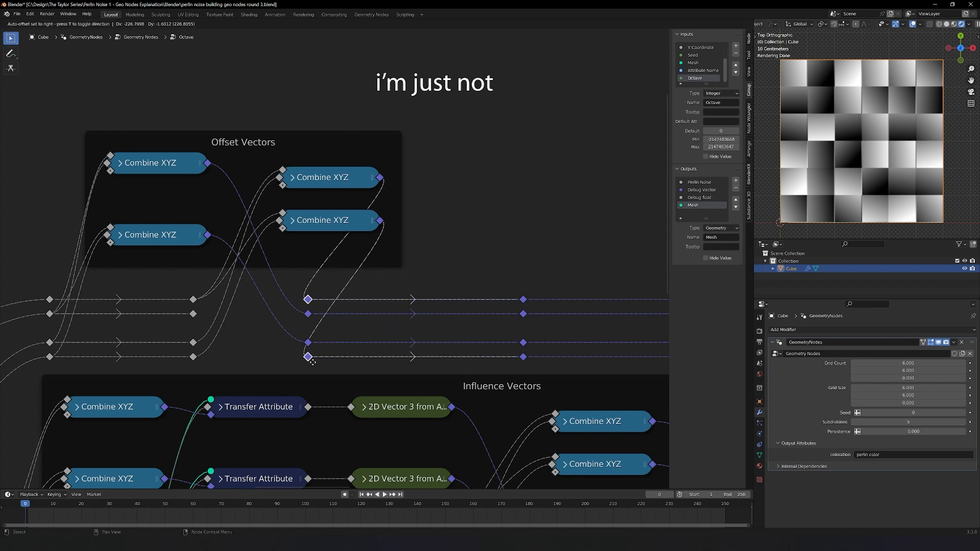
{"action": "left_click_drag", "start_coordinate": [352, 308], "coordinate": [432, 340]}
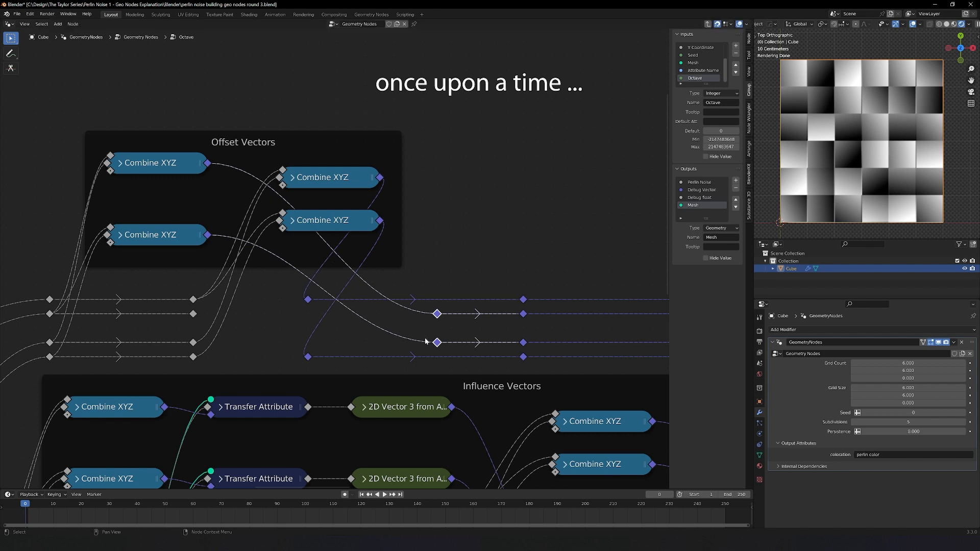
- Rewire the Offset Vectors so the second-column Combine XYZ nodes feed the inner reroutes and the first-column nodes feed the outer reroutes
{"action": "left_click_drag", "start_coordinate": [380, 221], "coordinate": [437, 342]}
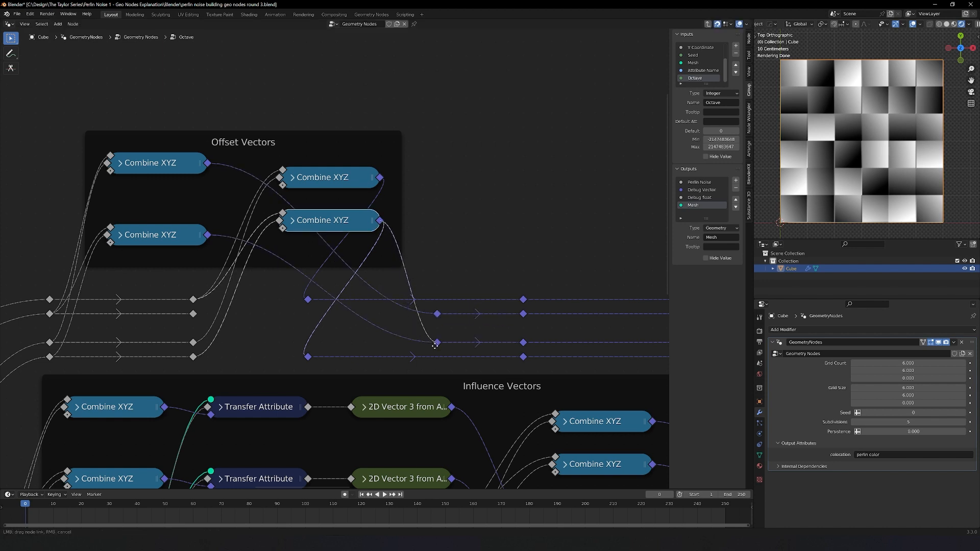
{"action": "left_click", "coordinate": [416, 268]}
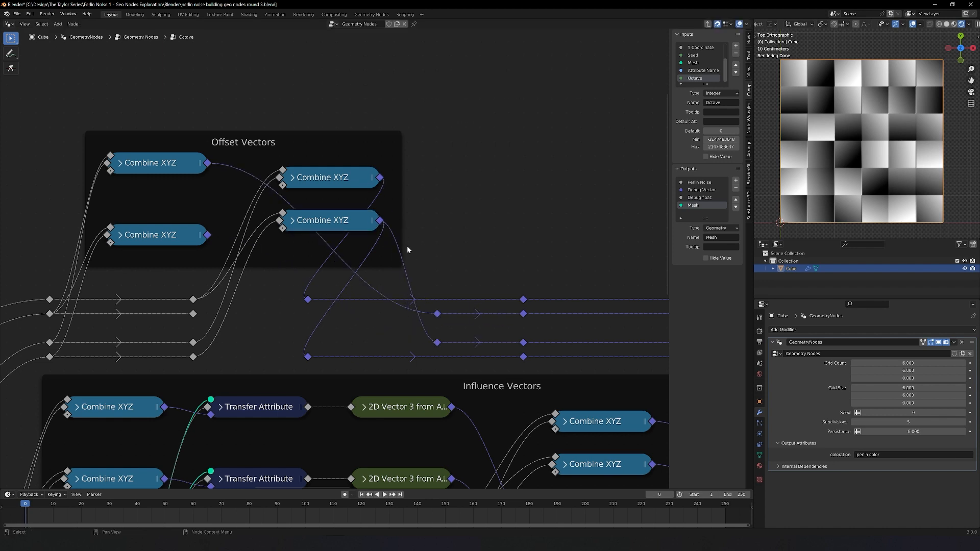
{"action": "left_click_drag", "start_coordinate": [382, 178], "coordinate": [437, 313]}
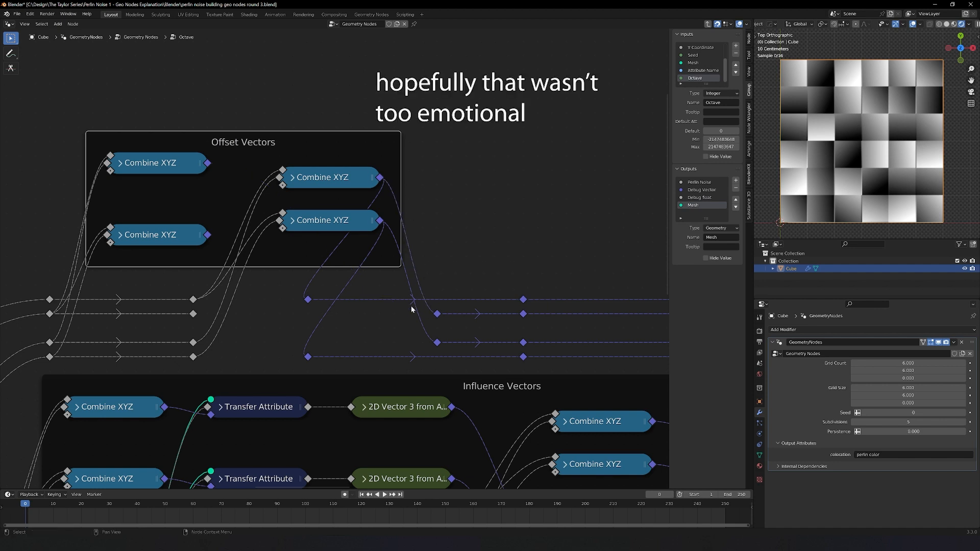
{"action": "left_click_drag", "start_coordinate": [265, 317], "coordinate": [282, 345]}
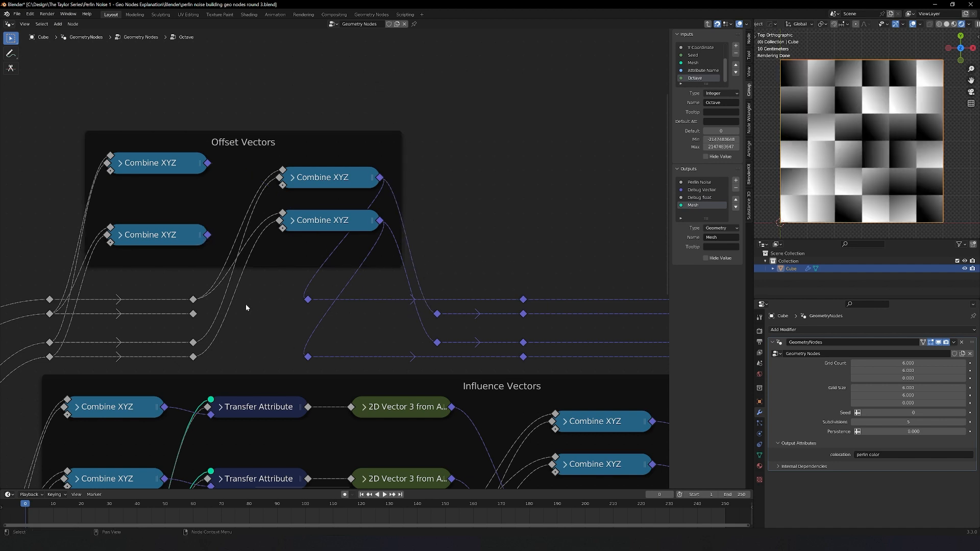
{"action": "left_click_drag", "start_coordinate": [207, 235], "coordinate": [308, 357]}
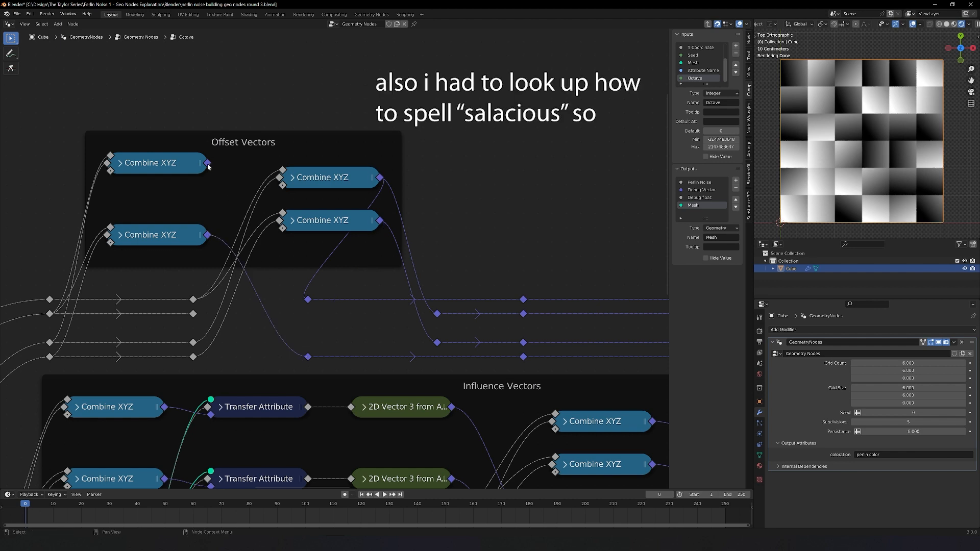
{"action": "left_click_drag", "start_coordinate": [207, 163], "coordinate": [306, 299]}
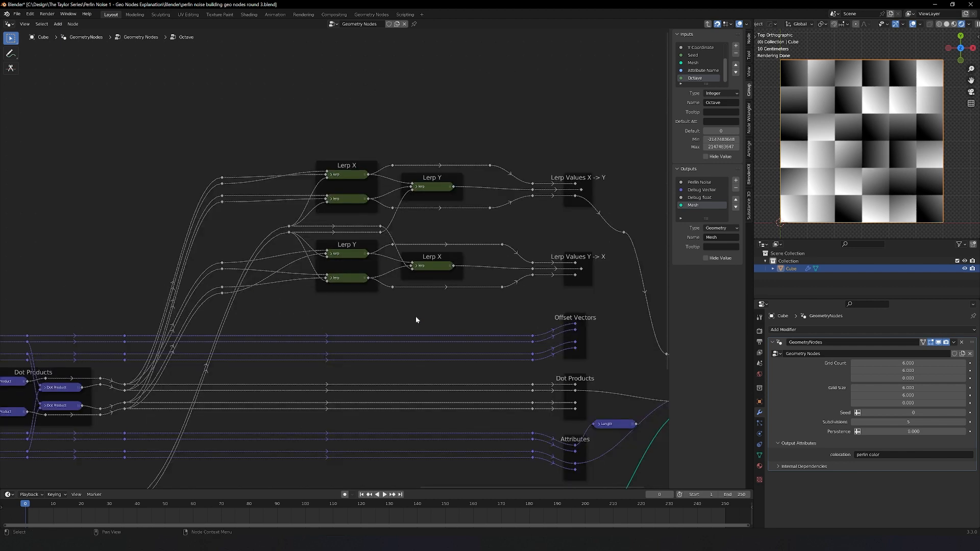
- Inspect the lerps, then route the third Lerp Values X -> Y reroute and finally the middle one into the Perlin Noise output
{"action": "middle_click_drag", "start_coordinate": [375, 304], "coordinate": [231, 350]}
{"action": "scroll", "coordinate": [413, 345], "scroll_direction": "up", "scroll_amount": 2}
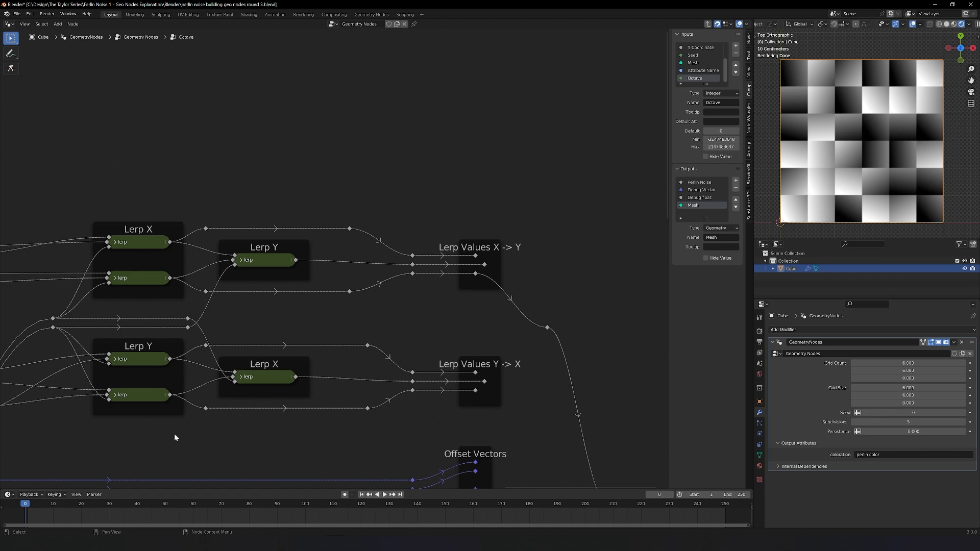
{"action": "scroll", "coordinate": [175, 438], "scroll_direction": "down", "scroll_amount": 3}
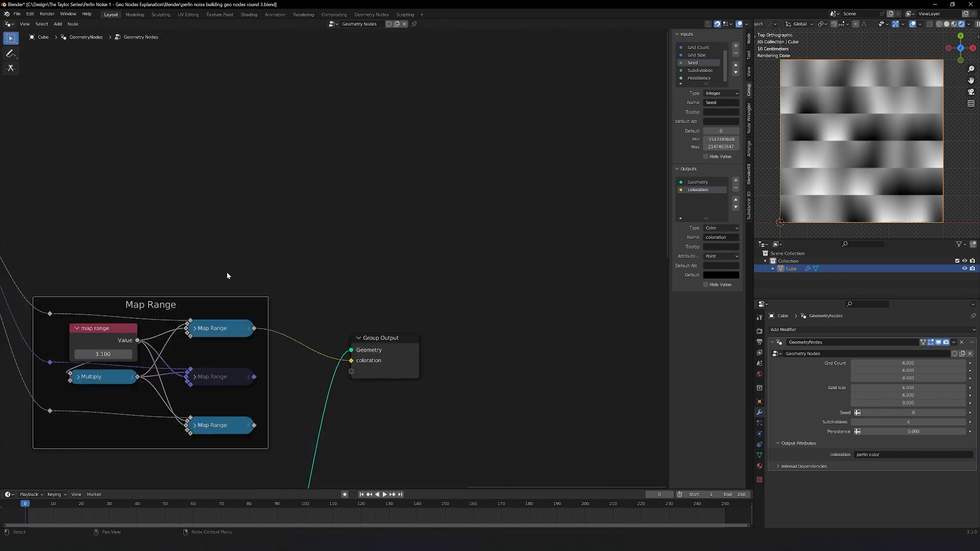
{"action": "middle_click_drag", "start_coordinate": [227, 276], "coordinate": [482, 241]}
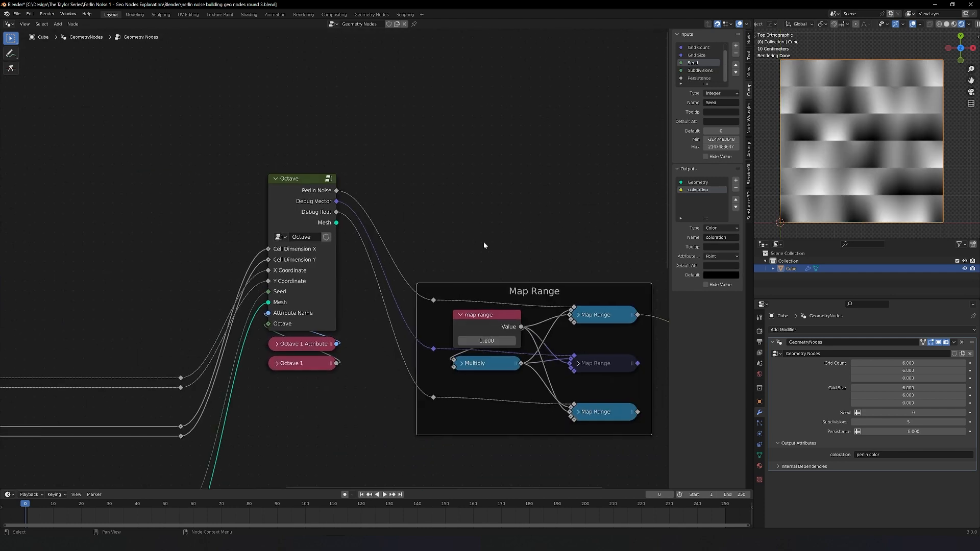
{"action": "key", "text": "Tab"}
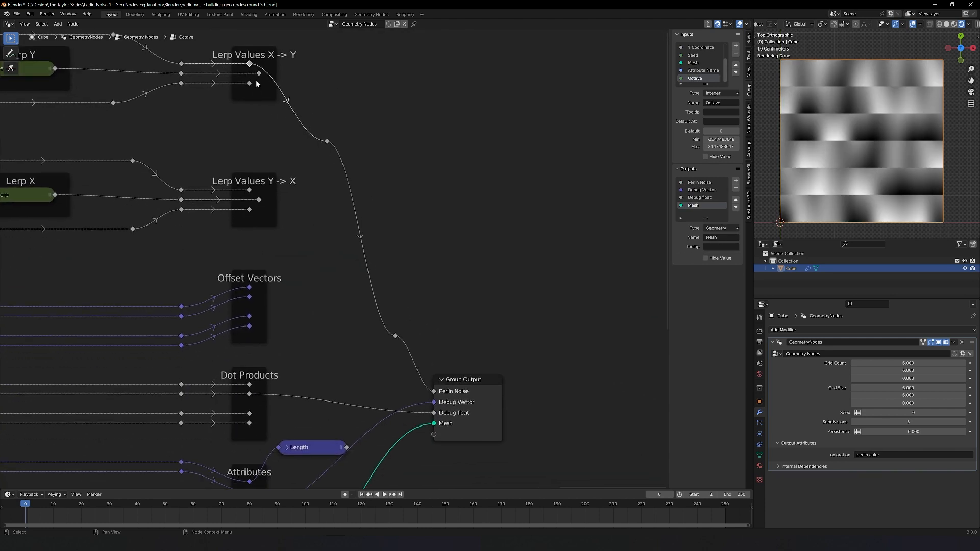
{"action": "left_click_drag", "start_coordinate": [249, 83], "coordinate": [325, 141]}
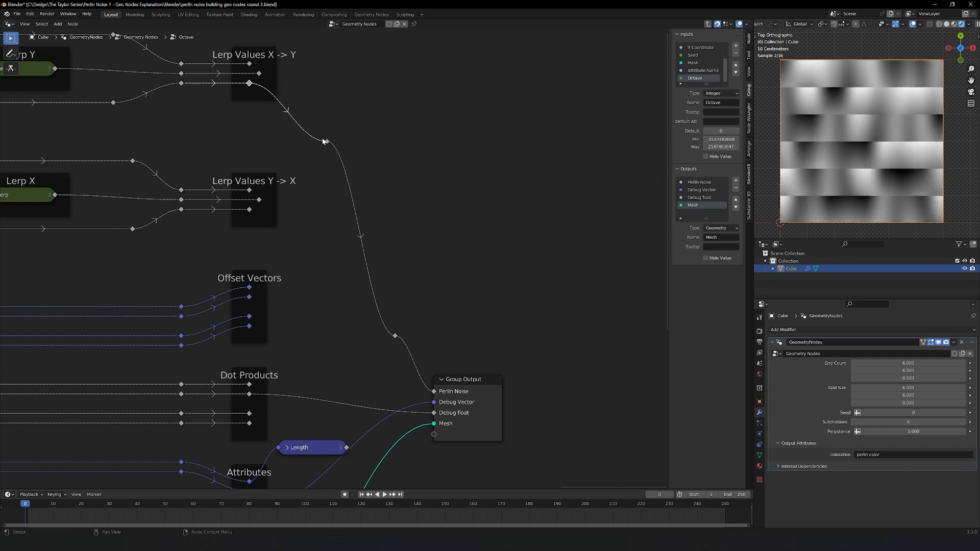
{"action": "left_click_drag", "start_coordinate": [259, 73], "coordinate": [327, 142]}
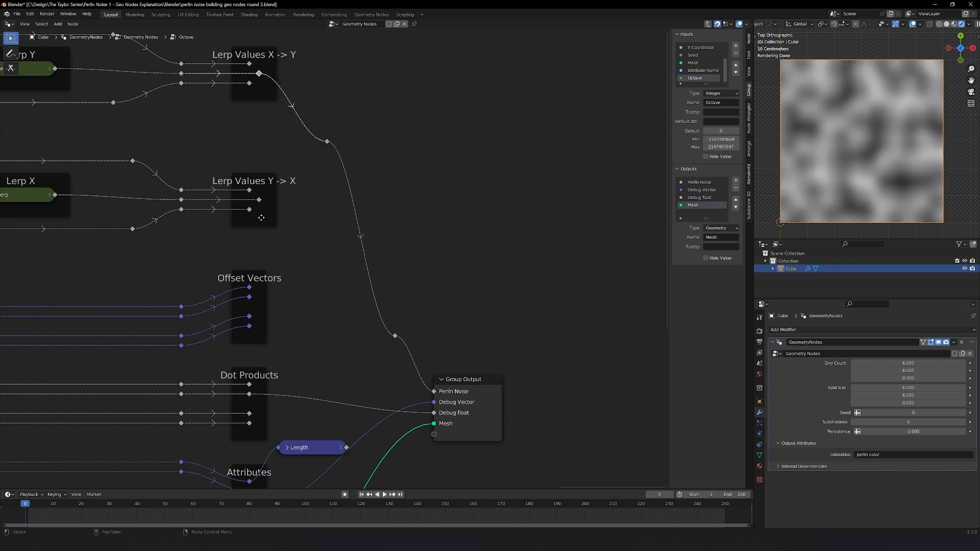
- Route the middle Lerp Values Y -> X reroute into the Perlin Noise output and leave the Octave group
{"action": "scroll", "coordinate": [362, 292], "scroll_direction": "up", "scroll_amount": 2}
{"action": "middle_click_drag", "start_coordinate": [245, 188], "coordinate": [384, 307]}
{"action": "left_click_drag", "start_coordinate": [382, 306], "coordinate": [462, 238]}
{"action": "scroll", "coordinate": [401, 357], "scroll_direction": "down", "scroll_amount": 3}
{"action": "key", "text": "Tab"}
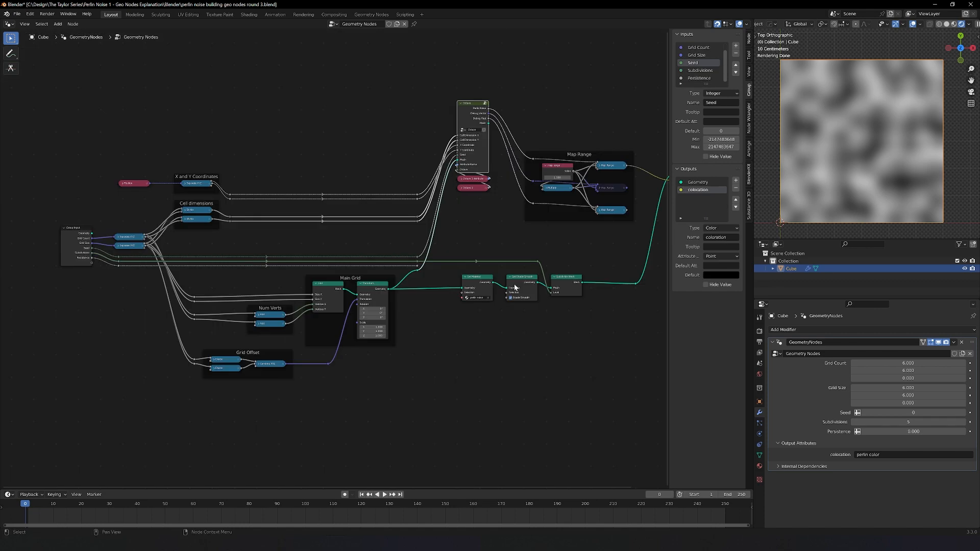
- Maximise the node editor to show the Octave, Map Range and Group Output nodes
{"action": "scroll", "coordinate": [345, 418], "scroll_direction": "up", "scroll_amount": 5}
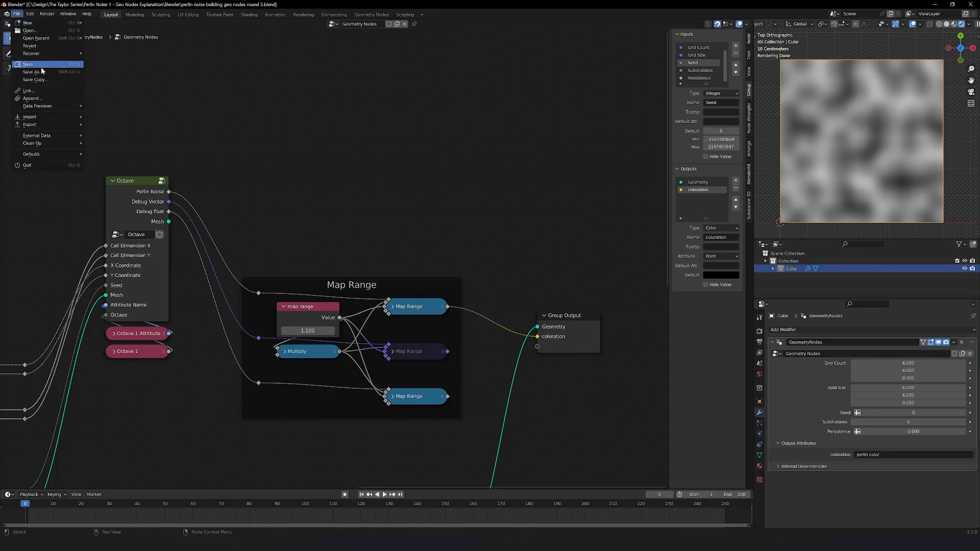
{"action": "key", "text": "ctrl+space"}
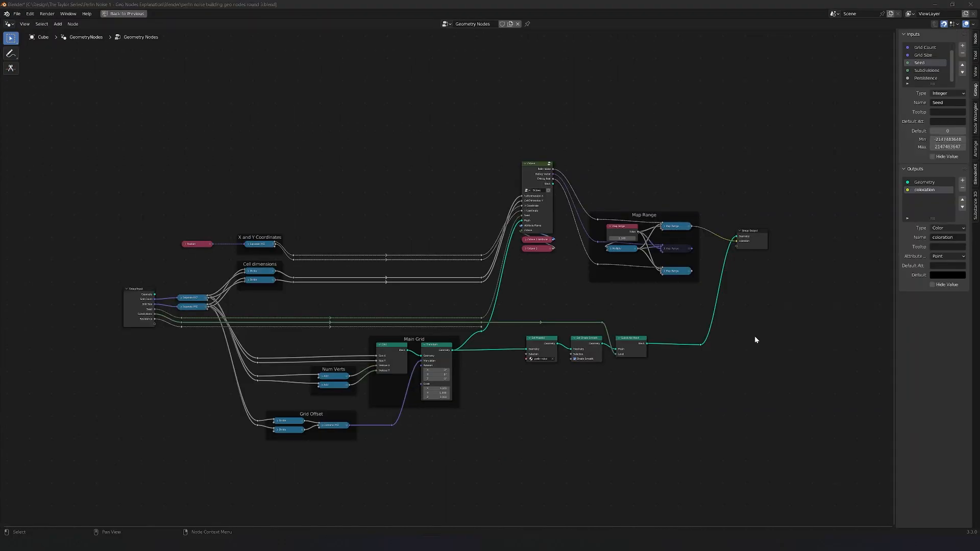
{"action": "middle_click_drag", "start_coordinate": [719, 385], "coordinate": [438, 406]}
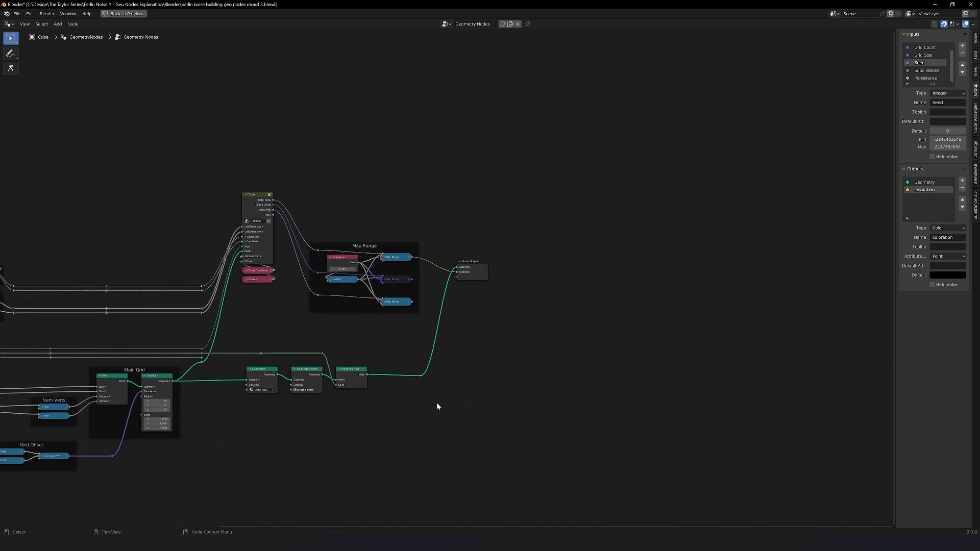
{"action": "scroll", "coordinate": [261, 280], "scroll_direction": "up", "scroll_amount": 5}
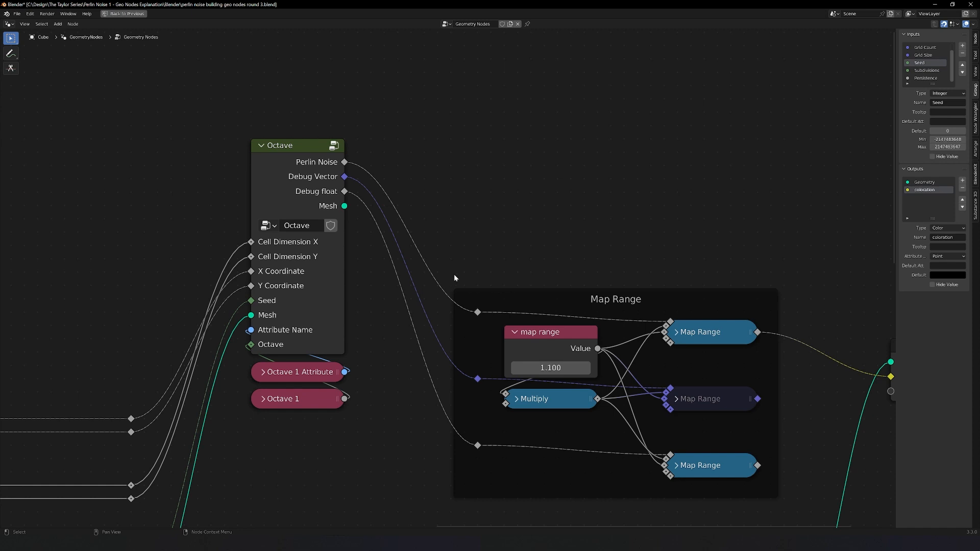
- Move the Map Range frame, Set Material, Set Shade Smooth, Subdivide Mesh and Group Output nodes farther from Octave to make room
{"action": "scroll", "coordinate": [381, 299], "scroll_direction": "down", "scroll_amount": 4}
{"action": "left_click_drag", "start_coordinate": [305, 360], "coordinate": [604, 456]}
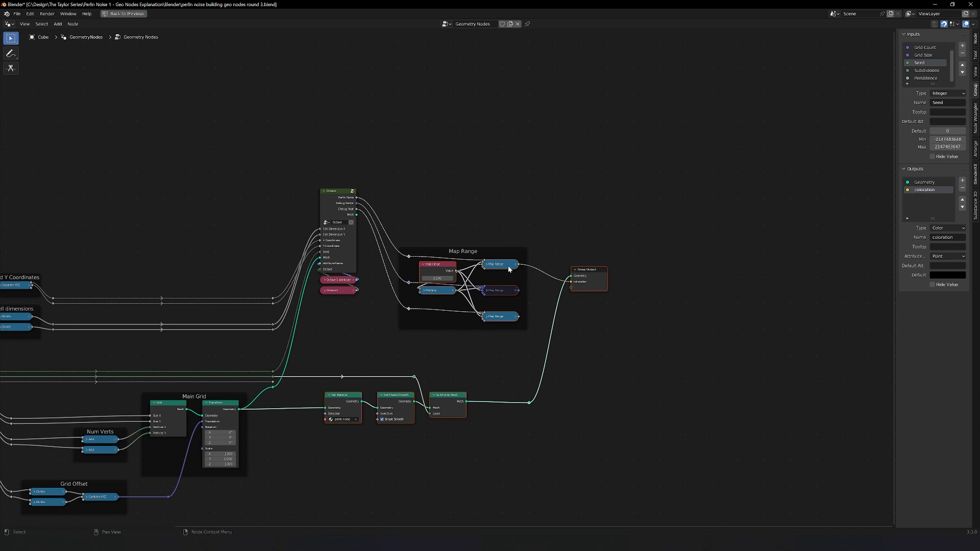
{"action": "left_click_drag", "start_coordinate": [509, 269], "coordinate": [623, 264]}
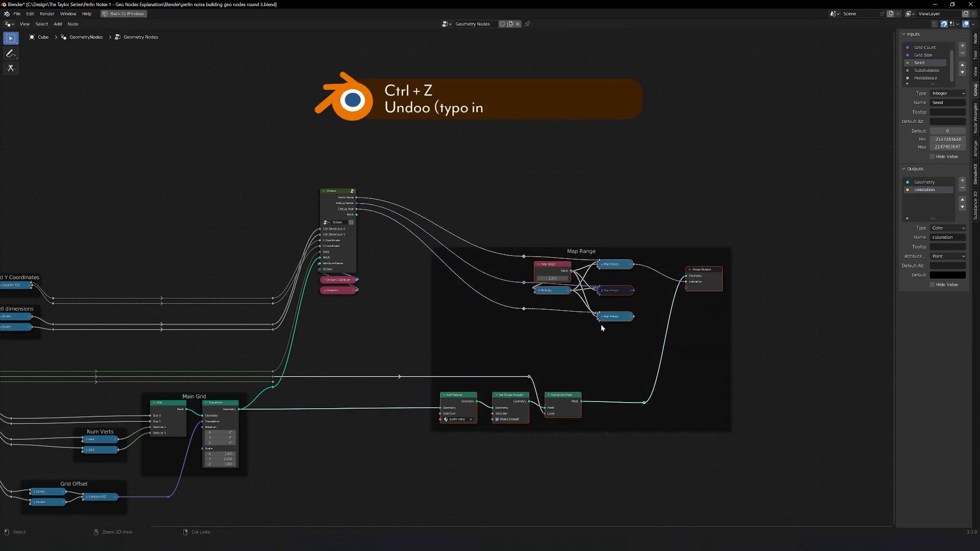
{"action": "key", "text": "ctrl+z"}
{"action": "left_click_drag", "start_coordinate": [437, 275], "coordinate": [753, 282]}
{"action": "key", "text": "ctrl+z"}
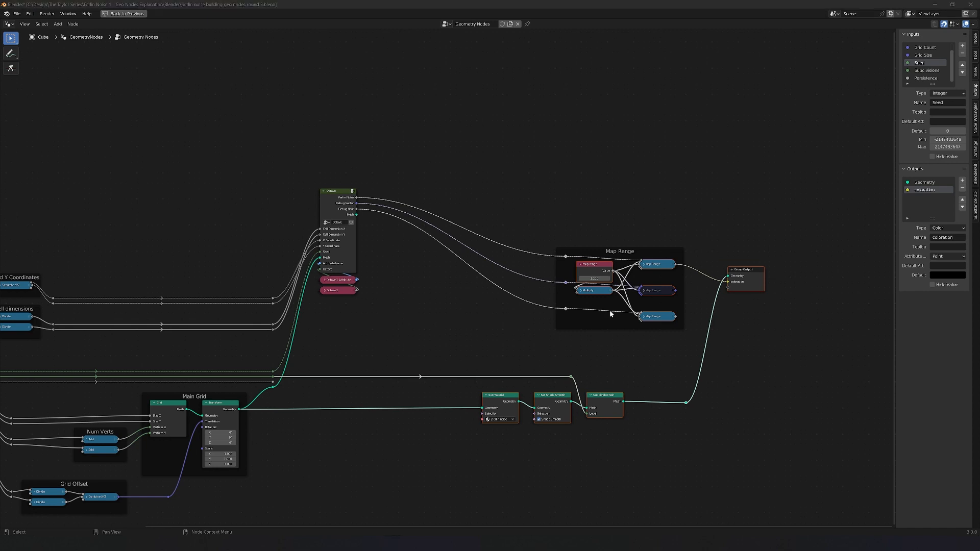
{"action": "key", "text": "g"}
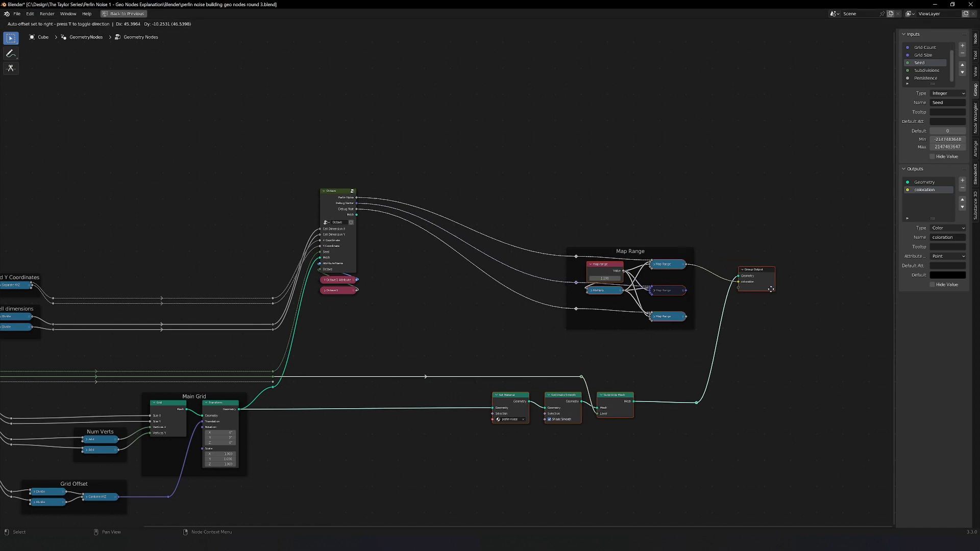
{"action": "left_click", "coordinate": [858, 298]}
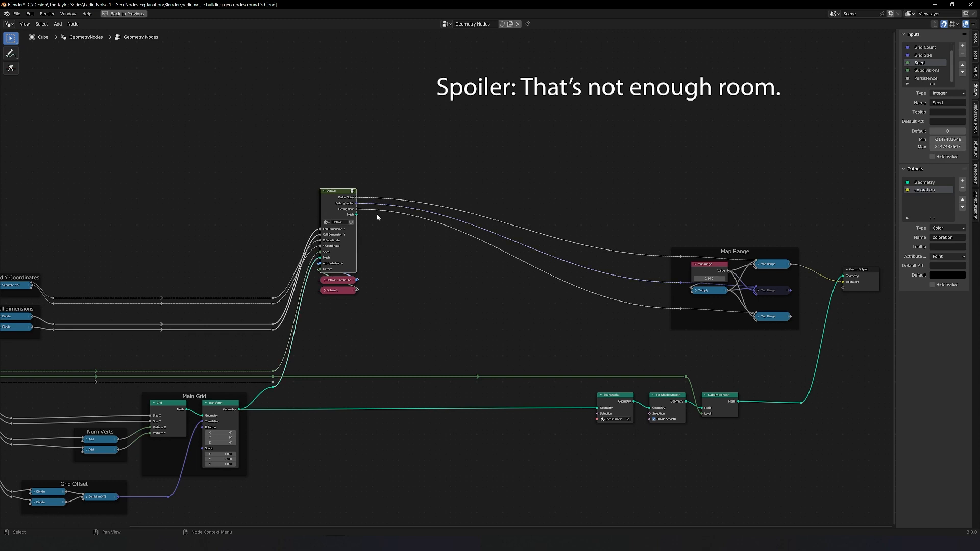
- Cut the links from Octave to Map Range and duplicate Octave with its two input nodes three times in a row
{"action": "right_click_drag", "start_coordinate": [456, 205], "coordinate": [454, 241], "text": "ctrl"}
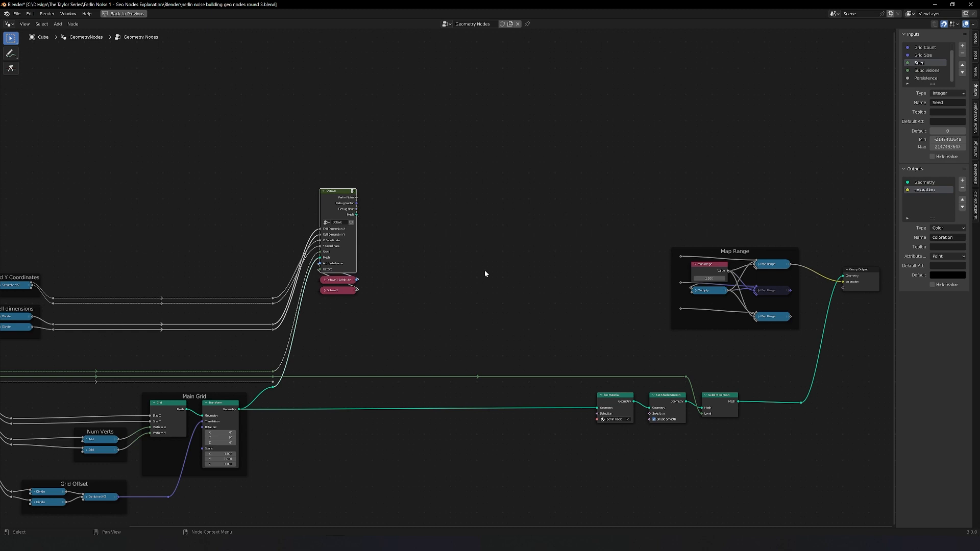
{"action": "left_click", "coordinate": [513, 253]}
{"action": "left_click", "coordinate": [347, 244]}
{"action": "key", "text": "shift+d"}
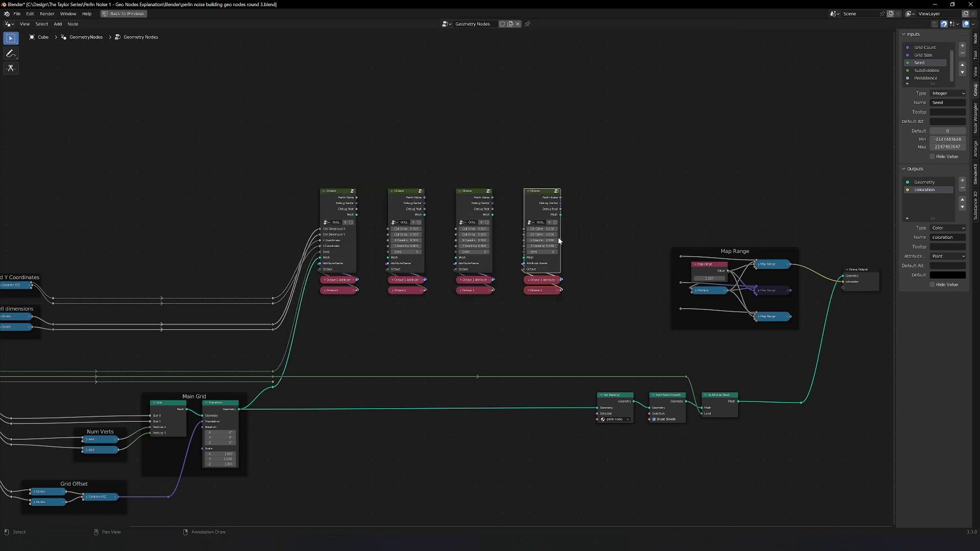
- Set the second octave's value node to 2 and relabel it Octave 2
{"action": "scroll", "coordinate": [409, 305], "scroll_direction": "up", "scroll_amount": 5}
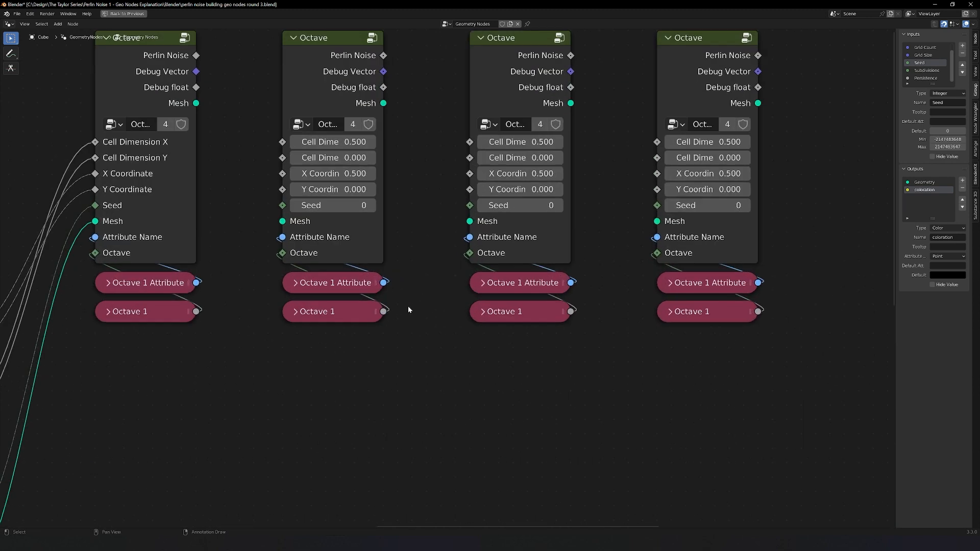
{"action": "left_click", "coordinate": [295, 311]}
{"action": "left_click", "coordinate": [329, 350]}
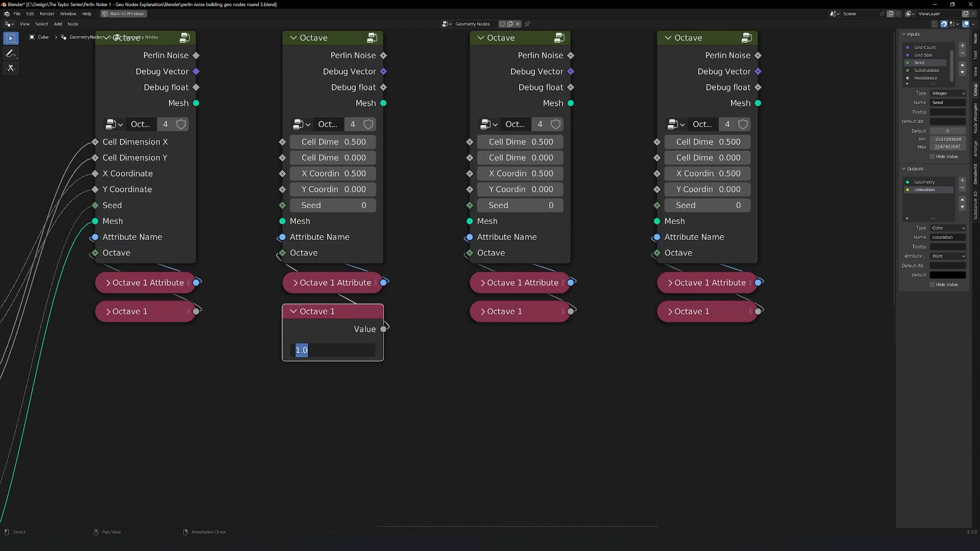
{"action": "type", "text": "2"}
{"action": "key", "text": "Return"}
{"action": "key", "text": "F2"}
{"action": "key", "text": "Return"}
{"action": "left_click", "coordinate": [293, 312]}
- Set the second octave's string to Octave 2 Attribute and give the node the same label
{"action": "left_click", "coordinate": [295, 283]}
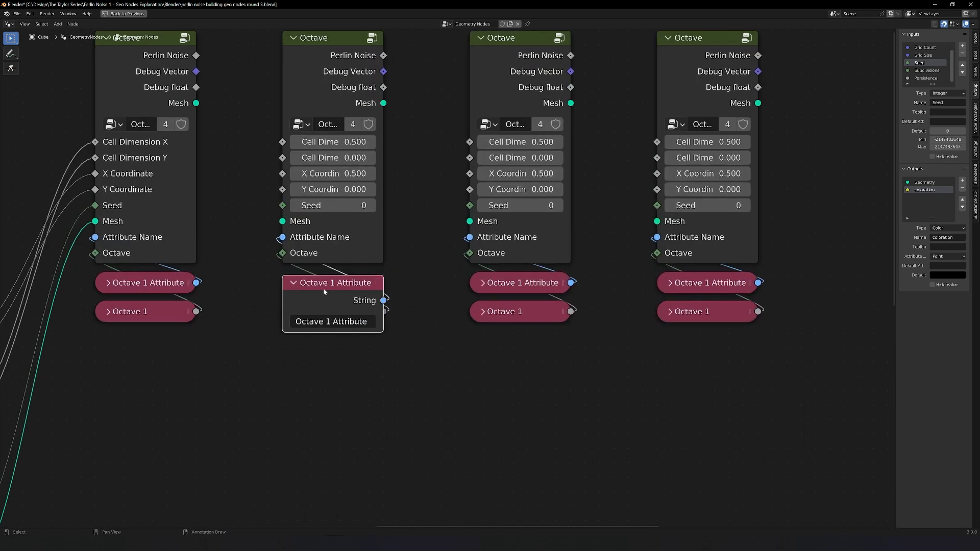
{"action": "key", "text": "F2"}
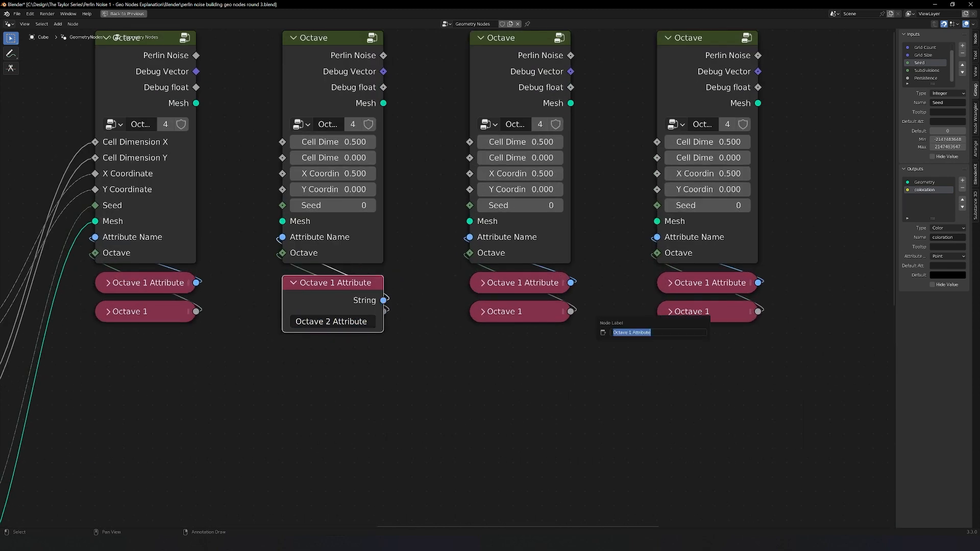
{"action": "left_click", "coordinate": [632, 332]}
{"action": "key", "text": "BackSpace"}
{"action": "type", "text": "2"}
{"action": "key", "text": "Return"}
{"action": "left_click", "coordinate": [294, 283]}
- Set the third octave's value to 3 and relabel its two input nodes Octave 3 and Octave 3 Attribute
{"action": "left_click", "coordinate": [481, 311]}
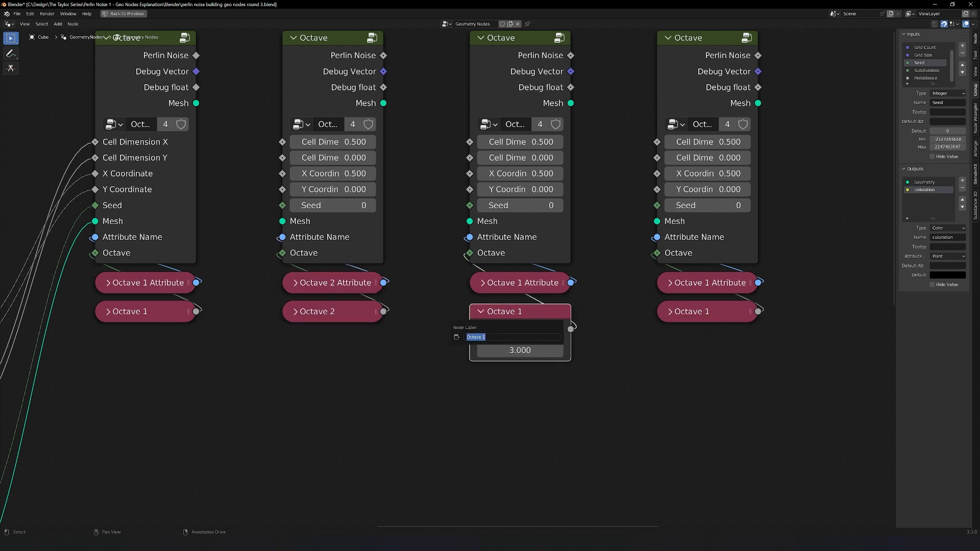
{"action": "left_click", "coordinate": [482, 311]}
{"action": "left_click", "coordinate": [482, 283]}
{"action": "key", "text": "F2"}
{"action": "double_click", "coordinate": [761, 328]}
{"action": "type", "text": "3"}
{"action": "left_click", "coordinate": [481, 283]}
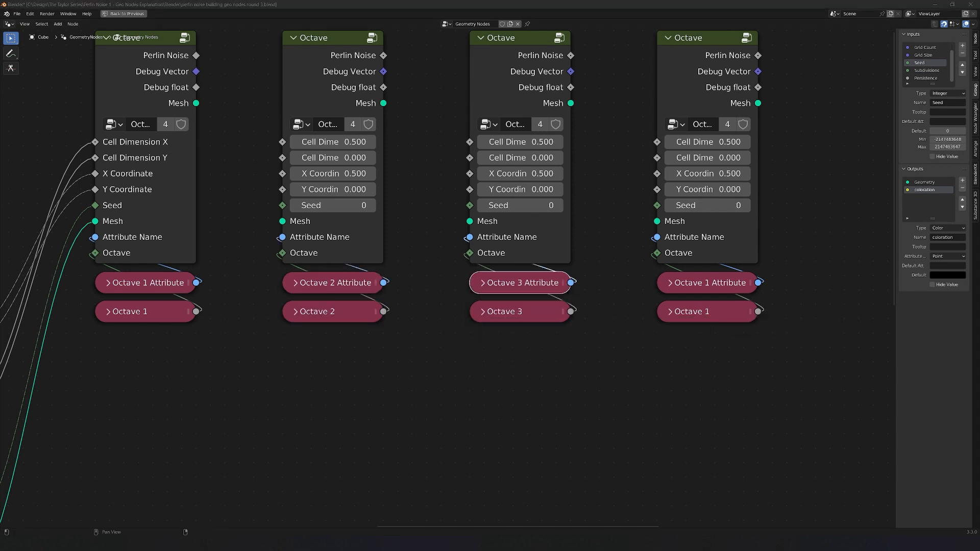
- Set the fourth octave's value node to 4 and relabel it Octave 4
{"action": "left_click", "coordinate": [670, 312]}
{"action": "left_click", "coordinate": [707, 350]}
{"action": "type", "text": "4"}
{"action": "key", "text": "Return"}
{"action": "key", "text": "F2"}
{"action": "double_click", "coordinate": [672, 320]}
{"action": "type", "text": "4"}
{"action": "key", "text": "Return"}
- Set the fourth octave's string to Octave 4 Attribute and give the node the same label
{"action": "left_click", "coordinate": [670, 283]}
{"action": "double_click", "coordinate": [701, 322]}
{"action": "type", "text": "4"}
{"action": "key", "text": "Return"}
{"action": "key", "text": "F2"}
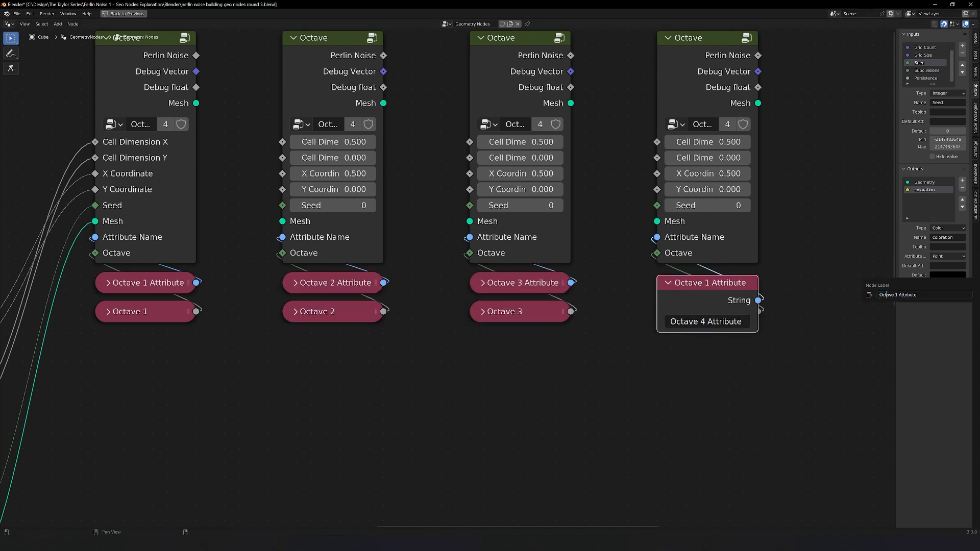
{"action": "type", "text": "4"}
- Move all four Octave nodes with their value and string nodes slightly upward
{"action": "scroll", "coordinate": [451, 464], "scroll_direction": "down", "scroll_amount": 4}
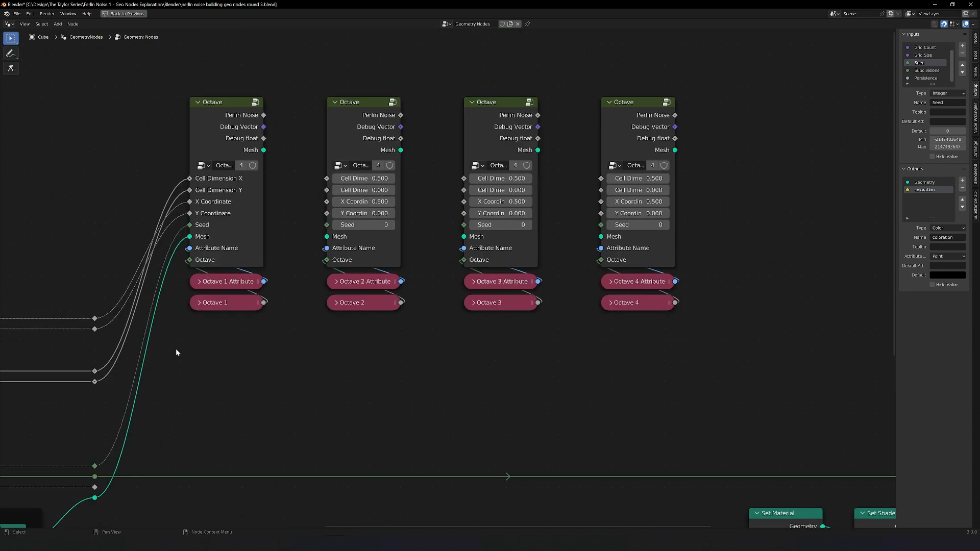
{"action": "left_click_drag", "start_coordinate": [168, 80], "coordinate": [708, 319]}
{"action": "key", "text": "g"}
{"action": "left_click", "coordinate": [707, 300]}
{"action": "scroll", "coordinate": [76, 316], "scroll_direction": "down", "scroll_amount": 2}
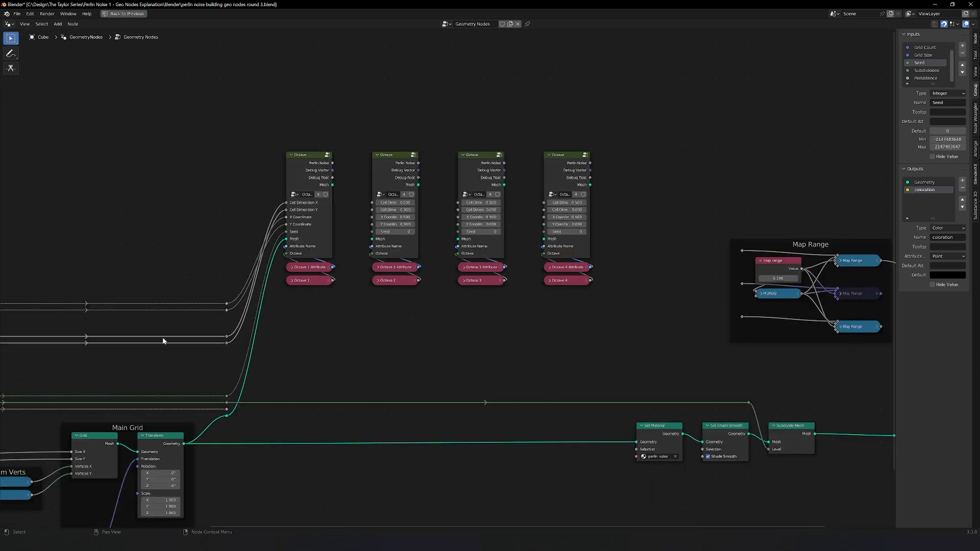
- Duplicate the four coordinate and cell dimension reroutes three times along the octaves and link the copies in rows
{"action": "scroll", "coordinate": [249, 352], "scroll_direction": "up", "scroll_amount": 2}
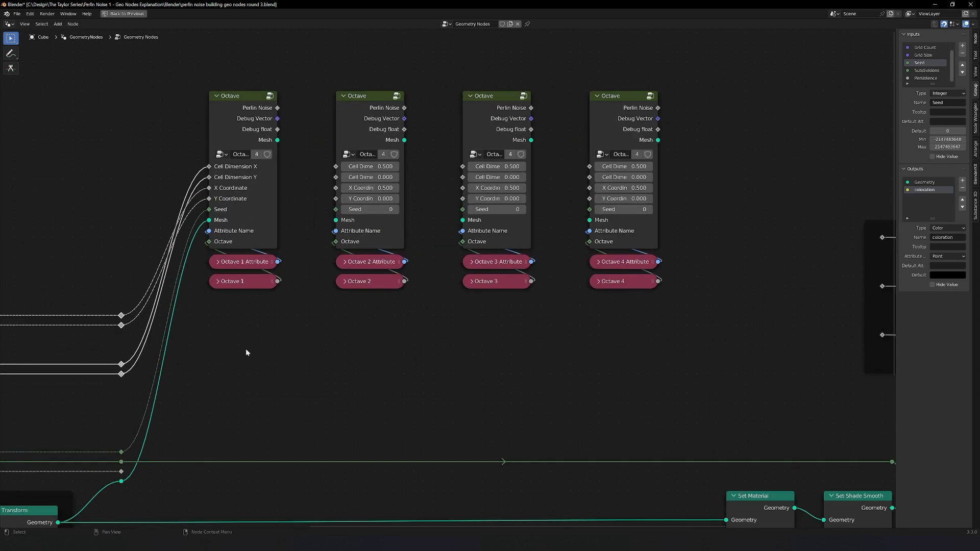
{"action": "key", "text": "shift+d"}
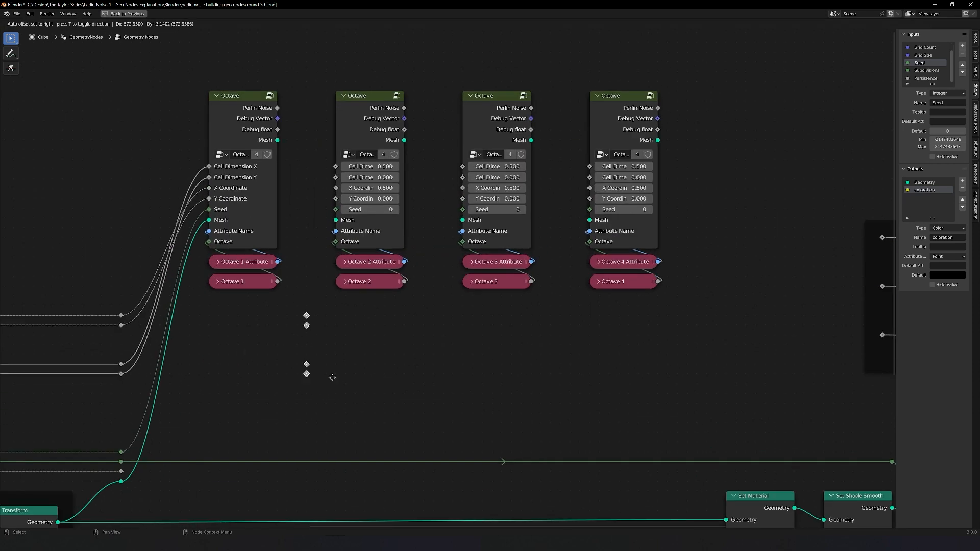
{"action": "left_click", "coordinate": [332, 377]}
{"action": "key", "text": "shift+d"}
{"action": "left_click", "coordinate": [556, 369]}
{"action": "key", "text": "shift+d"}
{"action": "left_click", "coordinate": [683, 368]}
{"action": "right_click_drag", "start_coordinate": [123, 315], "coordinate": [306, 325], "text": "alt"}
{"action": "right_click_drag", "start_coordinate": [123, 364], "coordinate": [306, 364], "text": "alt"}
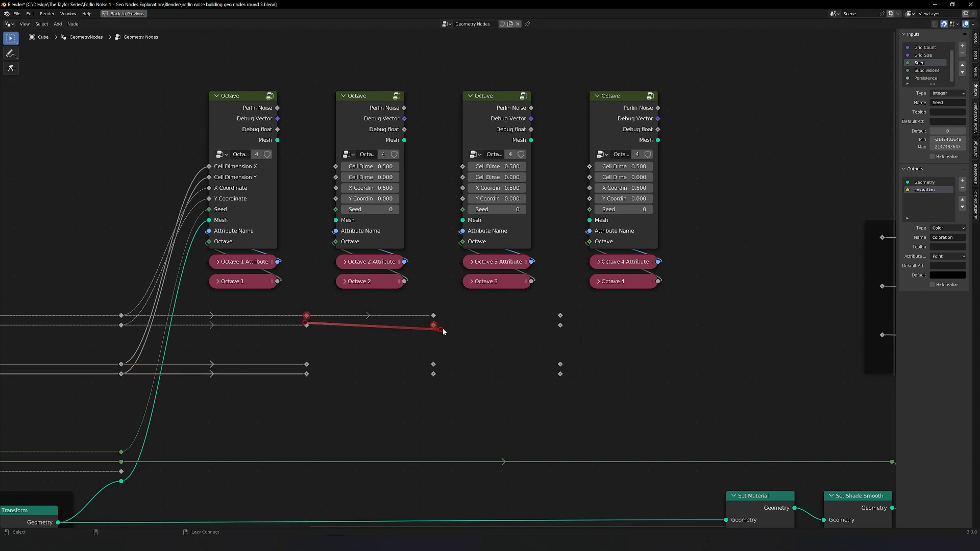
- Connect the upper reroute pairs to the X Coordinate and Y Coordinate inputs of the second, third and fourth Octave nodes
{"action": "left_click_drag", "start_coordinate": [306, 316], "coordinate": [335, 188]}
{"action": "left_click_drag", "start_coordinate": [434, 315], "coordinate": [463, 188]}
{"action": "left_click_drag", "start_coordinate": [560, 316], "coordinate": [590, 188]}
{"action": "left_click_drag", "start_coordinate": [306, 325], "coordinate": [335, 199]}
{"action": "left_click_drag", "start_coordinate": [434, 325], "coordinate": [463, 198]}
{"action": "left_click_drag", "start_coordinate": [560, 325], "coordinate": [589, 198]}
- Connect the lower reroute pairs to the Cell Dimension X and Cell Dimension Y inputs of the three duplicated Octave nodes
{"action": "left_click_drag", "start_coordinate": [306, 363], "coordinate": [335, 166]}
{"action": "left_click_drag", "start_coordinate": [306, 373], "coordinate": [336, 177]}
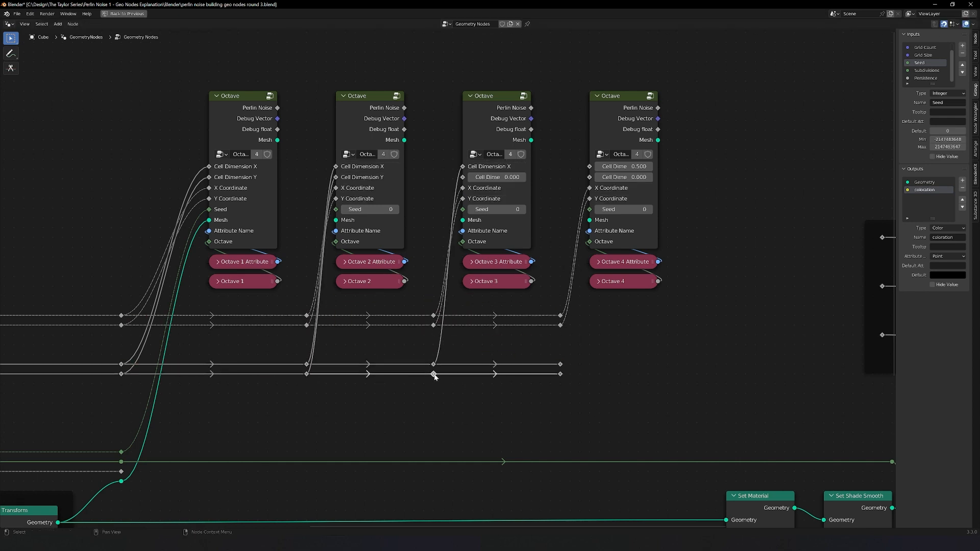
{"action": "key", "text": "Escape"}
- Move the three duplicated reroute columns closer to the original reroute column and deselect them
{"action": "left_click_drag", "start_coordinate": [599, 308], "coordinate": [251, 401]}
{"action": "key", "text": "g"}
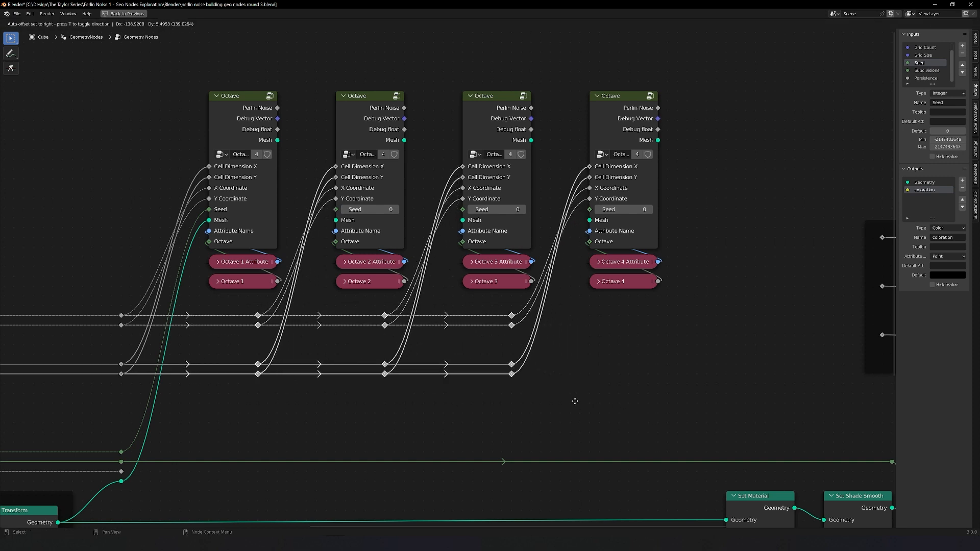
{"action": "left_click", "coordinate": [575, 401]}
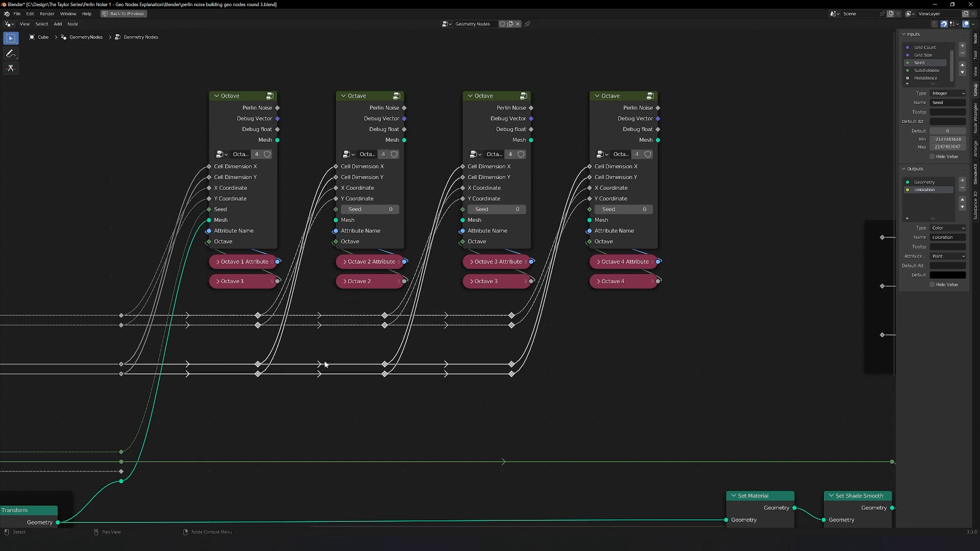
{"action": "left_click", "coordinate": [94, 346]}
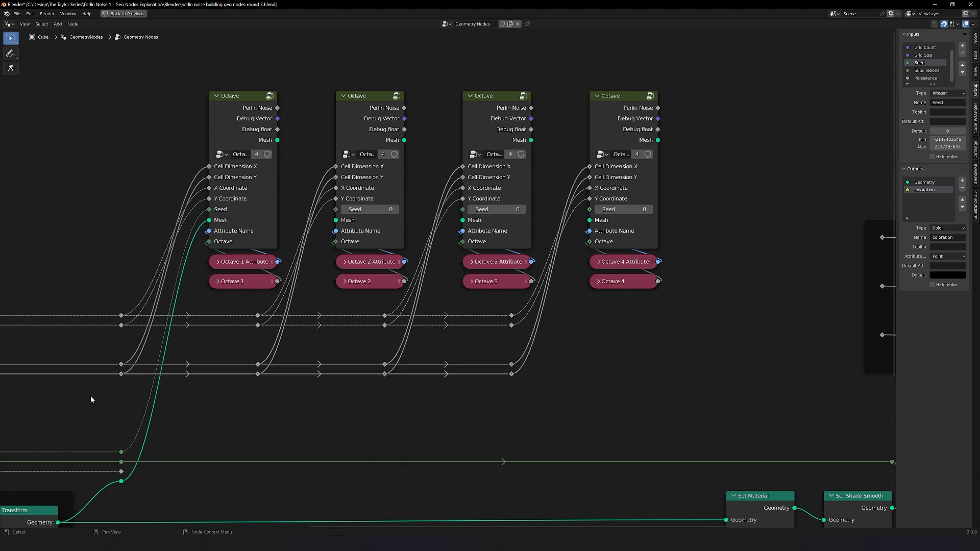
{"action": "middle_click_drag", "start_coordinate": [90, 396], "coordinate": [136, 399]}
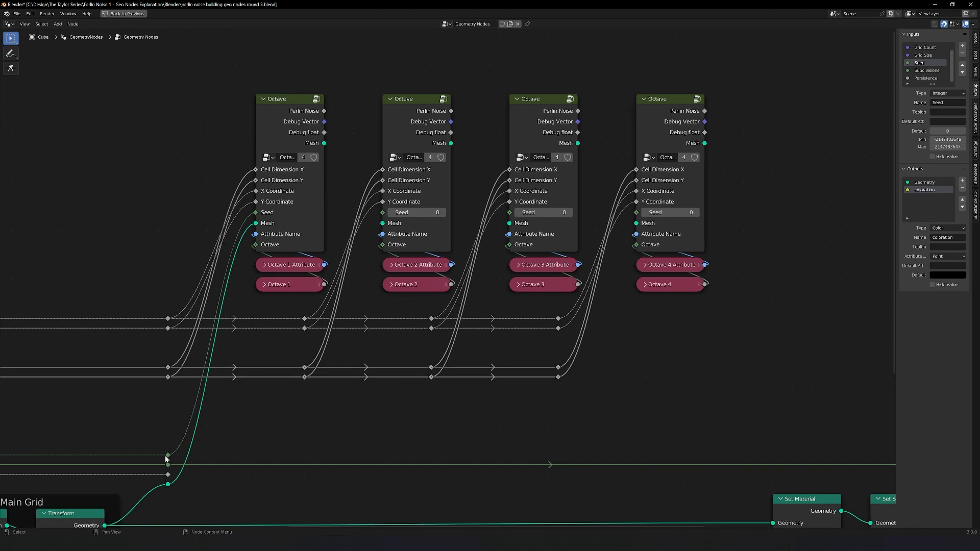
- Duplicate the seed reroute three times along the octaves, link the row, and connect the copies to the other three Octave nodes' Seed inputs
{"action": "left_click", "coordinate": [167, 455]}
{"action": "key", "text": "shift+d"}
{"action": "left_click", "coordinate": [302, 456]}
{"action": "key", "text": "shift+d"}
{"action": "left_click", "coordinate": [430, 456]}
{"action": "key", "text": "shift+d"}
{"action": "left_click", "coordinate": [555, 456]}
{"action": "left_click_drag", "start_coordinate": [304, 455], "coordinate": [382, 212]}
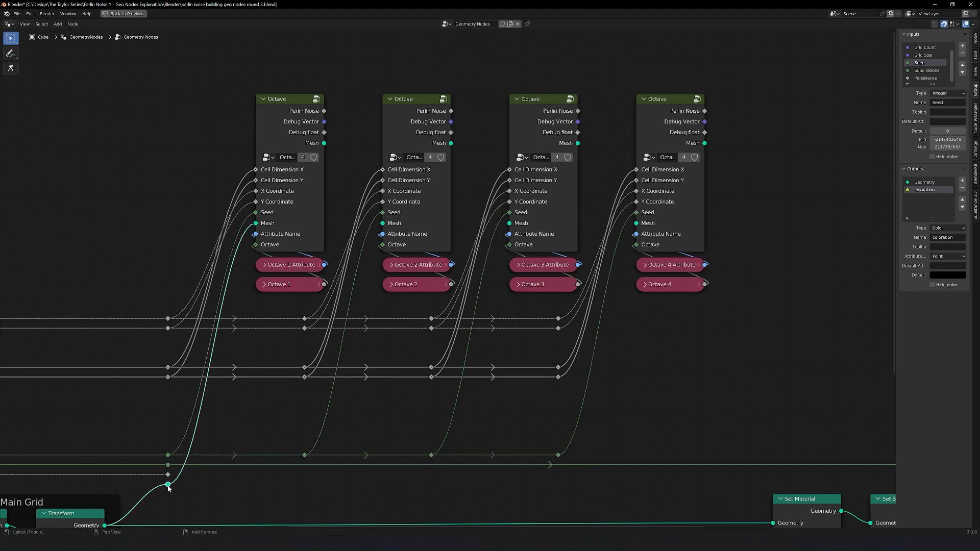
- Duplicate the mesh reroute three times, link the copies in a row, and connect them to the other three Octave nodes' Mesh inputs
{"action": "key", "text": "shift+d"}
{"action": "left_click", "coordinate": [304, 486]}
{"action": "key", "text": "shift+d"}
{"action": "left_click", "coordinate": [431, 485]}
{"action": "key", "text": "shift+d"}
{"action": "left_click", "coordinate": [558, 485]}
{"action": "left_click_drag", "start_coordinate": [168, 484], "coordinate": [304, 484]}
{"action": "left_click_drag", "start_coordinate": [304, 484], "coordinate": [431, 484]}
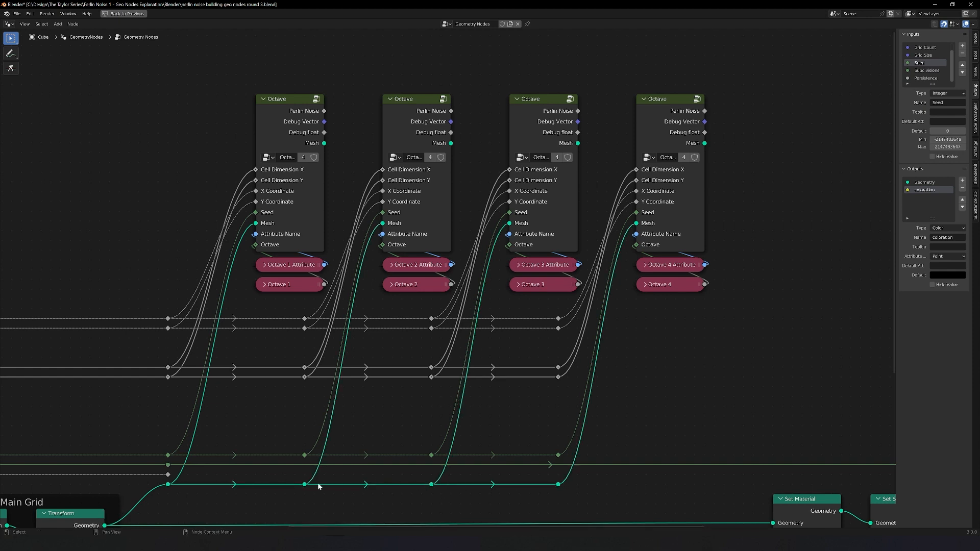
{"action": "left_click", "coordinate": [435, 218]}
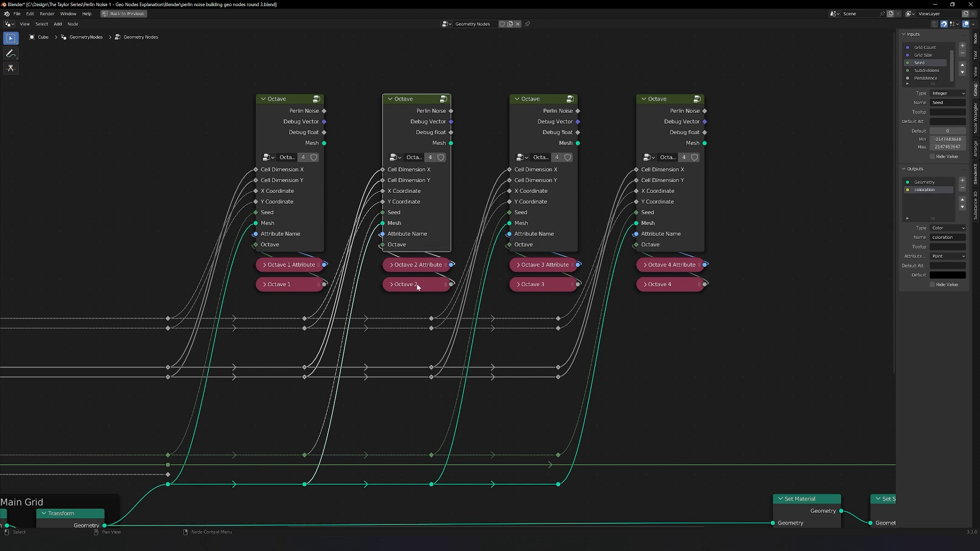
- Route the first Octave's Perlin Noise output to a reroute above it and duplicate reroutes into columns along the octaves
{"action": "middle_click_drag", "start_coordinate": [479, 134], "coordinate": [347, 285]}
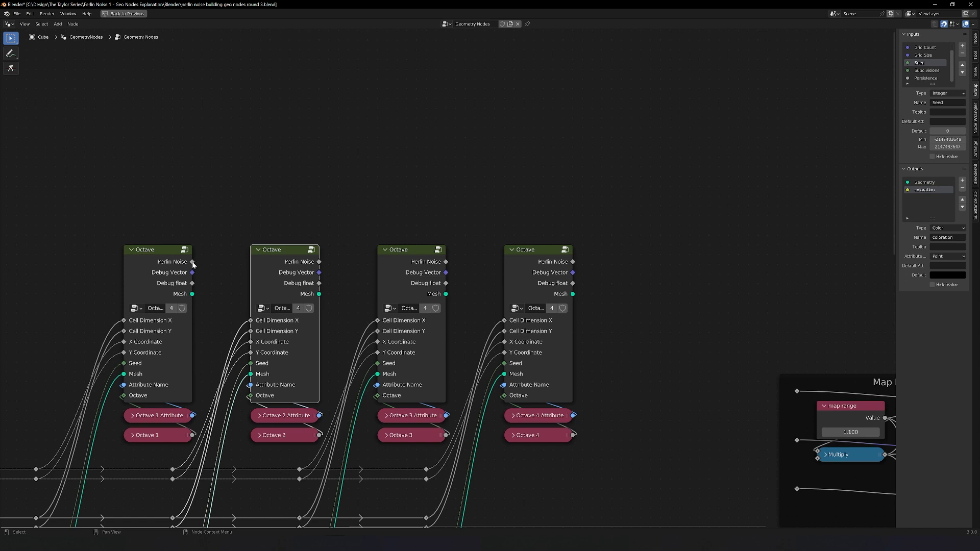
{"action": "left_click_drag", "start_coordinate": [192, 261], "coordinate": [218, 215]}
{"action": "left_click", "coordinate": [246, 157]}
{"action": "key", "text": "shift+d"}
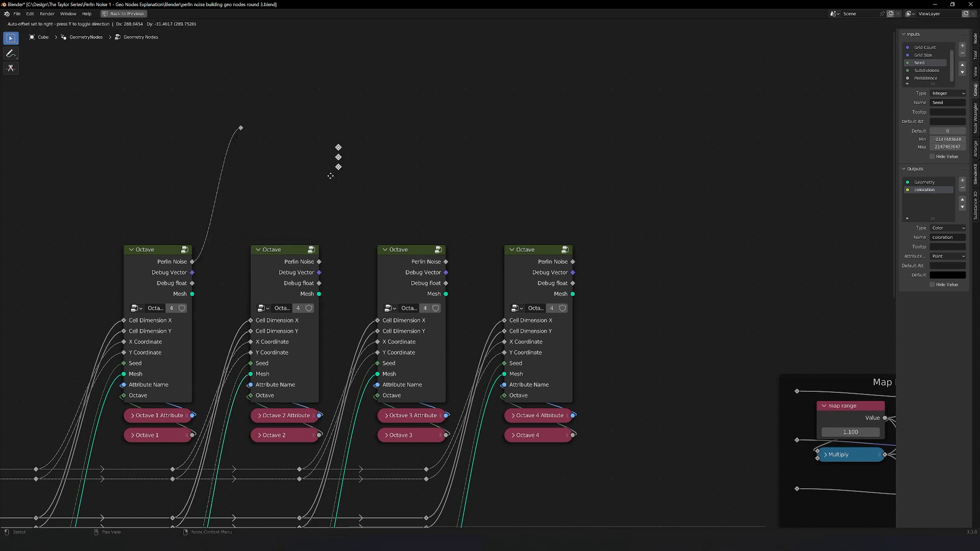
{"action": "left_click", "coordinate": [623, 175]}
{"action": "key", "text": "shift+d"}
{"action": "left_click", "coordinate": [493, 147]}
{"action": "key", "text": "g"}
{"action": "left_click", "coordinate": [257, 191]}
- Duplicate three-reroute groups above the Octave nodes for the remaining outputs and align the reroute columns
{"action": "left_click_drag", "start_coordinate": [238, 171], "coordinate": [247, 148]}
{"action": "key", "text": "shift+d"}
{"action": "left_click", "coordinate": [646, 204]}
{"action": "key", "text": "shift+d"}
{"action": "left_click", "coordinate": [451, 226]}
{"action": "key", "text": "shift+d"}
{"action": "left_click", "coordinate": [327, 214]}
{"action": "key", "text": "f"}
{"action": "key", "text": "g"}
{"action": "left_click", "coordinate": [431, 166]}
- Connect the Perlin Noise outputs of the second, third and fourth Octave nodes through separate reroute rows to the end column
{"action": "left_click_drag", "start_coordinate": [319, 261], "coordinate": [358, 147]}
{"action": "left_click_drag", "start_coordinate": [358, 147], "coordinate": [631, 148]}
{"action": "left_click_drag", "start_coordinate": [445, 261], "coordinate": [631, 158]}
{"action": "left_click_drag", "start_coordinate": [572, 261], "coordinate": [631, 167]}
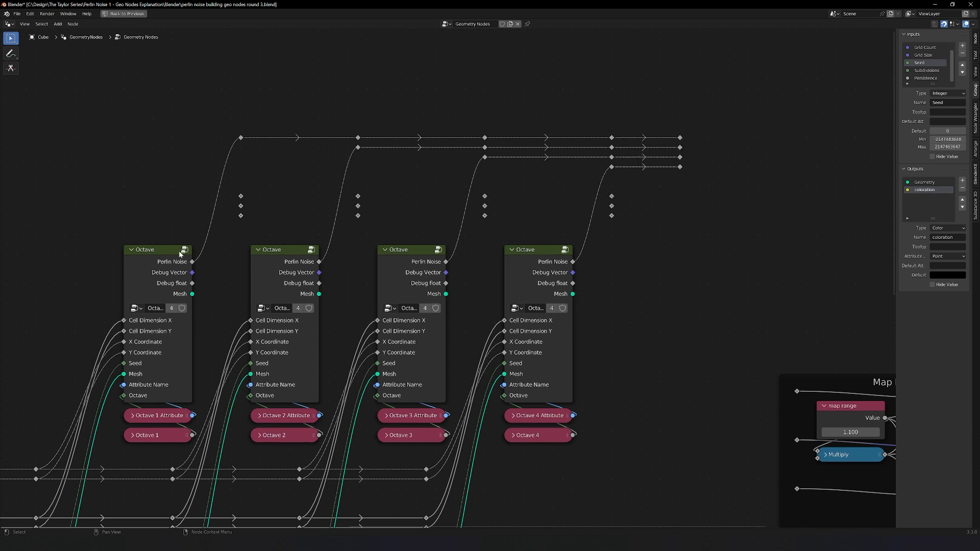
- Route the first Octave's Debug Vector, Debug float and Mesh outputs through the three lower reroute rows to the end column
{"action": "left_click_drag", "start_coordinate": [192, 273], "coordinate": [241, 196]}
{"action": "left_click_drag", "start_coordinate": [192, 283], "coordinate": [241, 215]}
{"action": "right_click_drag", "start_coordinate": [240, 196], "coordinate": [357, 196], "text": "alt"}
{"action": "right_click_drag", "start_coordinate": [241, 206], "coordinate": [358, 206], "text": "alt"}
{"action": "right_click_drag", "start_coordinate": [241, 215], "coordinate": [457, 215], "text": "alt"}
{"action": "right_click_drag", "start_coordinate": [399, 206], "coordinate": [458, 207], "text": "alt"}
{"action": "right_click_drag", "start_coordinate": [400, 196], "coordinate": [458, 197], "text": "alt"}
{"action": "right_click_drag", "start_coordinate": [510, 196], "coordinate": [595, 198], "text": "alt"}
{"action": "right_click_drag", "start_coordinate": [516, 207], "coordinate": [592, 206], "text": "alt"}
{"action": "right_click_drag", "start_coordinate": [525, 214], "coordinate": [587, 212], "text": "alt"}
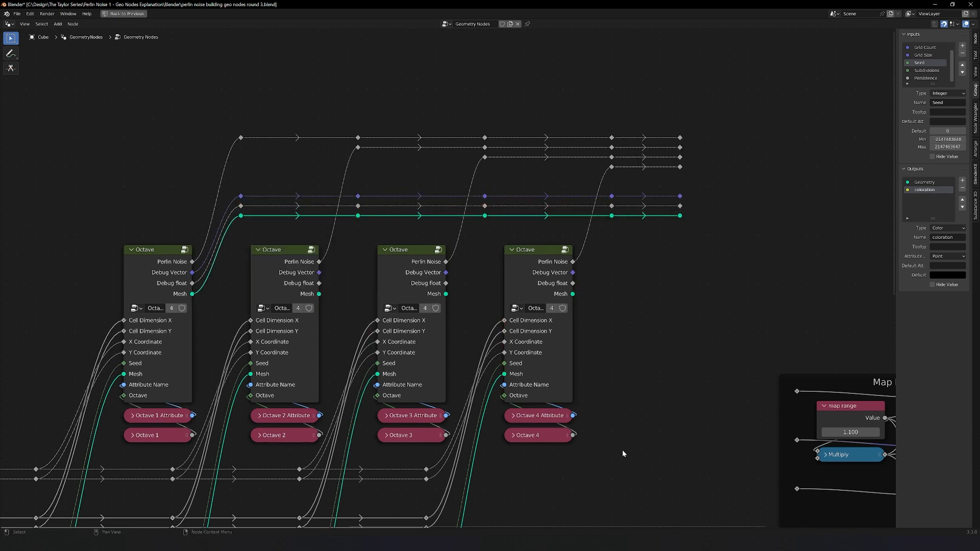
- Frame the four Octave nodes with their attribute and octave number nodes and label the frame Octaves
{"action": "left_click_drag", "start_coordinate": [606, 452], "coordinate": [86, 237]}
{"action": "key", "text": "ctrl+j"}
{"action": "key", "text": "F2"}
{"action": "type", "text": "Octaves"}
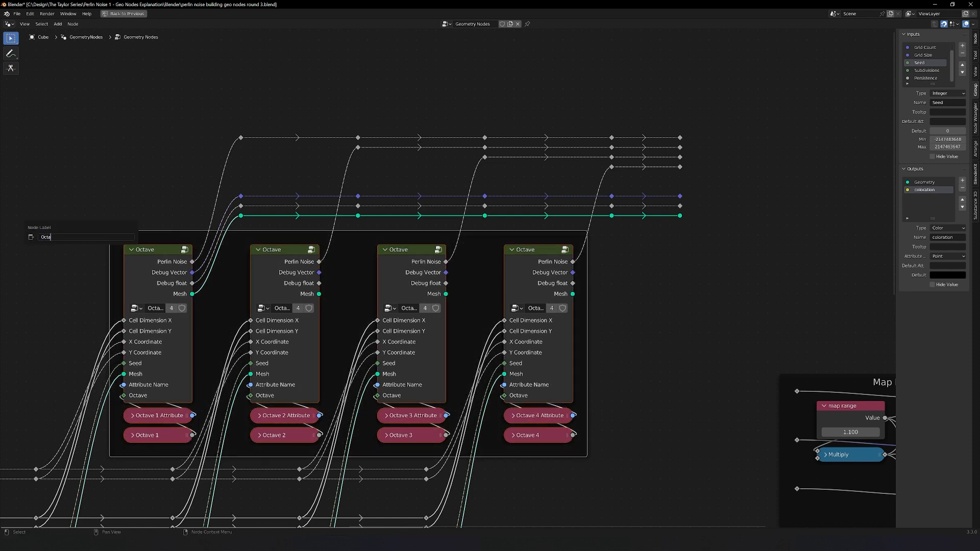
{"action": "key", "text": "Return"}
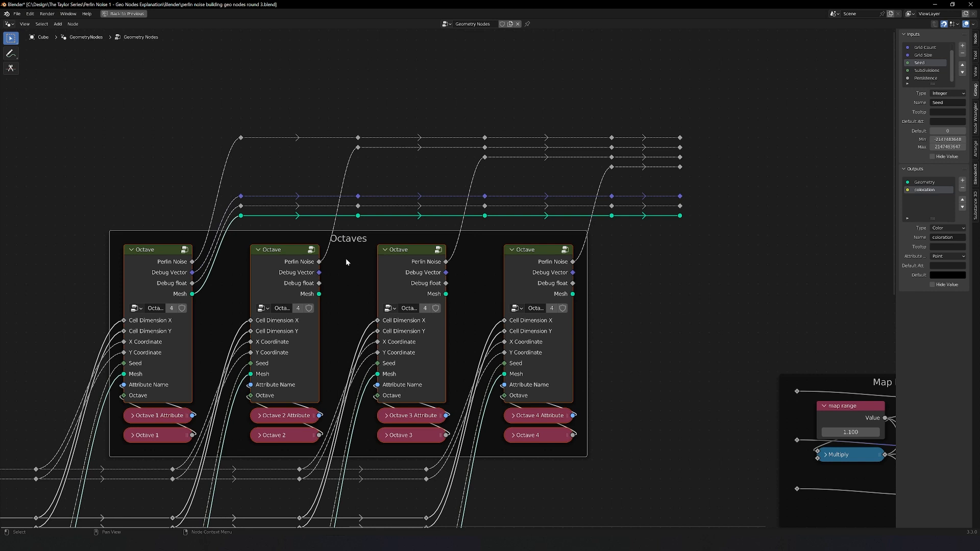
{"action": "key", "text": "F2"}
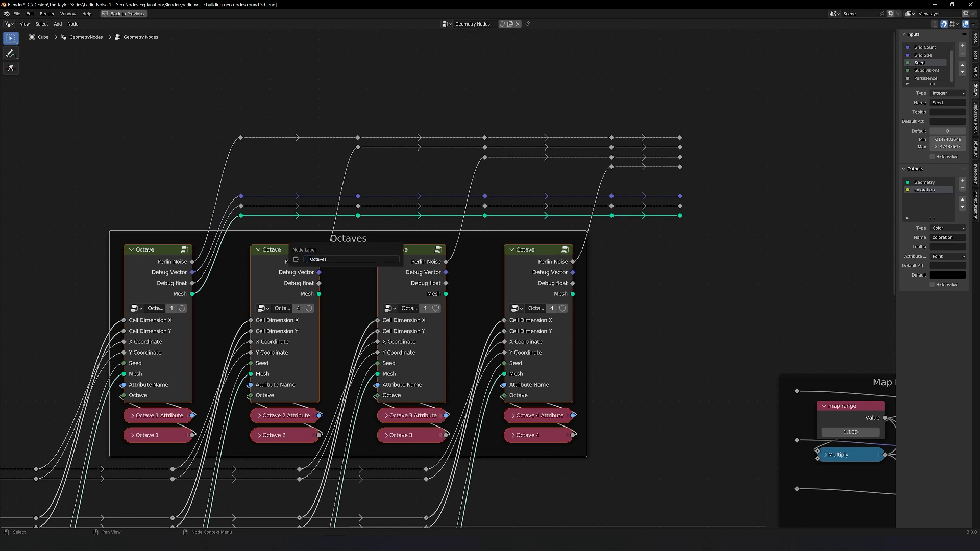
{"action": "key", "text": "Return"}
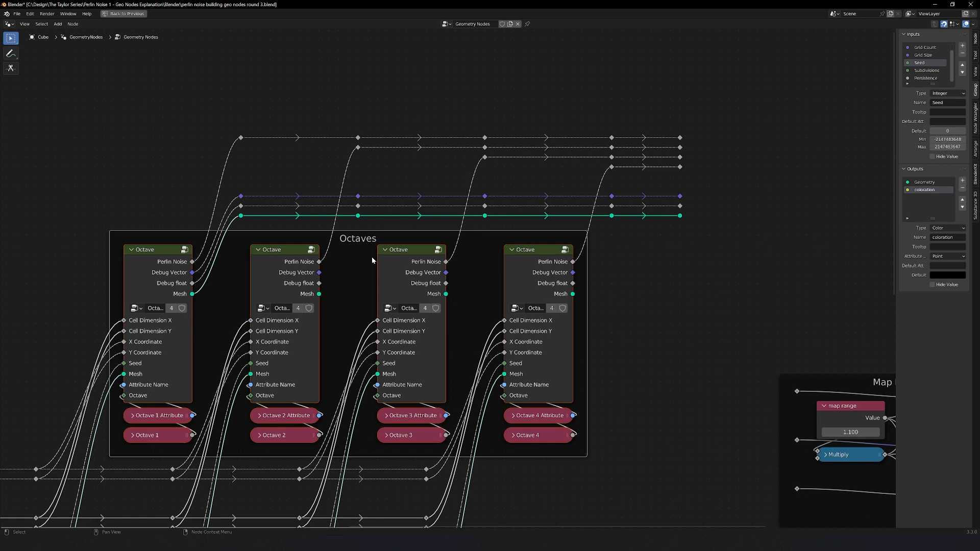
- Frame the end reroutes as Debug and Octaves, and move the Perlin noise reroutes up to separate the two frames
{"action": "left_click_drag", "start_coordinate": [702, 186], "coordinate": [674, 230]}
{"action": "key", "text": "ctrl+j"}
{"action": "type", "text": "Debug"}
{"action": "key", "text": "ctrl+j"}
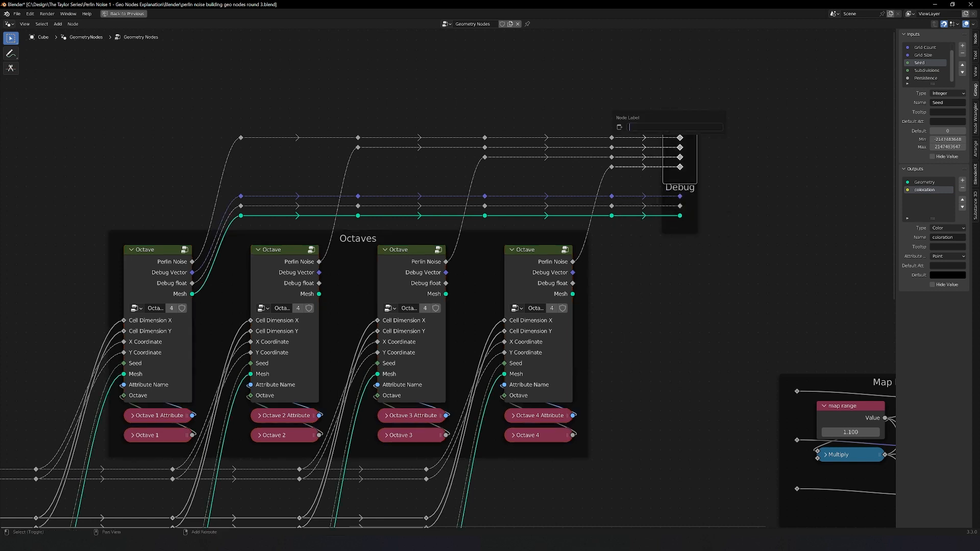
{"action": "type", "text": "Octaves"}
{"action": "left_click_drag", "start_coordinate": [630, 177], "coordinate": [215, 104]}
{"action": "key", "text": "g"}
{"action": "scroll", "coordinate": [510, 327], "scroll_direction": "down", "scroll_amount": 2}
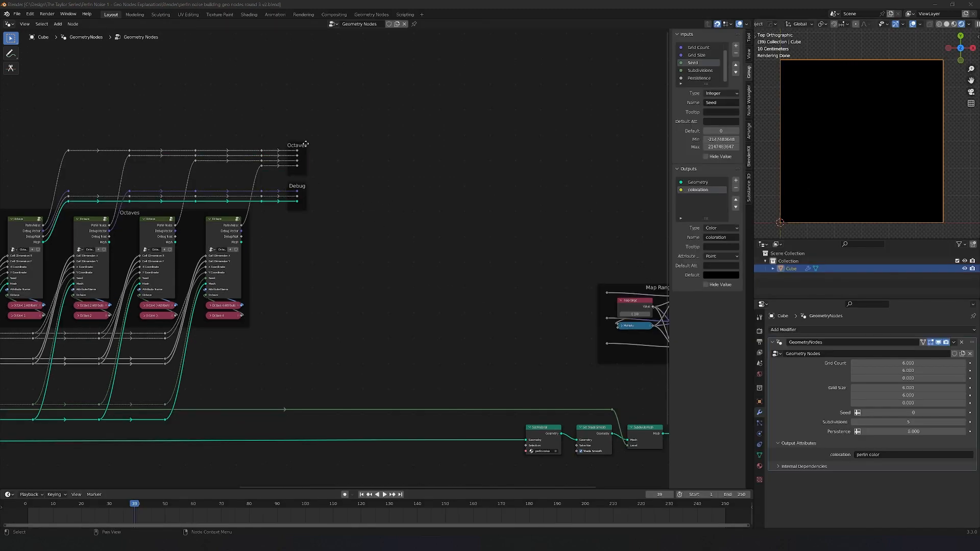
- Preview the individual octaves by linking their Perlin noise reroutes one after another to the Map Range frame's first reroute
{"action": "left_click_drag", "start_coordinate": [298, 155], "coordinate": [481, 318]}
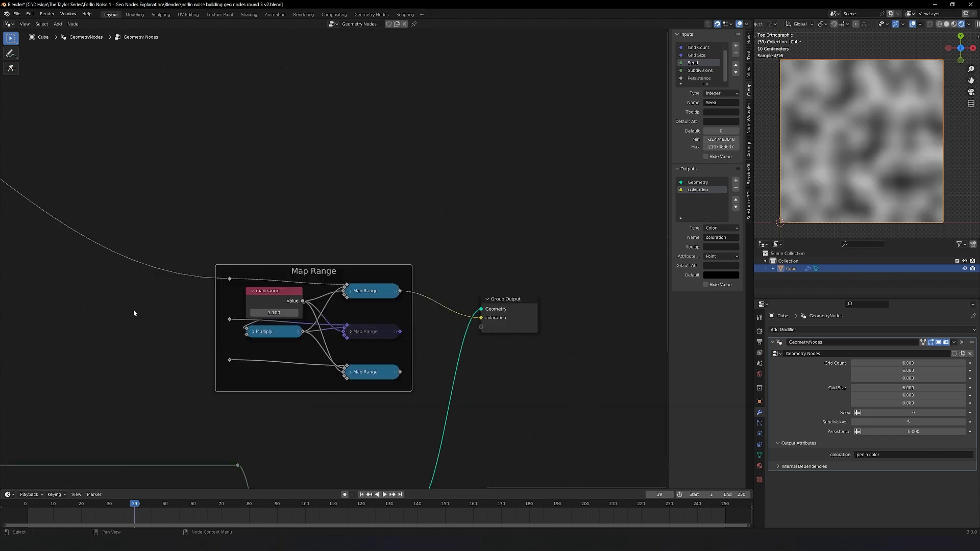
{"action": "scroll", "coordinate": [92, 283], "scroll_direction": "down", "scroll_amount": 7}
{"action": "left_click_drag", "start_coordinate": [245, 172], "coordinate": [531, 300]}
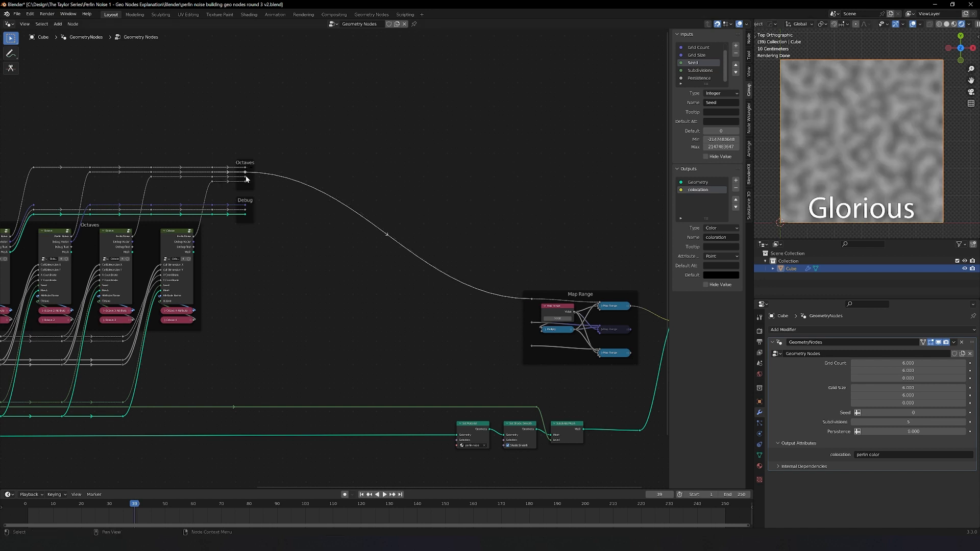
{"action": "left_click_drag", "start_coordinate": [245, 177], "coordinate": [531, 299]}
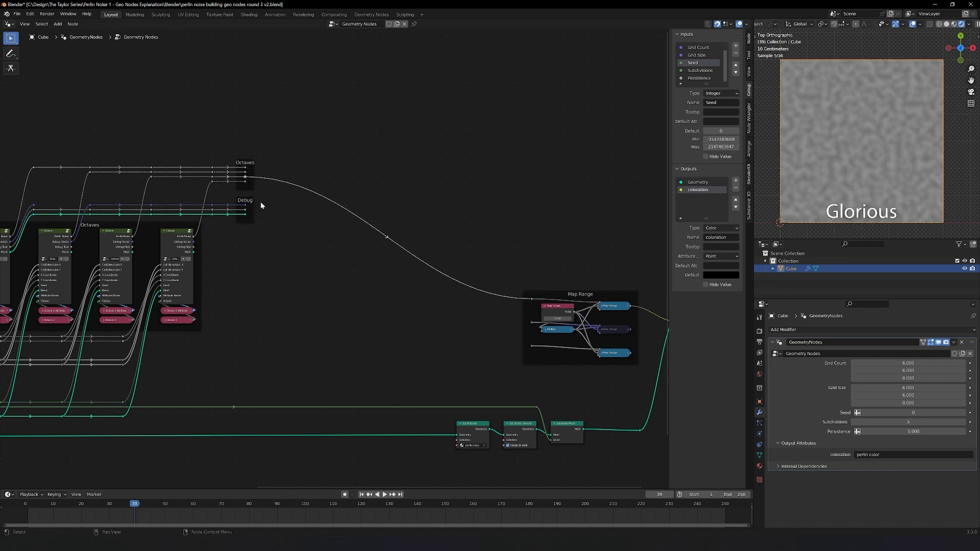
{"action": "left_click_drag", "start_coordinate": [245, 182], "coordinate": [531, 299]}
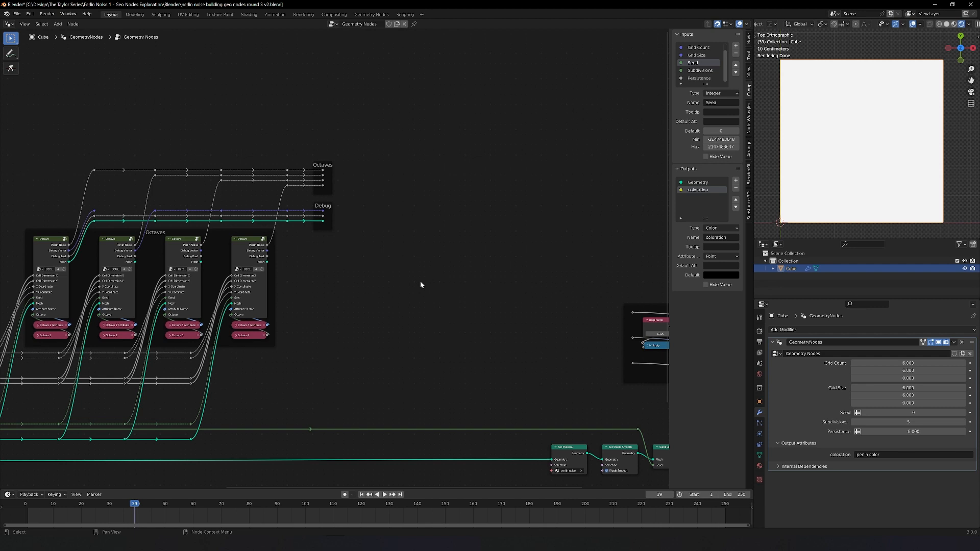
- Add an Add math node beyond the Octaves frame, turn it into a node group, and spread out the nodes inside
{"action": "scroll", "coordinate": [426, 277], "scroll_direction": "up", "scroll_amount": 1}
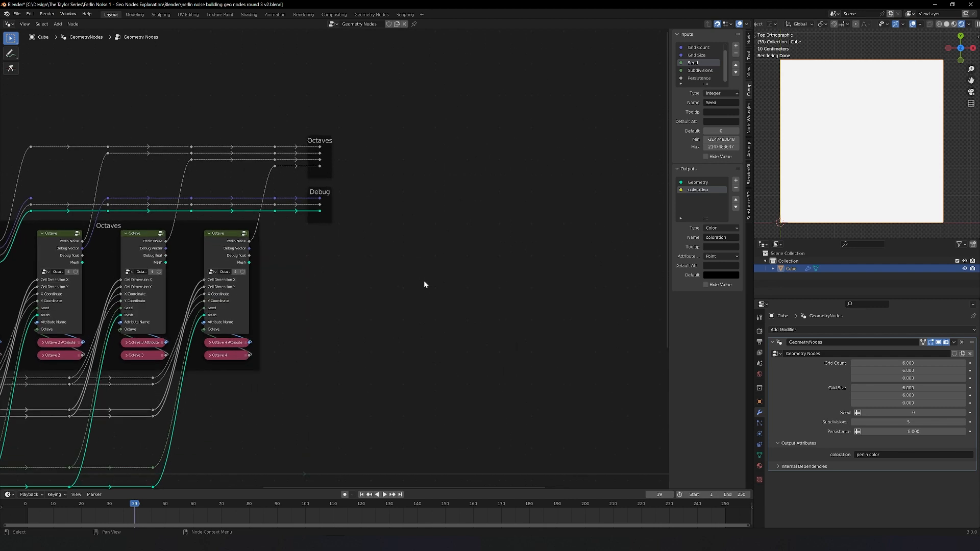
{"action": "key", "text": "shift+a"}
{"action": "type", "text": "add"}
{"action": "key", "text": "Return"}
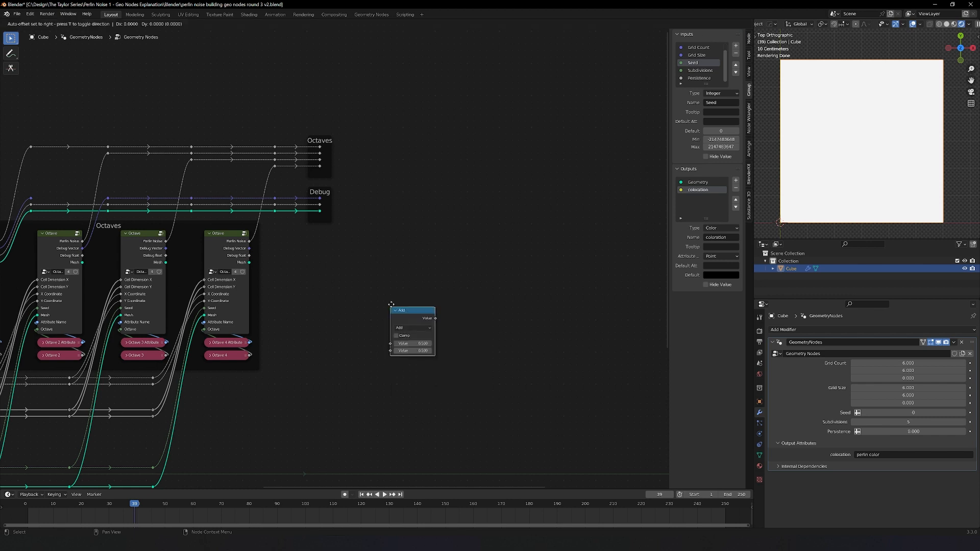
{"action": "left_click", "coordinate": [467, 259]}
{"action": "middle_click_drag", "start_coordinate": [446, 266], "coordinate": [365, 252]}
{"action": "key", "text": "ctrl+g"}
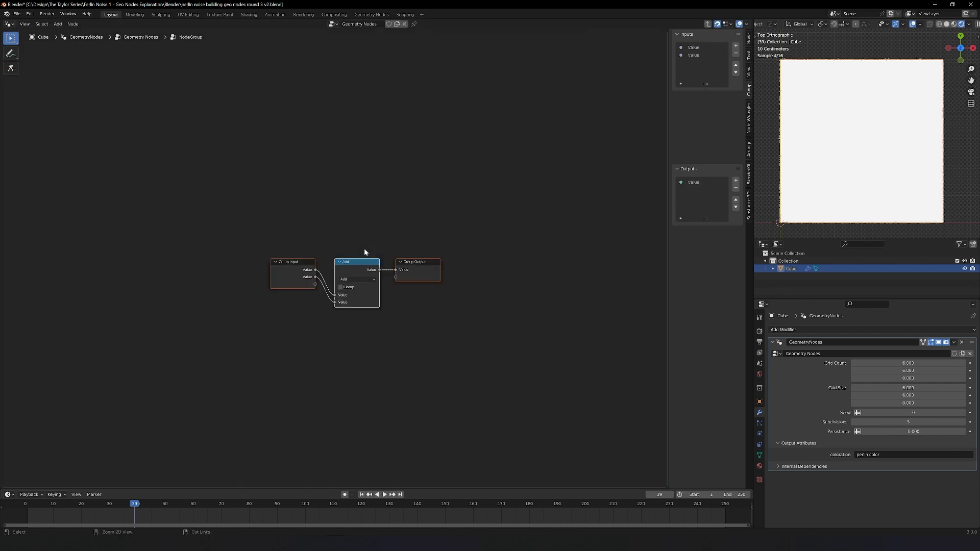
{"action": "key", "text": "s"}
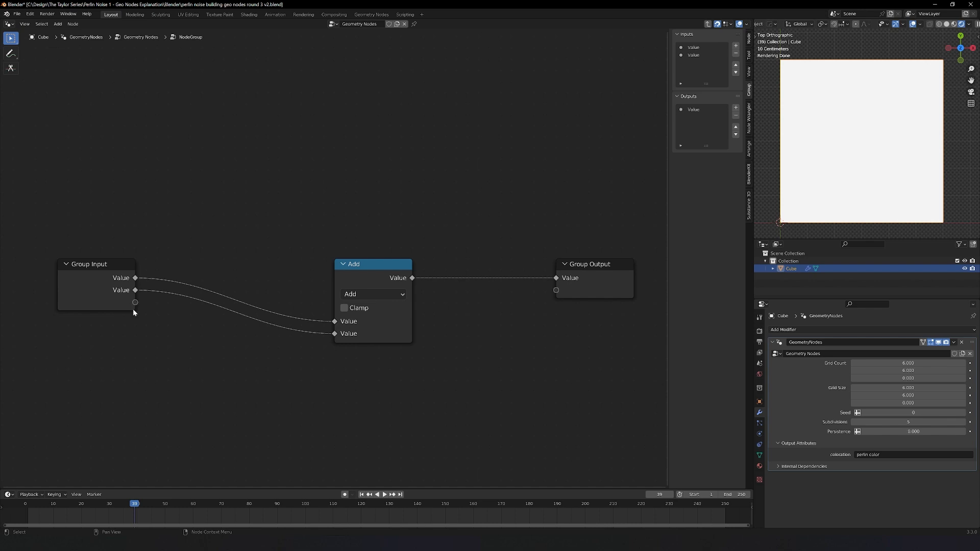
- Add two inputs to the new node group and name the first of them Persistence
{"action": "left_click", "coordinate": [734, 46]}
{"action": "left_click", "coordinate": [734, 46]}
{"action": "left_click", "coordinate": [700, 62]}
{"action": "left_click", "coordinate": [727, 103]}
{"action": "type", "text": "Persistence"}
{"action": "key", "text": "Return"}
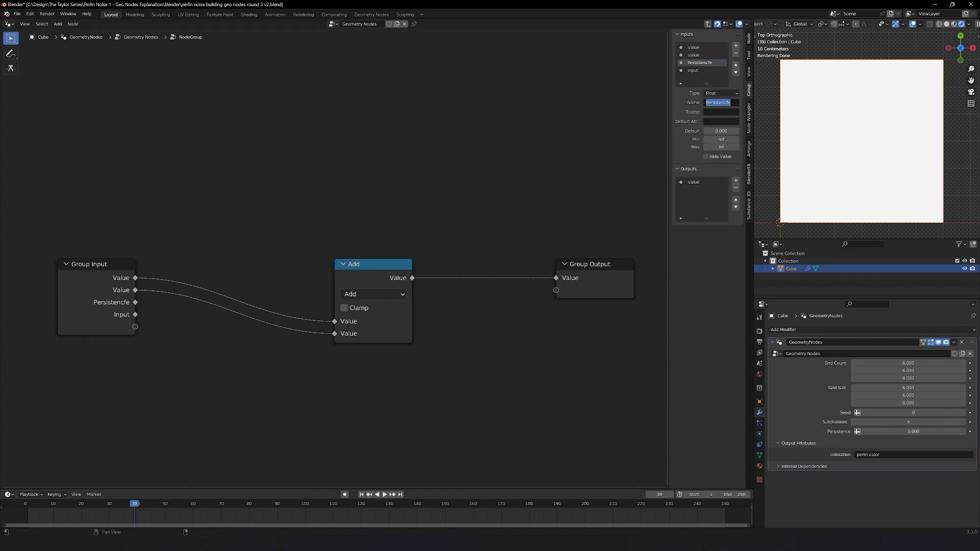
- Rename the group's last input as Octave and set its type to Integer
{"action": "left_click", "coordinate": [699, 70]}
{"action": "left_click", "coordinate": [719, 103]}
{"action": "type", "text": "Octave"}
{"action": "key", "text": "Return"}
{"action": "left_click", "coordinate": [721, 93]}
{"action": "left_click", "coordinate": [717, 117]}
- Reposition the Add node, duplicate it as a Power node, and connect Persistence to the Power node's Base
{"action": "left_click_drag", "start_coordinate": [373, 264], "coordinate": [429, 241]}
{"action": "left_click", "coordinate": [165, 336]}
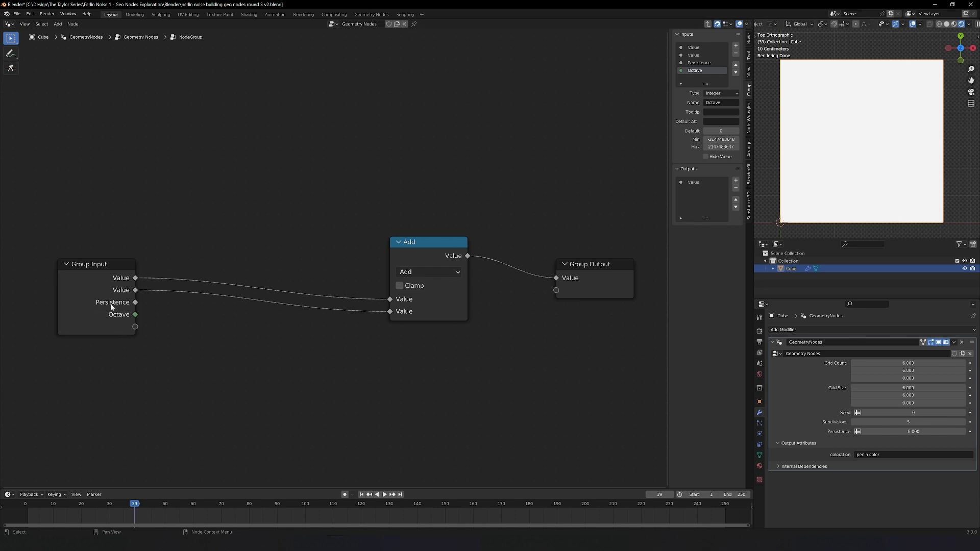
{"action": "mouse_move", "coordinate": [128, 304]}
{"action": "left_click", "coordinate": [426, 242]}
{"action": "key", "text": "shift+d"}
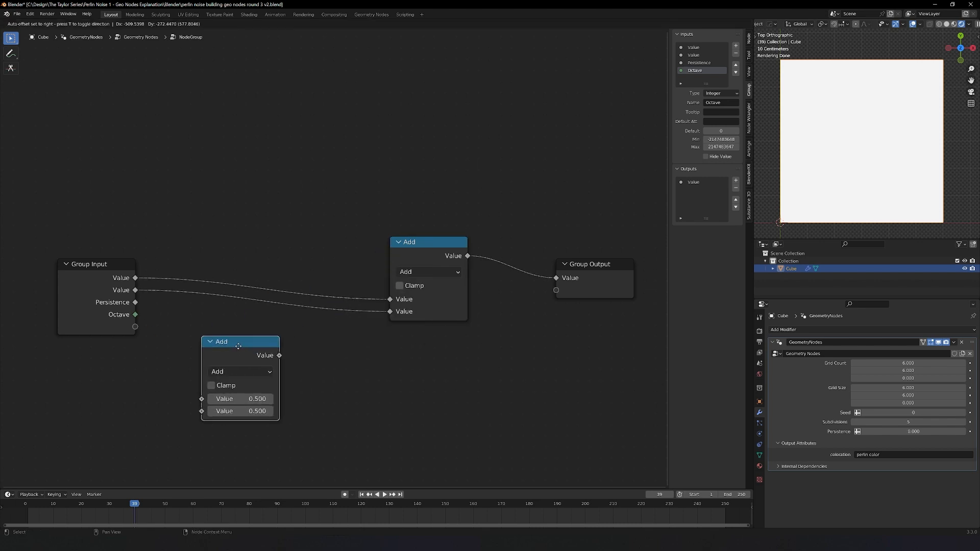
{"action": "left_click", "coordinate": [234, 374]}
{"action": "left_click", "coordinate": [234, 373]}
{"action": "left_click", "coordinate": [262, 320]}
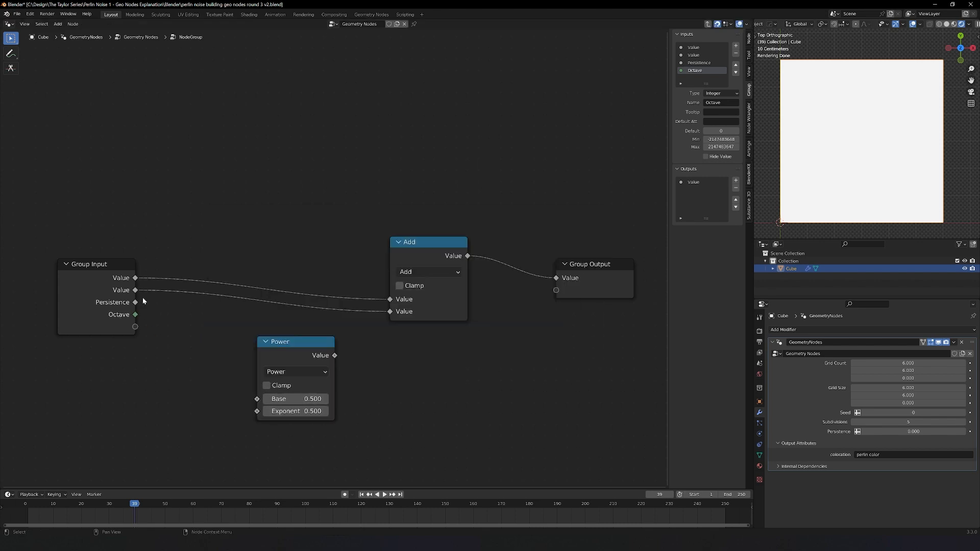
{"action": "left_click_drag", "start_coordinate": [135, 303], "coordinate": [257, 399]}
{"action": "key", "text": "g"}
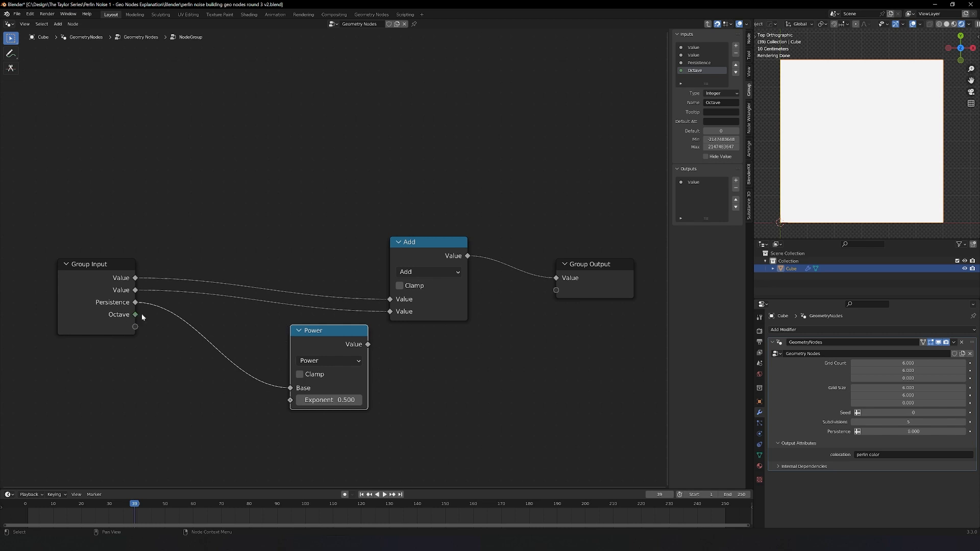
- Duplicate the Add node below the Group Input, change the copy to Subtract, and set its second value to 1.000
{"action": "left_click", "coordinate": [427, 245]}
{"action": "key", "text": "shift+d"}
{"action": "left_click", "coordinate": [142, 411]}
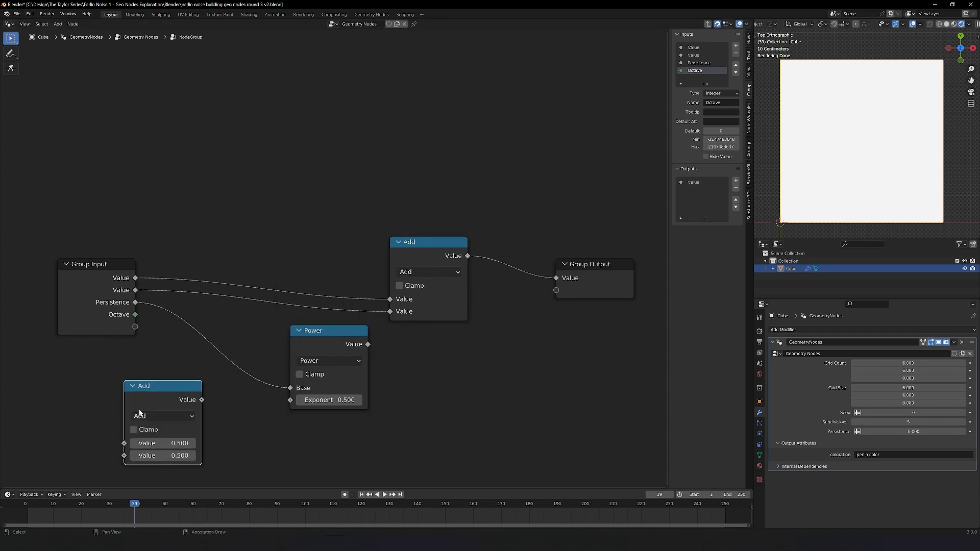
{"action": "left_click", "coordinate": [143, 415]}
{"action": "left_click", "coordinate": [153, 287]}
{"action": "left_click_drag", "start_coordinate": [153, 455], "coordinate": [157, 460]}
{"action": "left_click_drag", "start_coordinate": [160, 385], "coordinate": [204, 397]}
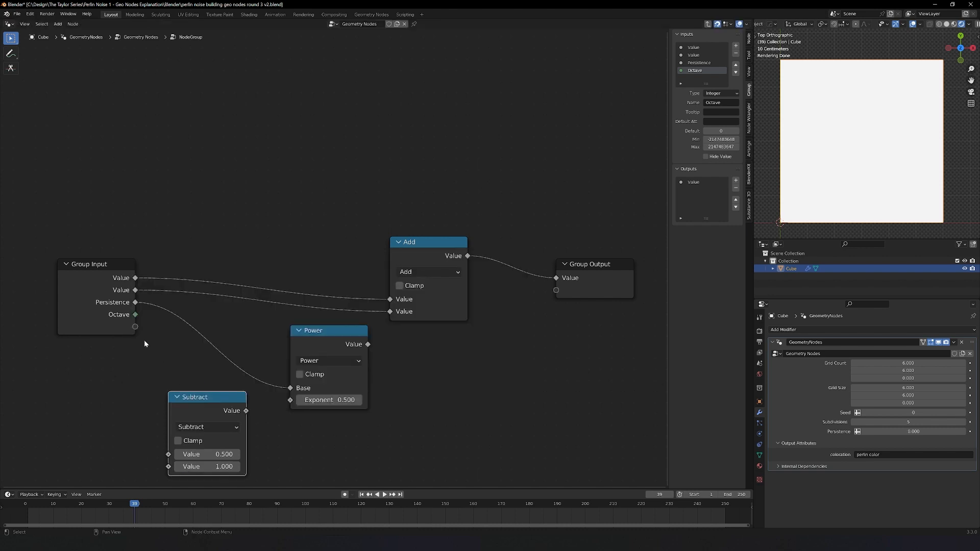
- Link Octave through the Subtract node to the Power node's Exponent, and add a reroute to the Persistence link
{"action": "left_click_drag", "start_coordinate": [136, 314], "coordinate": [290, 401]}
{"action": "left_click_drag", "start_coordinate": [214, 401], "coordinate": [214, 381]}
{"action": "right_click_drag", "start_coordinate": [216, 356], "coordinate": [278, 333], "text": "shift"}
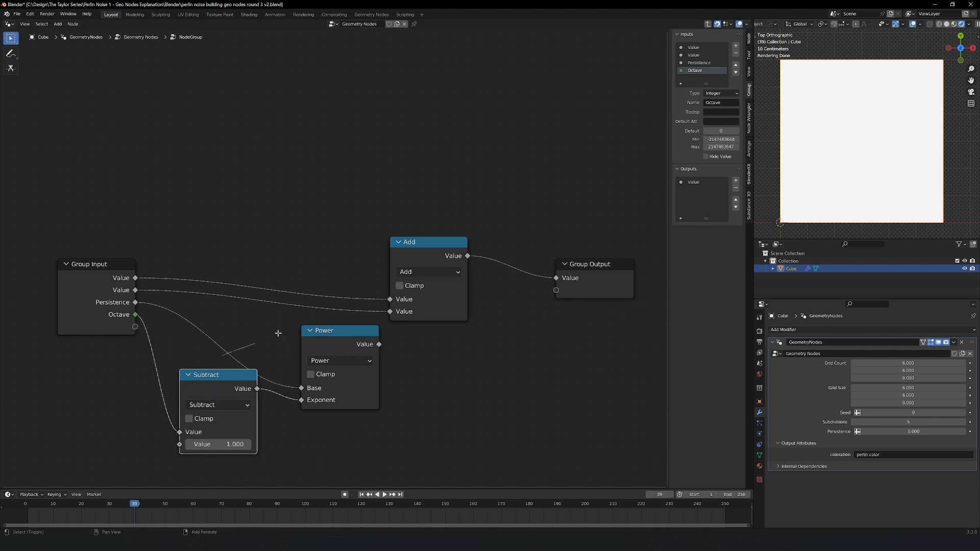
{"action": "key", "text": "g"}
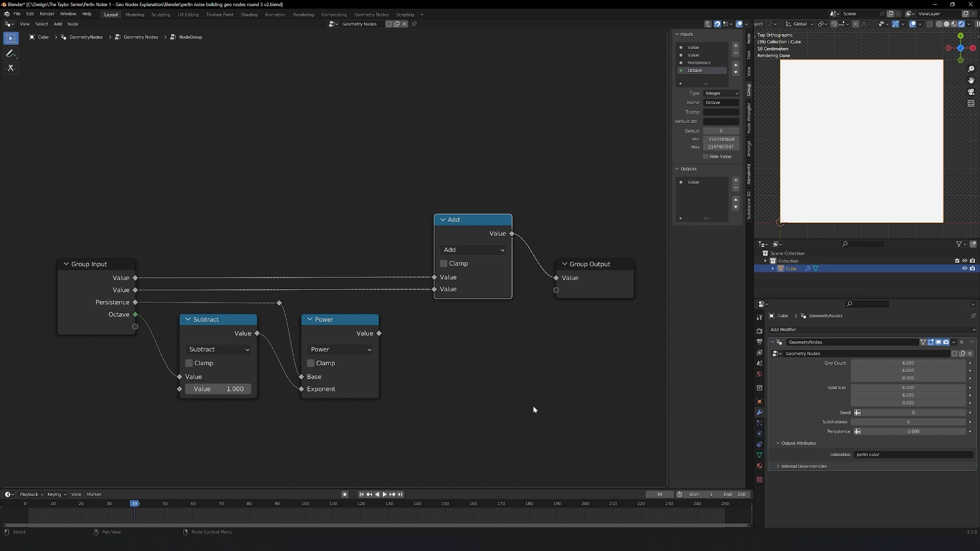
- Move the Add and Group Output nodes farther from the Power node to make room between them
{"action": "middle_click_drag", "start_coordinate": [525, 402], "coordinate": [313, 348]}
{"action": "left_click_drag", "start_coordinate": [219, 146], "coordinate": [357, 247]}
{"action": "key", "text": "g"}
{"action": "left_click", "coordinate": [477, 286]}
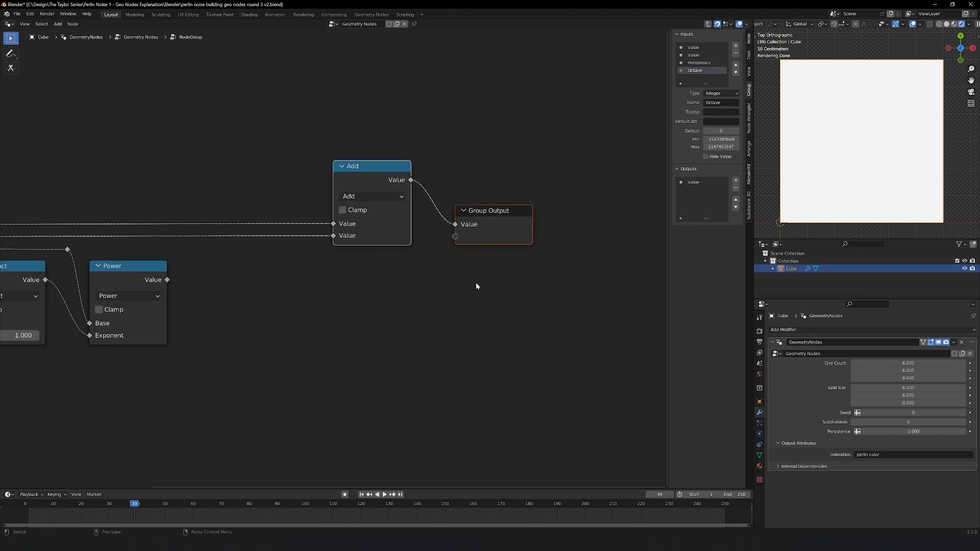
{"action": "left_click", "coordinate": [477, 287]}
- Duplicate the Power node, change the copy to Multiply, and align it beside the Power node
{"action": "left_click", "coordinate": [142, 275]}
{"action": "key", "text": "shift+d"}
{"action": "left_click", "coordinate": [276, 286]}
{"action": "left_click", "coordinate": [261, 306]}
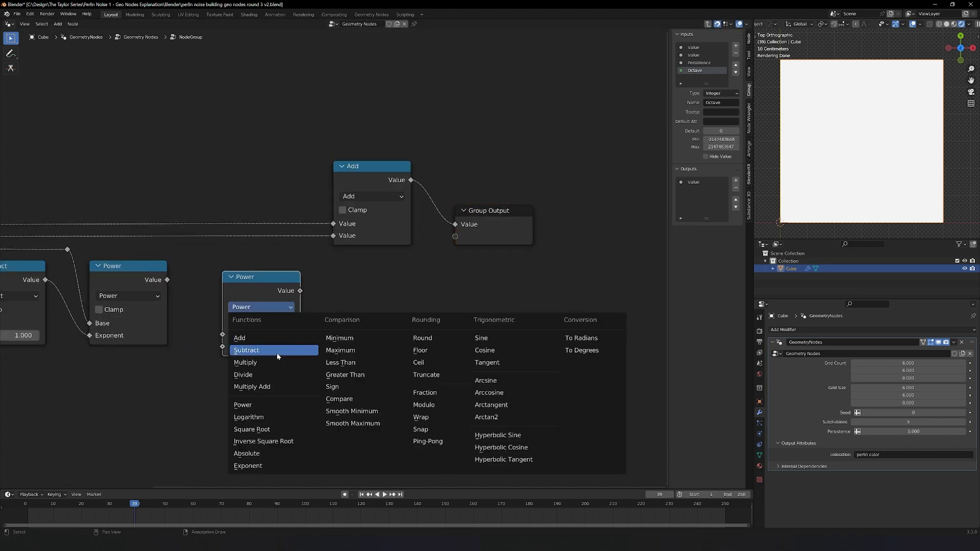
{"action": "left_click", "coordinate": [271, 362]}
{"action": "left_click_drag", "start_coordinate": [266, 276], "coordinate": [255, 266]}
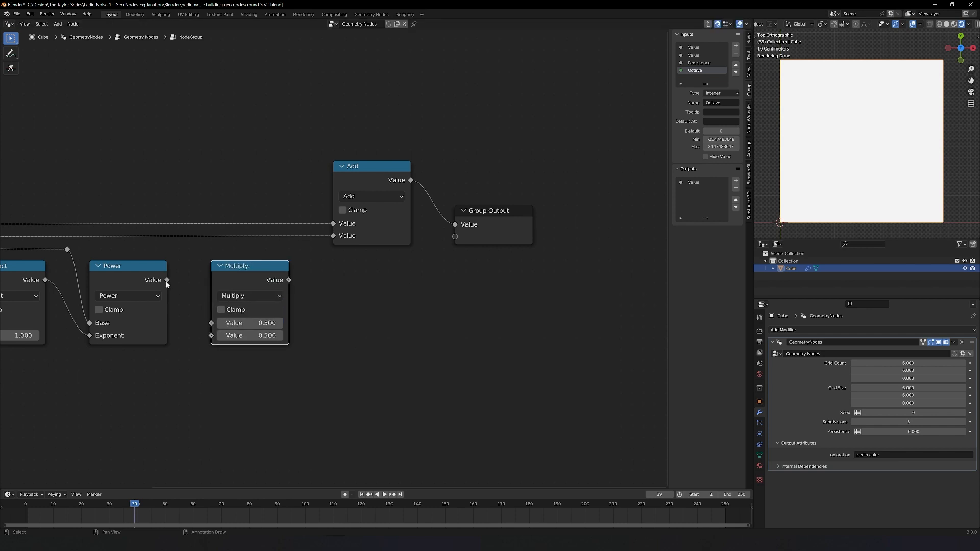
- Feed the second group input Value and the Power result into Multiply, and connect Multiply to the Add node's second value
{"action": "left_click_drag", "start_coordinate": [167, 280], "coordinate": [212, 335]}
{"action": "left_click_drag", "start_coordinate": [279, 250], "coordinate": [307, 337]}
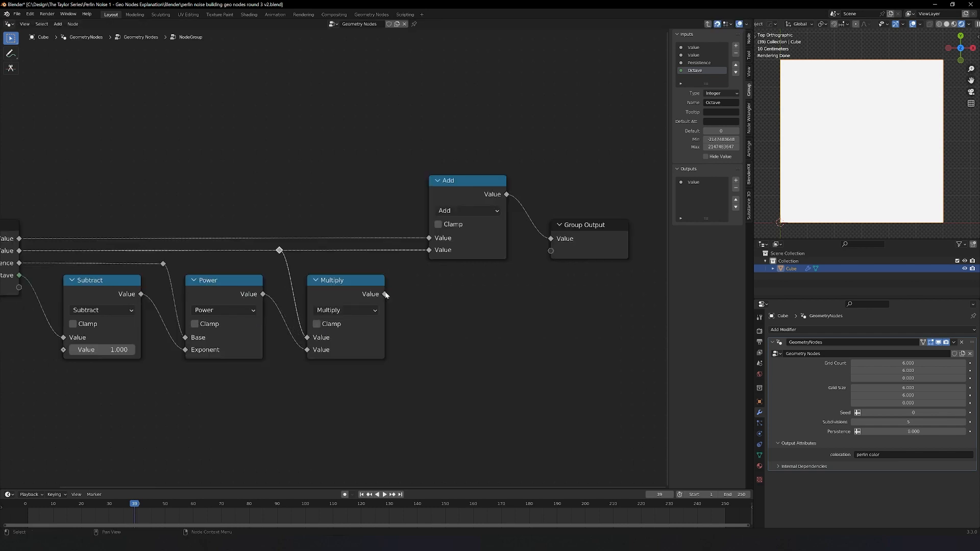
{"action": "left_click_drag", "start_coordinate": [385, 294], "coordinate": [428, 250]}
{"action": "scroll", "coordinate": [306, 286], "scroll_direction": "down", "scroll_amount": 1}
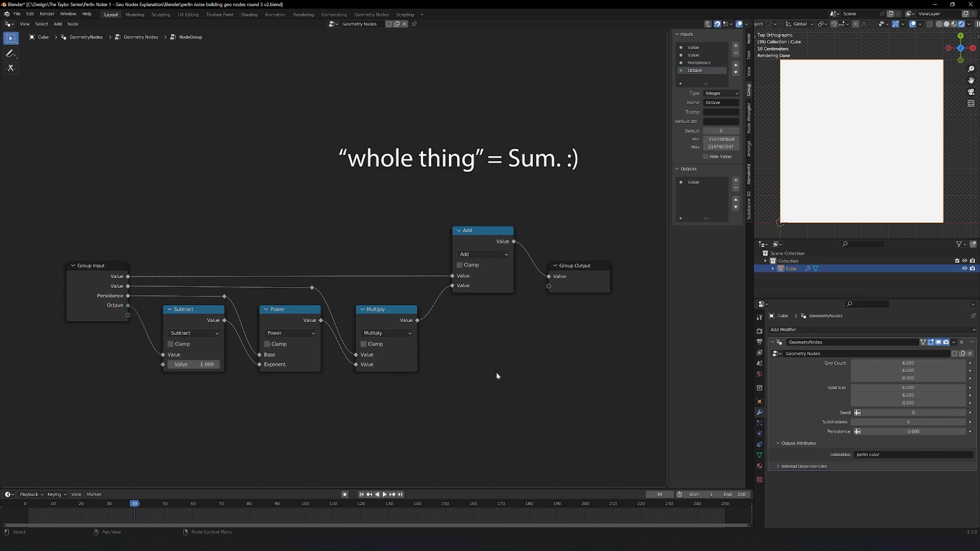
- Leave the group editor, rename the node group Combine Octave, and move it closer to the Octaves reroutes
{"action": "key", "text": "Tab"}
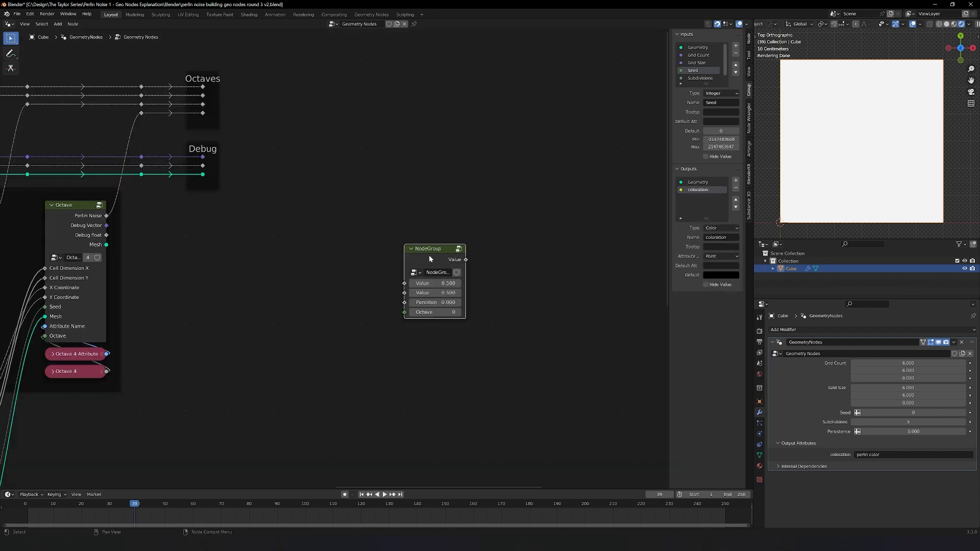
{"action": "double_click", "coordinate": [435, 272]}
{"action": "type", "text": "Combine Octave"}
{"action": "key", "text": "Return"}
{"action": "left_click_drag", "start_coordinate": [431, 248], "coordinate": [351, 196]}
- Connect the first two Octaves reroutes to the two Value inputs of Combine Octave
{"action": "middle_click_drag", "start_coordinate": [372, 164], "coordinate": [371, 182]}
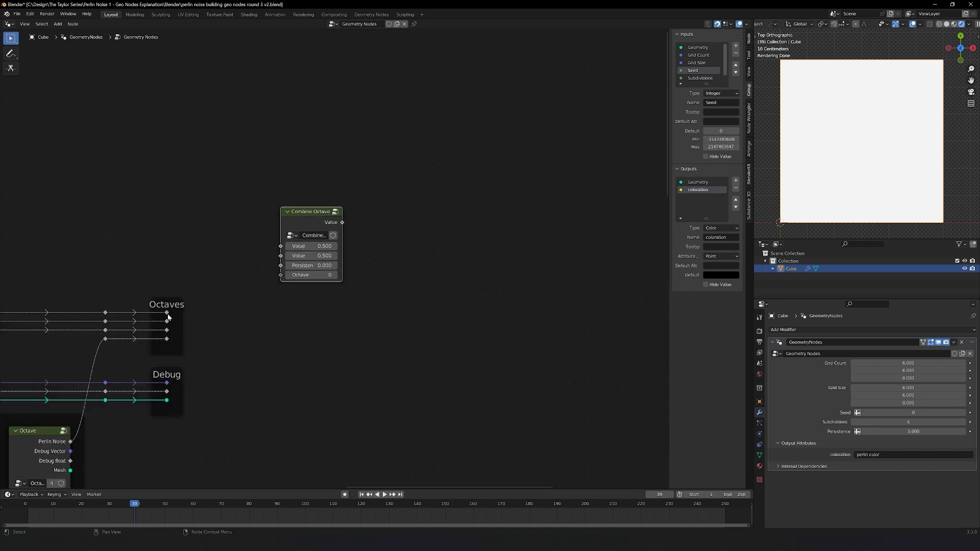
{"action": "left_click_drag", "start_coordinate": [167, 321], "coordinate": [280, 256]}
- Extend the Persistence line through a new reroute past the four Octave groups and up to a reroute near Combine Octave
{"action": "scroll", "coordinate": [281, 255], "scroll_direction": "down", "scroll_amount": 3}
{"action": "middle_click_drag", "start_coordinate": [280, 256], "coordinate": [418, 258]}
{"action": "middle_click_drag", "start_coordinate": [156, 384], "coordinate": [482, 385]}
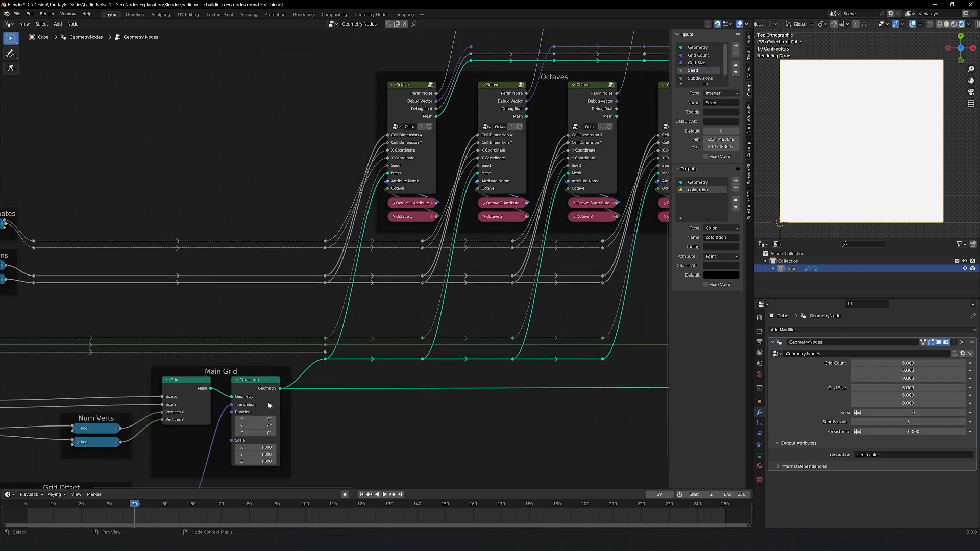
{"action": "middle_click_drag", "start_coordinate": [301, 391], "coordinate": [523, 383]}
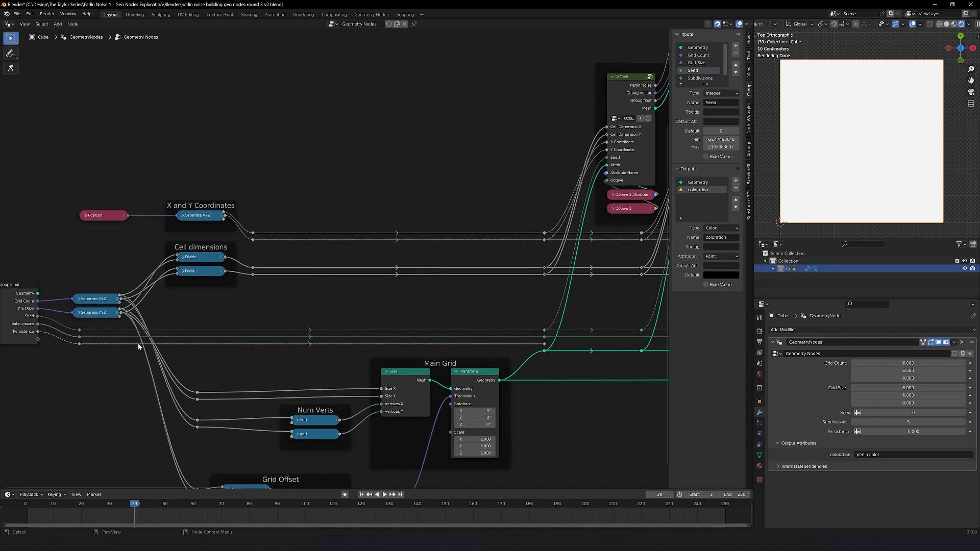
{"action": "middle_click_drag", "start_coordinate": [500, 343], "coordinate": [34, 346]}
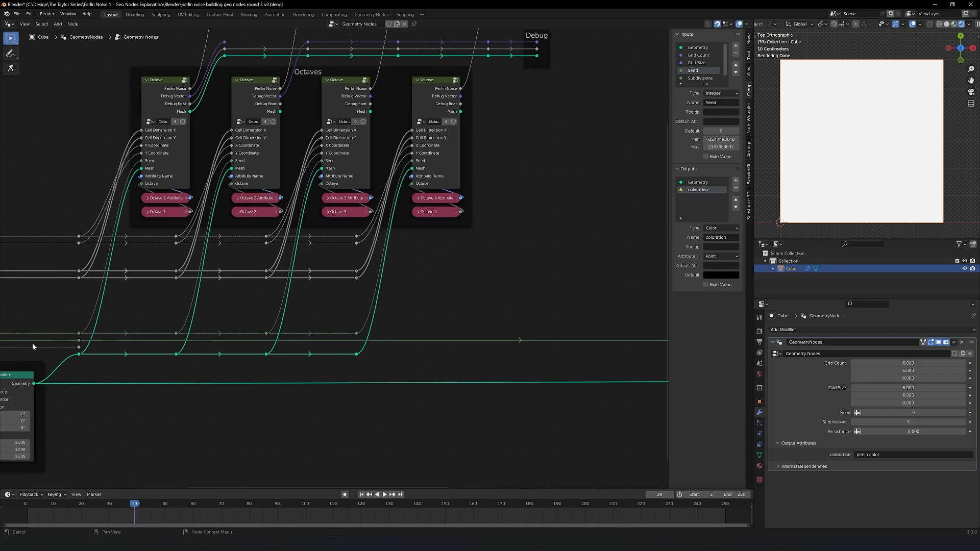
{"action": "left_click", "coordinate": [79, 350]}
{"action": "key", "text": "shift+d"}
{"action": "left_click", "coordinate": [552, 348]}
{"action": "right_click_drag", "start_coordinate": [79, 347], "coordinate": [551, 347], "text": "alt"}
{"action": "middle_click_drag", "start_coordinate": [552, 347], "coordinate": [325, 455]}
{"action": "right_click_drag", "start_coordinate": [324, 455], "coordinate": [364, 73], "text": "alt"}
{"action": "middle_click_drag", "start_coordinate": [365, 73], "coordinate": [367, 321]}
- Place staggered reroutes below the Octave groups to carry the Octave 2, Octave 3 and Octave 4 values
{"action": "scroll", "coordinate": [429, 264], "scroll_direction": "up", "scroll_amount": 2}
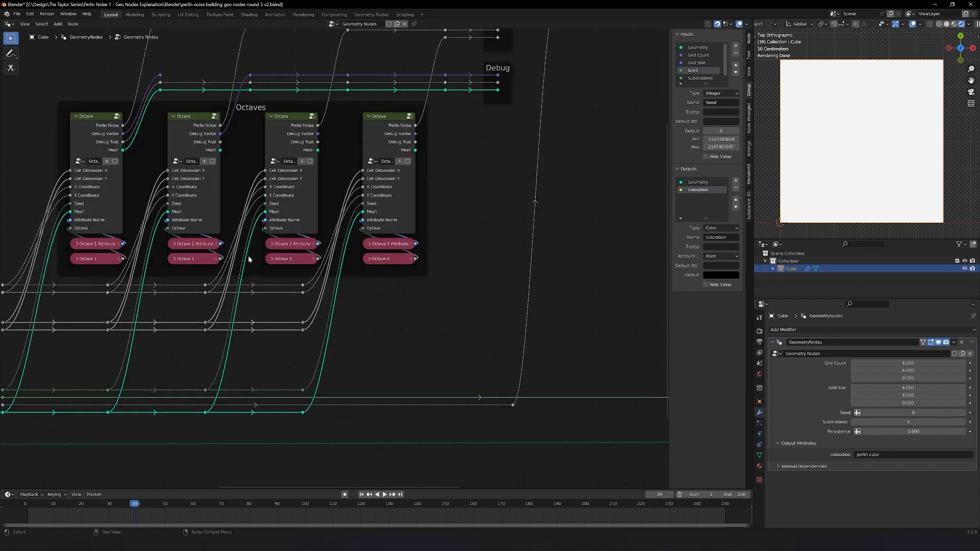
{"action": "left_click", "coordinate": [279, 260]}
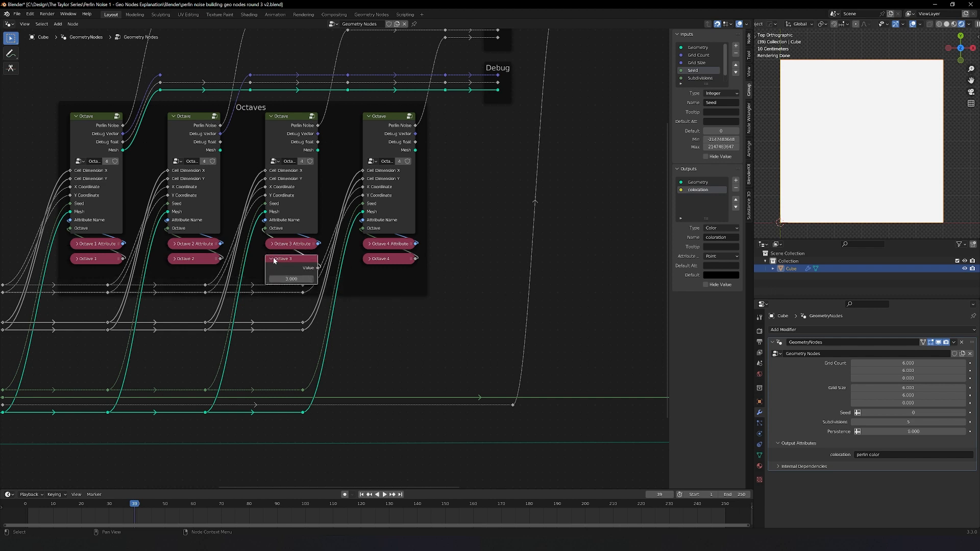
{"action": "left_click", "coordinate": [410, 365]}
{"action": "key", "text": "shift+d"}
{"action": "left_click", "coordinate": [263, 373]}
{"action": "key", "text": "shift+d"}
{"action": "left_click", "coordinate": [370, 355]}
{"action": "key", "text": "shift+d"}
{"action": "left_click", "coordinate": [476, 355]}
{"action": "key", "text": "x"}
- Link the Octave 2, Octave 3 and Octave 4 value nodes through the new reroutes as three parallel lines
{"action": "right_click_drag", "start_coordinate": [207, 259], "coordinate": [452, 359], "text": "alt"}
{"action": "right_click_drag", "start_coordinate": [348, 352], "coordinate": [449, 357], "text": "alt"}
{"action": "right_click_drag", "start_coordinate": [304, 259], "coordinate": [347, 352], "text": "alt"}
{"action": "right_click_drag", "start_coordinate": [401, 259], "coordinate": [451, 345], "text": "alt"}
- Duplicate the column of three reroutes and extend the octave value lines into it
{"action": "middle_click_drag", "start_coordinate": [498, 286], "coordinate": [335, 326]}
{"action": "scroll", "coordinate": [334, 326], "scroll_direction": "down", "scroll_amount": 5}
{"action": "key", "text": "shift+d"}
{"action": "right_click_drag", "start_coordinate": [271, 374], "coordinate": [341, 375], "text": "alt"}
{"action": "right_click_drag", "start_coordinate": [272, 380], "coordinate": [341, 380], "text": "alt"}
{"action": "middle_click_drag", "start_coordinate": [341, 380], "coordinate": [200, 411]}
- Carry the three octave value lines up to reroutes beneath the Persistence reroute near Combine Octave, and tidy the lower reroutes
{"action": "left_click_drag", "start_coordinate": [189, 390], "coordinate": [302, 106]}
{"action": "key", "text": "shift+d"}
{"action": "left_click", "coordinate": [223, 122]}
{"action": "scroll", "coordinate": [265, 127], "scroll_direction": "up", "scroll_amount": 3}
{"action": "key", "text": "g"}
{"action": "left_click", "coordinate": [334, 130]}
{"action": "left_click_drag", "start_coordinate": [244, 433], "coordinate": [301, 118]}
{"action": "left_click_drag", "start_coordinate": [265, 411], "coordinate": [199, 482]}
{"action": "key", "text": "g"}
{"action": "left_click", "coordinate": [134, 482]}
{"action": "middle_click_drag", "start_coordinate": [96, 482], "coordinate": [186, 458]}
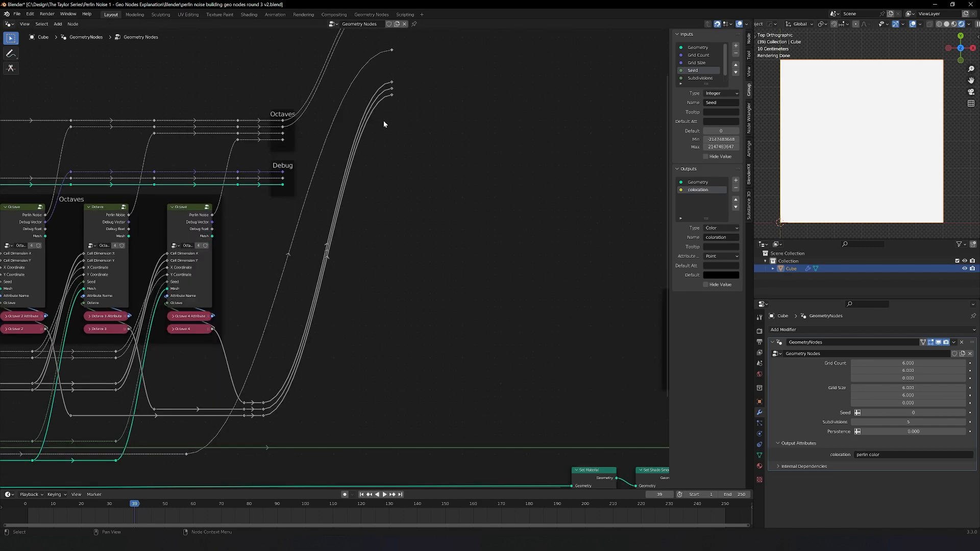
- Move Combine Octave clear of the reroutes and link the Persistence and Octave 2 lines to its Persistence and Octave inputs
{"action": "middle_click_drag", "start_coordinate": [401, 158], "coordinate": [605, 199]}
{"action": "scroll", "coordinate": [310, 332], "scroll_direction": "up", "scroll_amount": 4}
{"action": "middle_click_drag", "start_coordinate": [382, 419], "coordinate": [424, 211]}
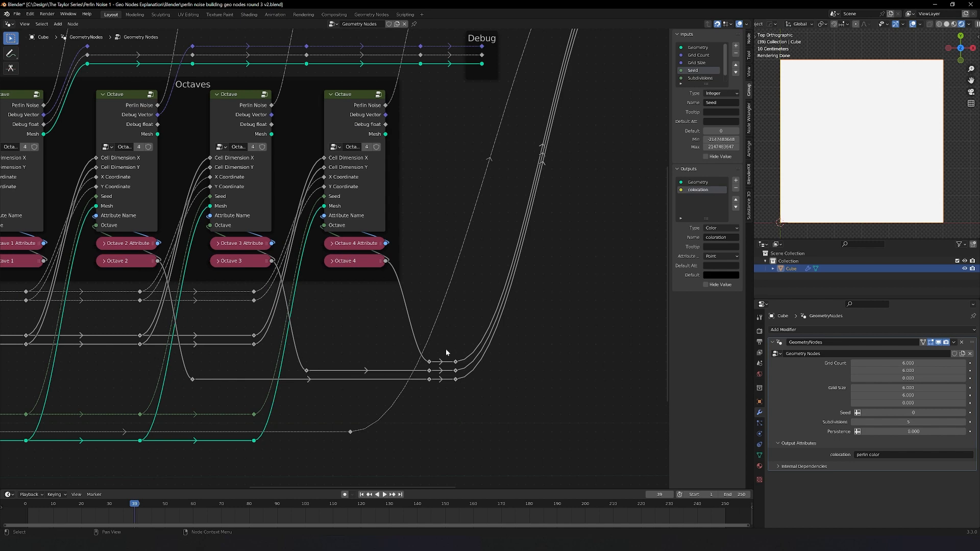
{"action": "middle_click_drag", "start_coordinate": [513, 169], "coordinate": [275, 422]}
{"action": "middle_click_drag", "start_coordinate": [475, 112], "coordinate": [374, 274]}
{"action": "scroll", "coordinate": [343, 270], "scroll_direction": "up", "scroll_amount": 3}
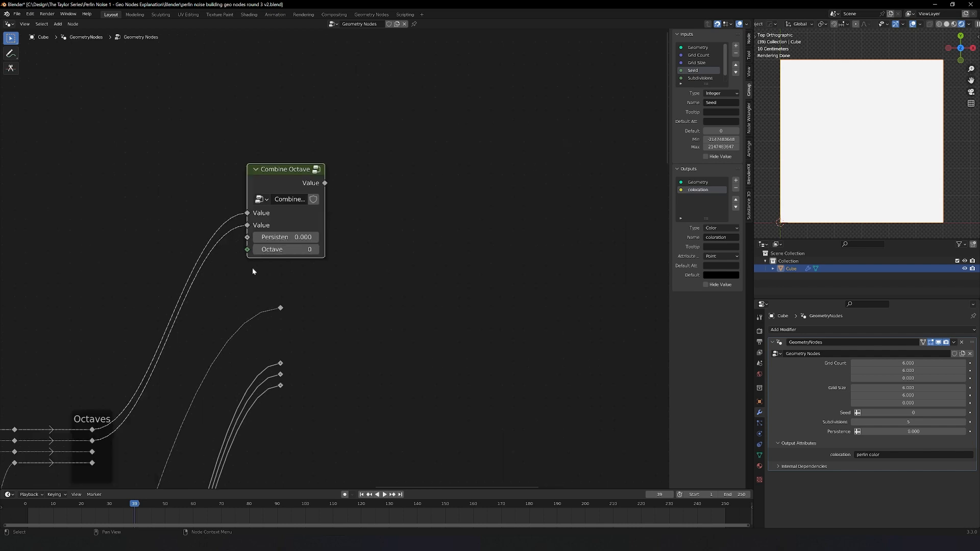
{"action": "left_click_drag", "start_coordinate": [280, 180], "coordinate": [347, 180]}
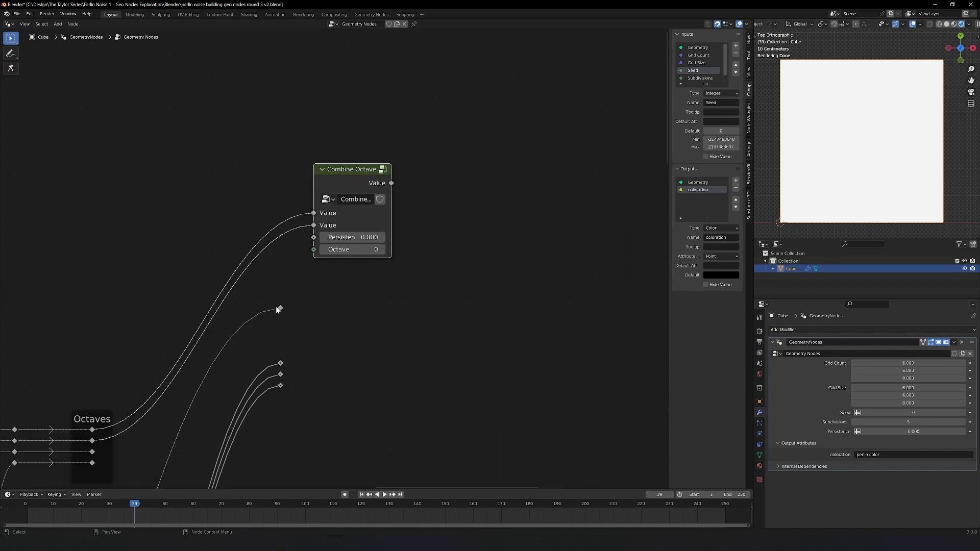
{"action": "left_click_drag", "start_coordinate": [279, 309], "coordinate": [313, 237]}
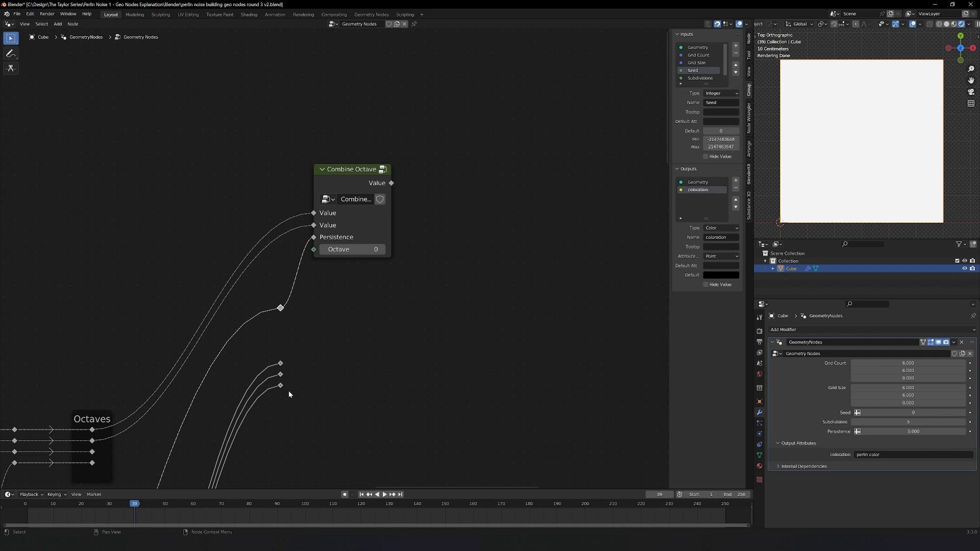
{"action": "left_click_drag", "start_coordinate": [280, 385], "coordinate": [313, 249]}
- Duplicate Combine Octave twice in a row, with further reroutes feeding Persistence to both copies
{"action": "left_click", "coordinate": [351, 167]}
{"action": "middle_click_drag", "start_coordinate": [351, 166], "coordinate": [331, 115]}
{"action": "key", "text": "shift+d"}
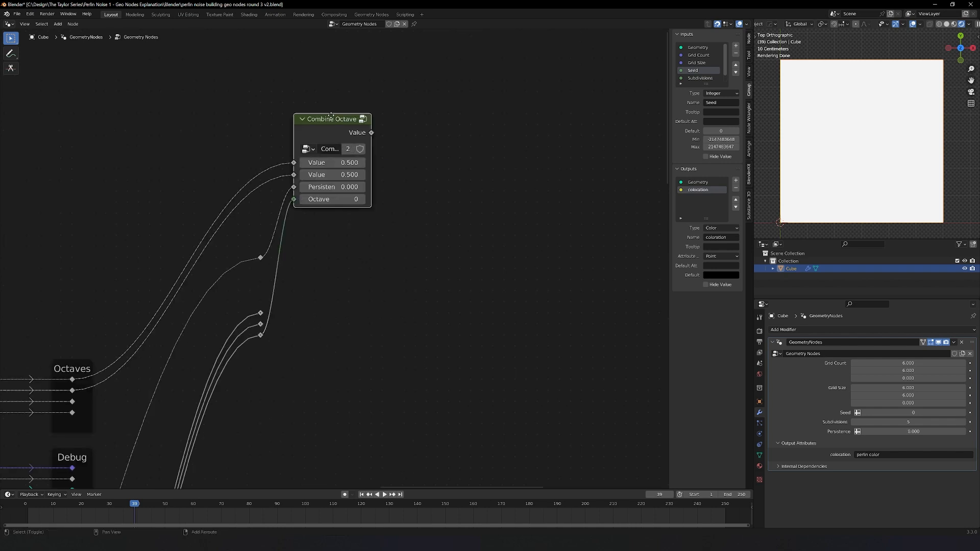
{"action": "left_click", "coordinate": [463, 116]}
{"action": "middle_click_drag", "start_coordinate": [515, 184], "coordinate": [378, 217]}
{"action": "key", "text": "shift+d"}
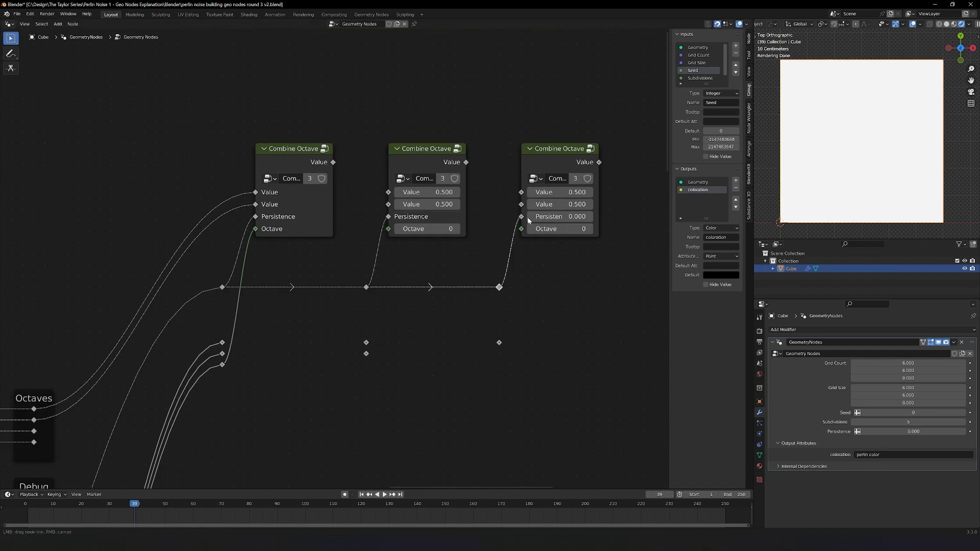
- Route the Octave 3 and Octave 4 lines to the Octave inputs of the second and third Combine Octave nodes
{"action": "right_click_drag", "start_coordinate": [222, 353], "coordinate": [344, 353], "text": "alt"}
{"action": "right_click_drag", "start_coordinate": [225, 341], "coordinate": [477, 343], "text": "alt"}
{"action": "left_click_drag", "start_coordinate": [344, 354], "coordinate": [388, 228]}
{"action": "left_click_drag", "start_coordinate": [477, 342], "coordinate": [521, 228]}
- Align the middle Persistence reroute and chain each Combine Octave output into the following node's first Value input
{"action": "left_click_drag", "start_coordinate": [366, 287], "coordinate": [344, 287]}
{"action": "left_click_drag", "start_coordinate": [333, 162], "coordinate": [388, 192]}
{"action": "left_click_drag", "start_coordinate": [465, 162], "coordinate": [521, 192]}
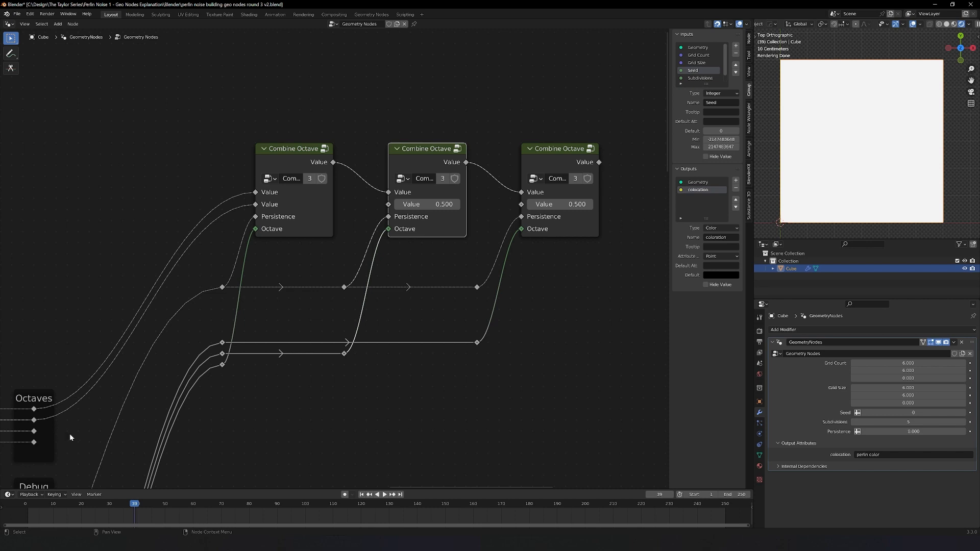
- Route the third and fourth Octaves lines through new reroutes into the second Value inputs of the second and third Combine Octave nodes
{"action": "key", "text": "shift+d"}
{"action": "left_click", "coordinate": [228, 455]}
{"action": "left_click_drag", "start_coordinate": [72, 429], "coordinate": [238, 437]}
{"action": "left_click", "coordinate": [239, 423]}
{"action": "key", "text": "x"}
{"action": "left_click_drag", "start_coordinate": [33, 442], "coordinate": [238, 448]}
{"action": "key", "text": "g"}
{"action": "left_click", "coordinate": [322, 442]}
{"action": "left_click_drag", "start_coordinate": [299, 431], "coordinate": [255, 431]}
{"action": "left_click_drag", "start_coordinate": [299, 442], "coordinate": [521, 204]}
{"action": "key", "text": "g"}
{"action": "left_click", "coordinate": [386, 459]}
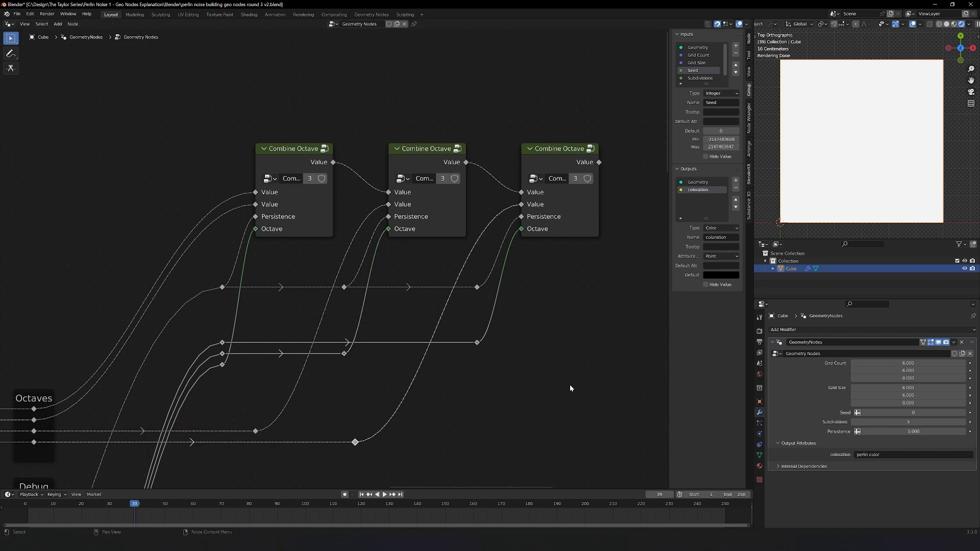
- Connect the last Combine Octave output to the Map Range frame's first reroute and set the modifier's Persistence to 0.5
{"action": "scroll", "coordinate": [569, 385], "scroll_direction": "down", "scroll_amount": 5}
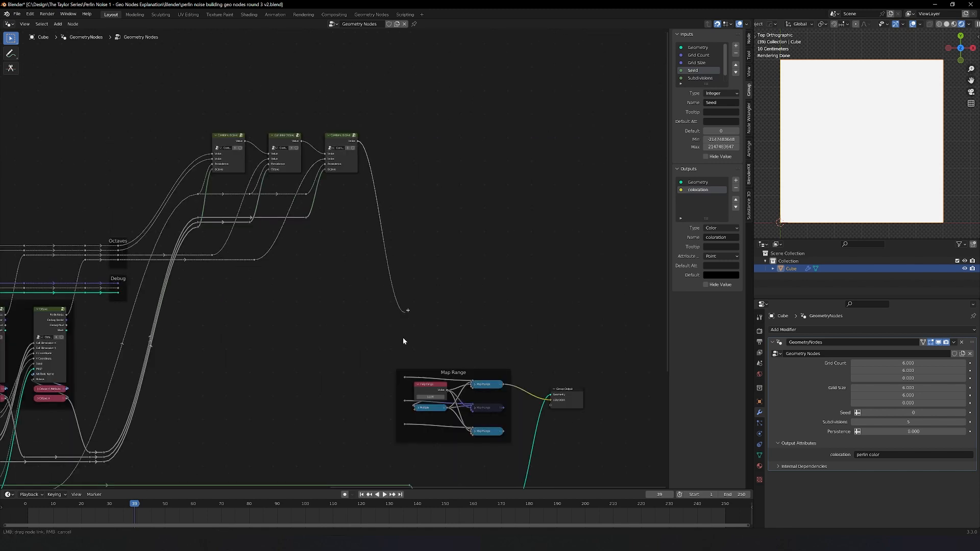
{"action": "left_click", "coordinate": [878, 431]}
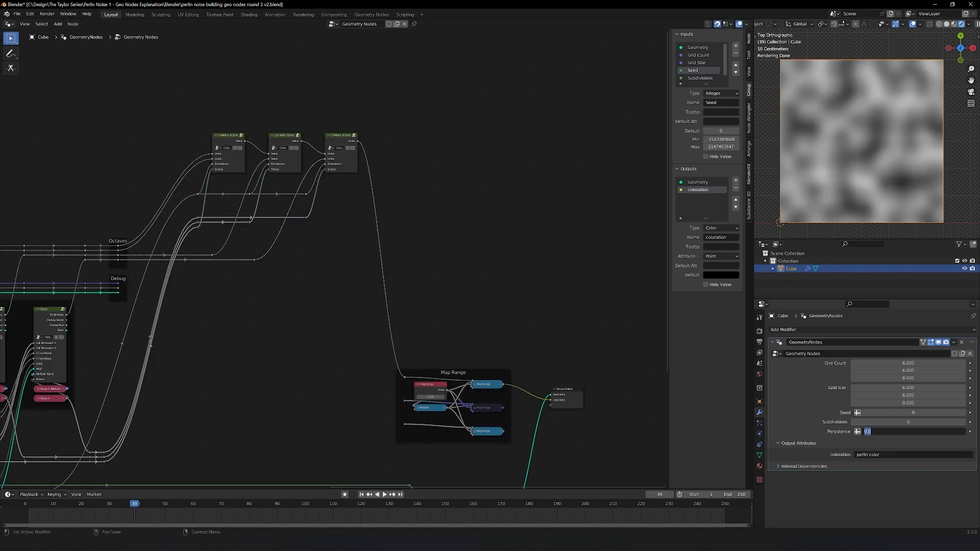
{"action": "type", "text": "0.5"}
{"action": "key", "text": "Return"}
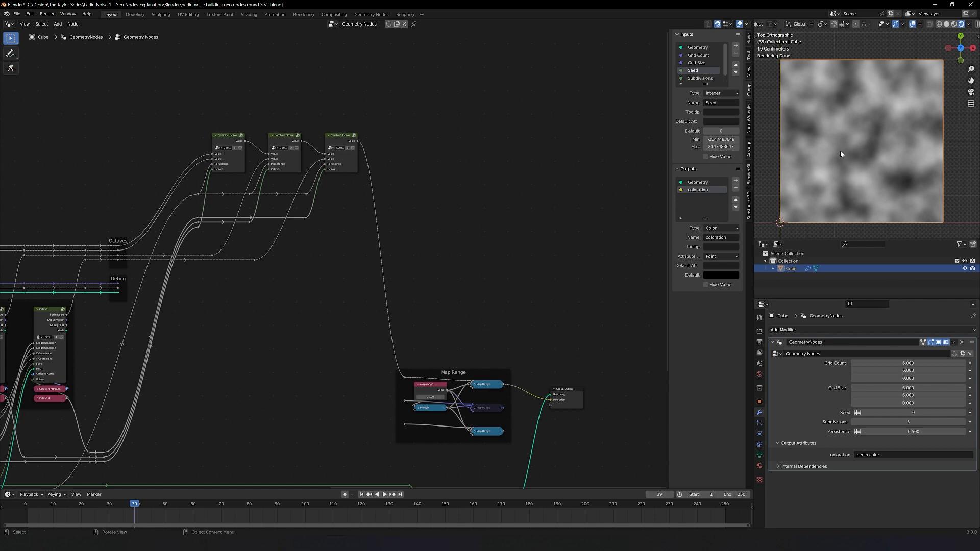
- Examine the noise plane in perspective and review the node tree from the Octave groups to the Group Output
{"action": "middle_click_drag", "start_coordinate": [834, 207], "coordinate": [807, 112]}
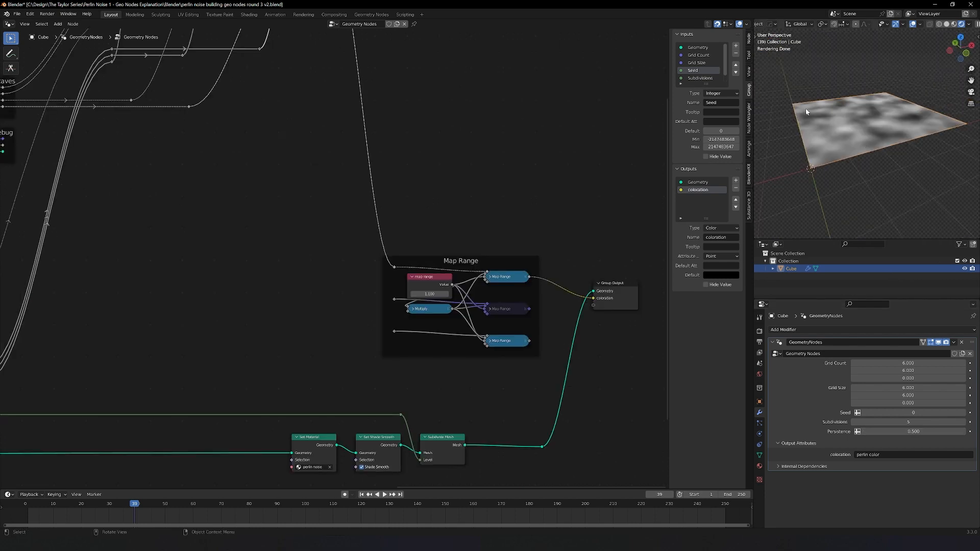
{"action": "middle_click_drag", "start_coordinate": [440, 418], "coordinate": [436, 366]}
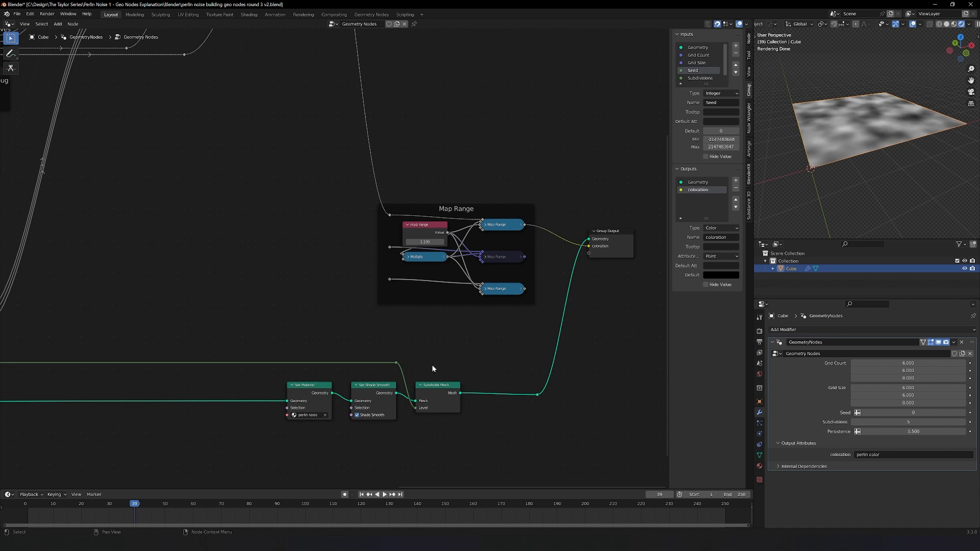
{"action": "scroll", "coordinate": [450, 434], "scroll_direction": "up", "scroll_amount": 1}
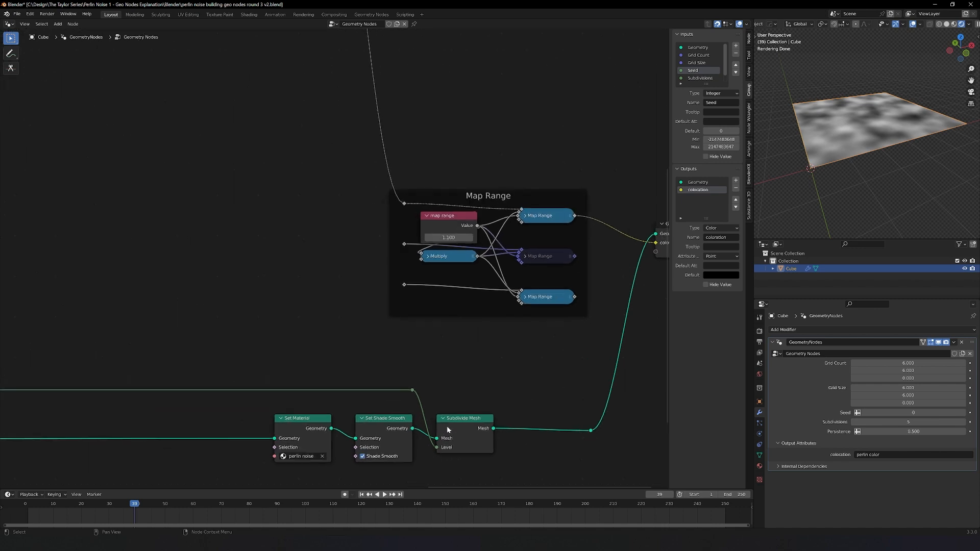
{"action": "scroll", "coordinate": [473, 352], "scroll_direction": "down", "scroll_amount": 4}
{"action": "middle_click_drag", "start_coordinate": [270, 276], "coordinate": [405, 434]}
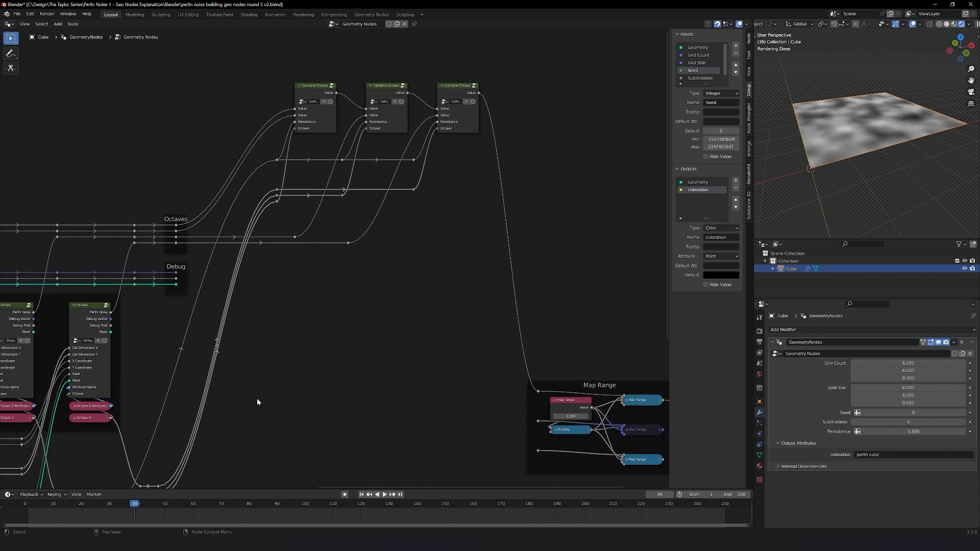
{"action": "middle_click_drag", "start_coordinate": [258, 402], "coordinate": [399, 370]}
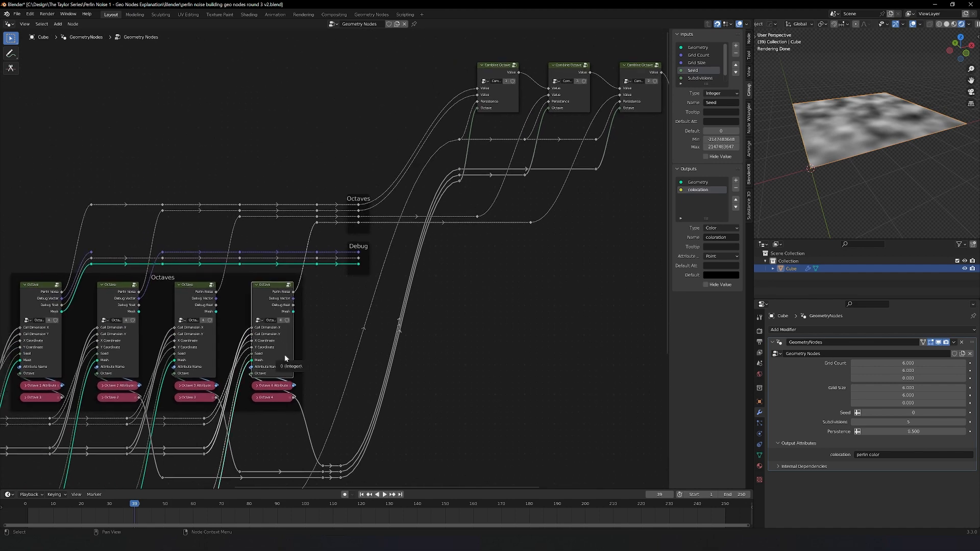
{"action": "middle_click_drag", "start_coordinate": [518, 403], "coordinate": [313, 210]}
{"action": "middle_click_drag", "start_coordinate": [569, 376], "coordinate": [430, 397]}
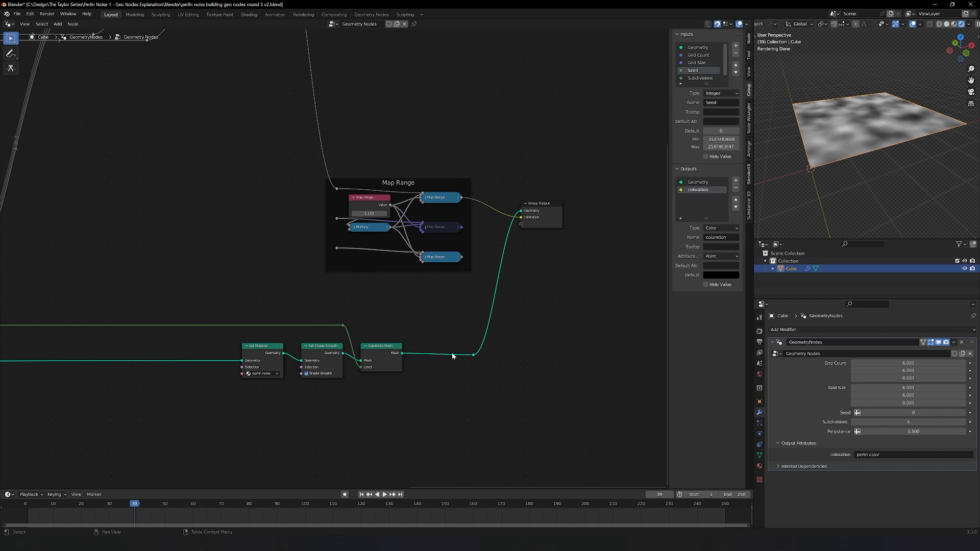
{"action": "middle_click_drag", "start_coordinate": [511, 289], "coordinate": [375, 301]}
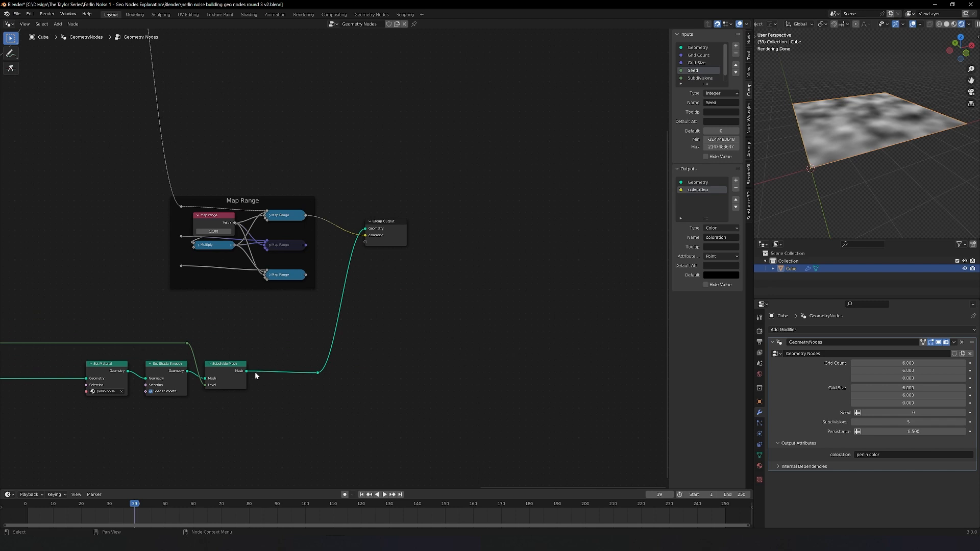
- Move the Set Material, Set Shade Smooth and Subdivide Mesh nodes back to make room before the Group Output
{"action": "middle_click_drag", "start_coordinate": [227, 419], "coordinate": [366, 372]}
{"action": "scroll", "coordinate": [484, 360], "scroll_direction": "up", "scroll_amount": 1}
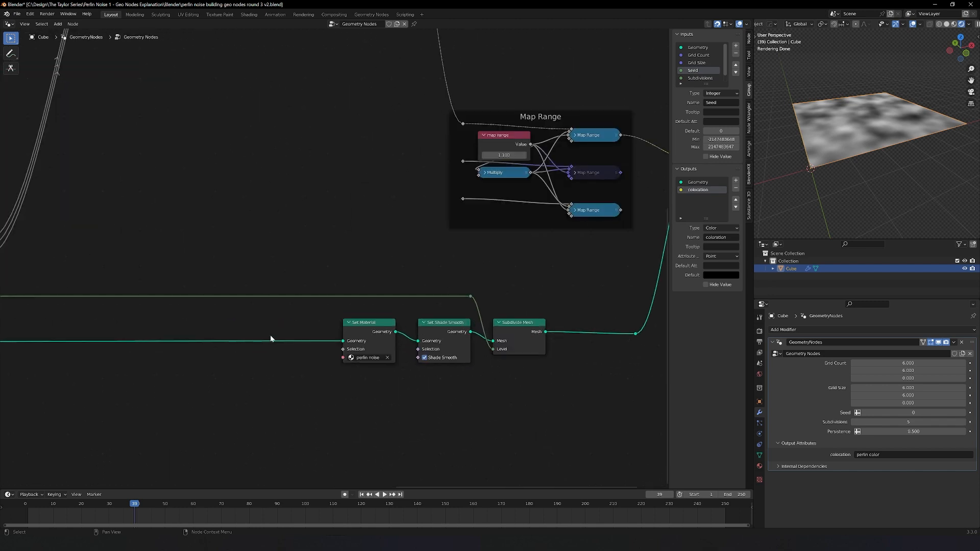
{"action": "left_click_drag", "start_coordinate": [256, 266], "coordinate": [527, 361]}
{"action": "key", "text": "g"}
{"action": "left_click", "coordinate": [342, 366]}
{"action": "left_click", "coordinate": [342, 366]}
- Insert a Set Position node on the geometry link after Subdivide Mesh
{"action": "middle_click_drag", "start_coordinate": [517, 294], "coordinate": [458, 311]}
{"action": "scroll", "coordinate": [458, 311], "scroll_direction": "up", "scroll_amount": 1}
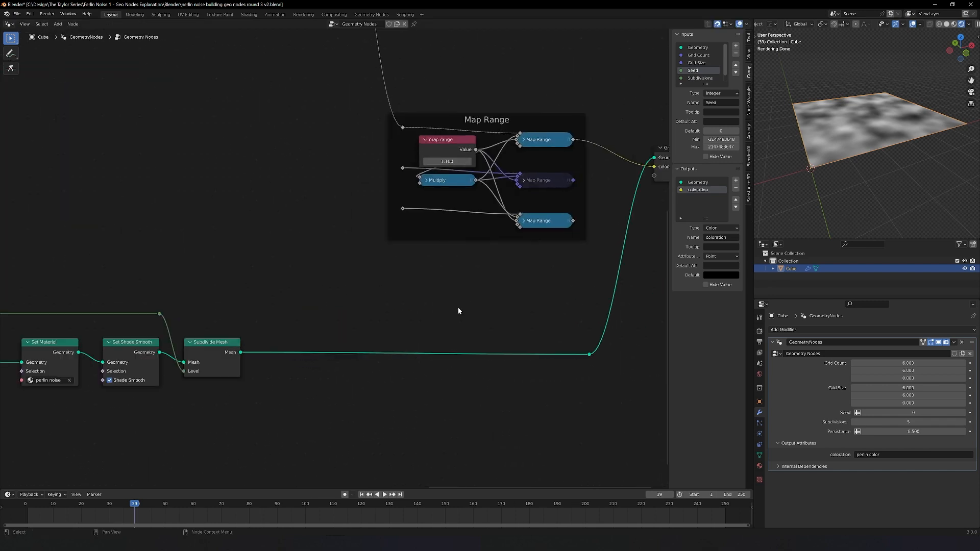
{"action": "key", "text": "shift+a"}
{"action": "type", "text": "set pos"}
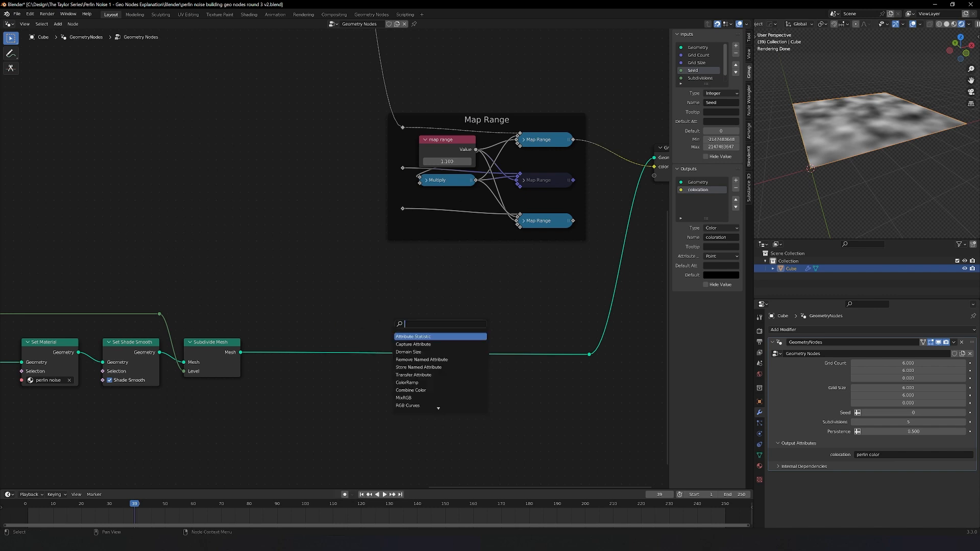
{"action": "type", "text": "i"}
{"action": "key", "text": "Return"}
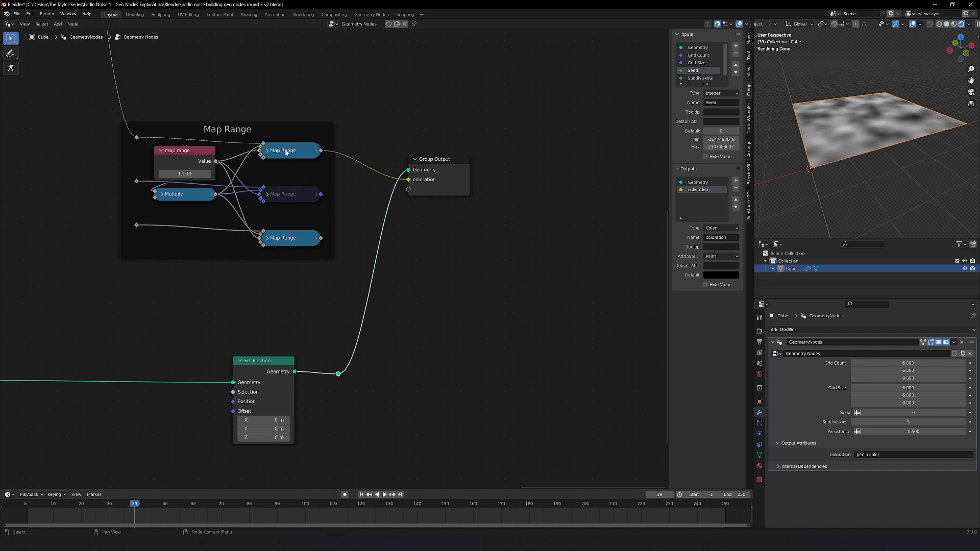
- Move the Set Position node, its output reroute and the Group Output farther from the Map Range frame
{"action": "left_click_drag", "start_coordinate": [361, 140], "coordinate": [514, 412]}
{"action": "left_click_drag", "start_coordinate": [184, 336], "coordinate": [457, 449], "text": "shift"}
{"action": "scroll", "coordinate": [287, 400], "scroll_direction": "down", "scroll_amount": 2}
{"action": "middle_click_drag", "start_coordinate": [322, 378], "coordinate": [210, 363]}
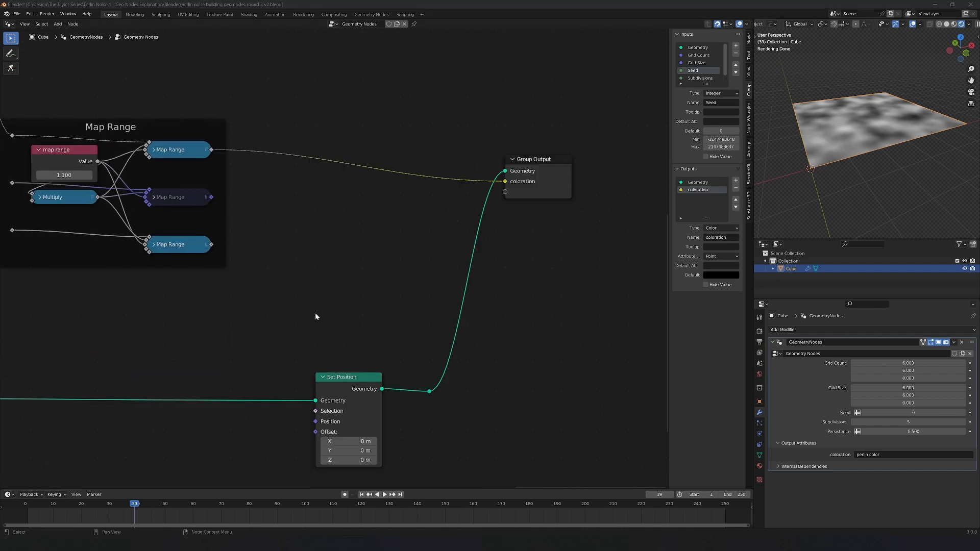
- Add a Combine XYZ node above Set Position and link the first Map Range result to its Z input
{"action": "key", "text": "shift+a"}
{"action": "type", "text": "co"}
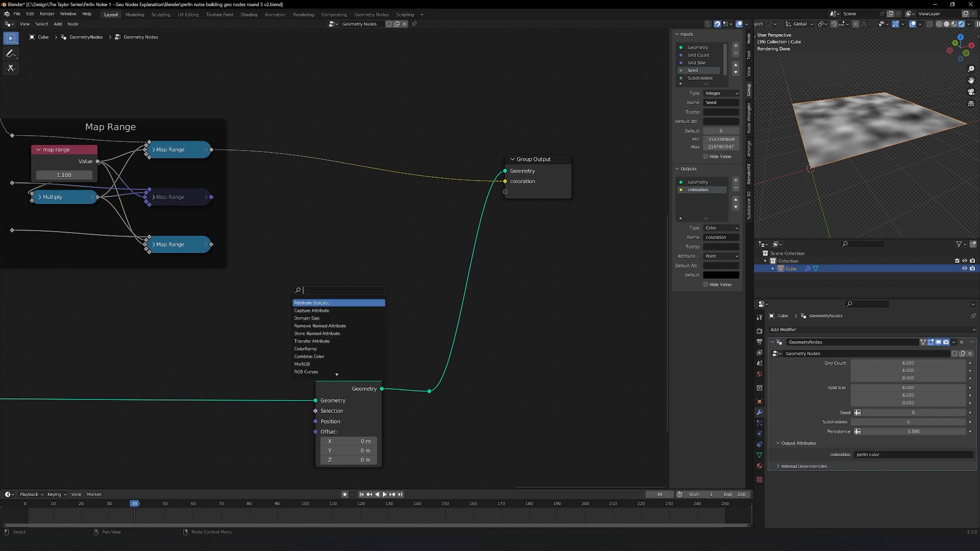
{"action": "type", "text": "mbine"}
{"action": "key", "text": "Return"}
{"action": "left_click", "coordinate": [287, 289]}
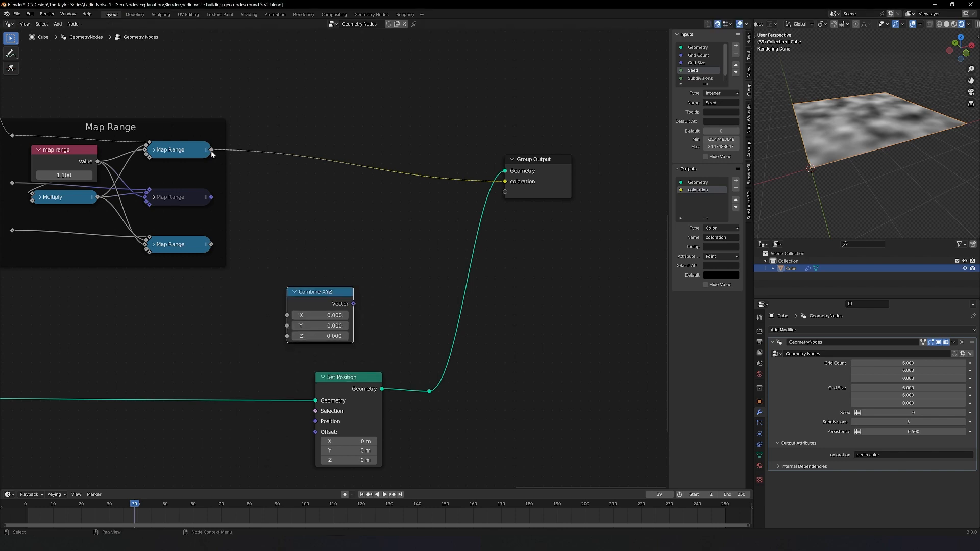
{"action": "left_click_drag", "start_coordinate": [211, 150], "coordinate": [287, 336]}
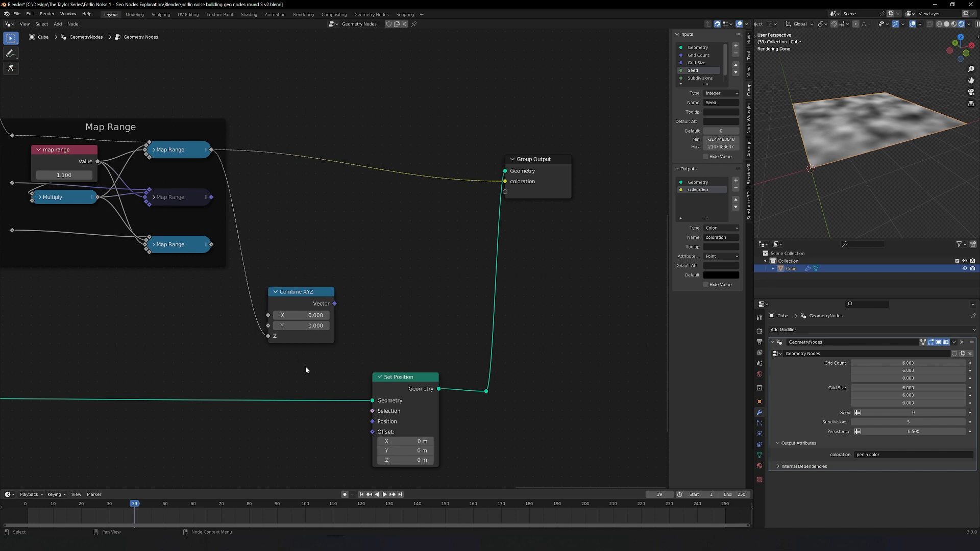
- Add a Position input node below the Combine XYZ node
{"action": "key", "text": "shift+a"}
{"action": "type", "text": "pos"}
{"action": "key", "text": "Return"}
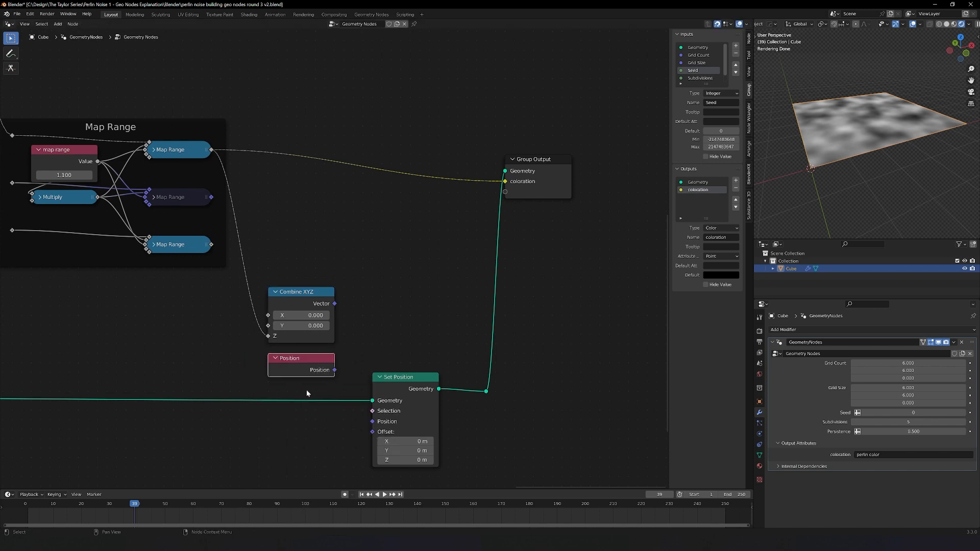
- Combine the Combine XYZ vector and Position with an Add node and link the result to Set Position's Position input
{"action": "right_click_drag", "start_coordinate": [302, 378], "coordinate": [303, 322], "text": "ctrl+shift"}
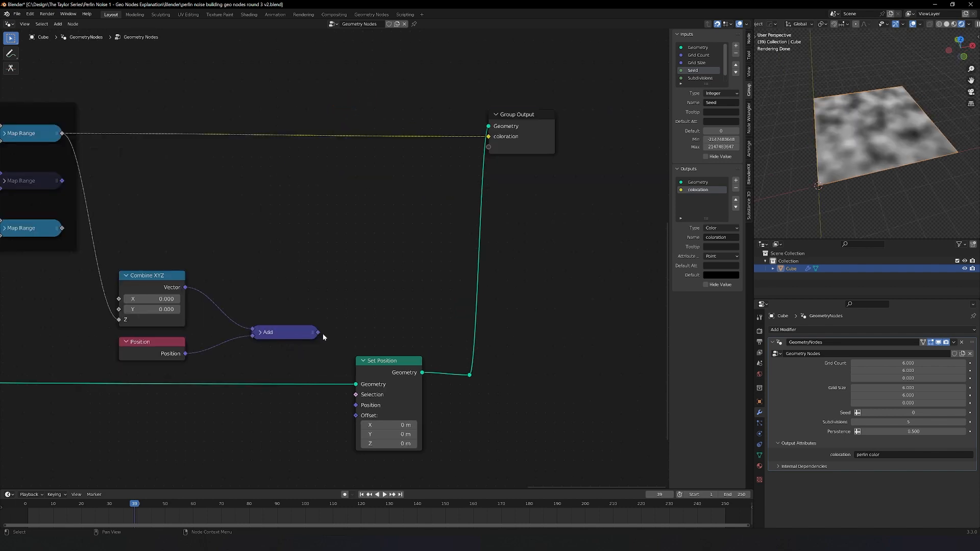
{"action": "left_click_drag", "start_coordinate": [318, 332], "coordinate": [356, 405]}
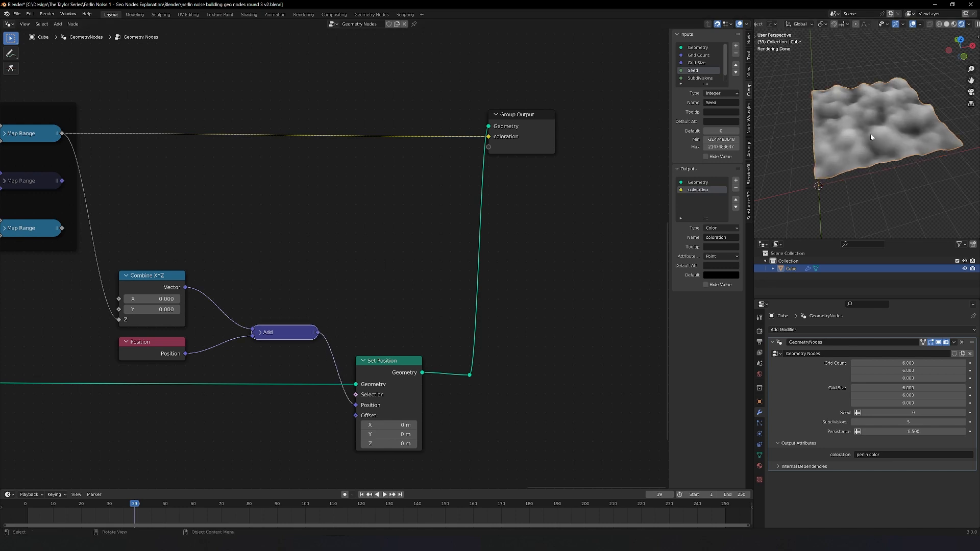
{"action": "middle_click_drag", "start_coordinate": [865, 117], "coordinate": [858, 117]}
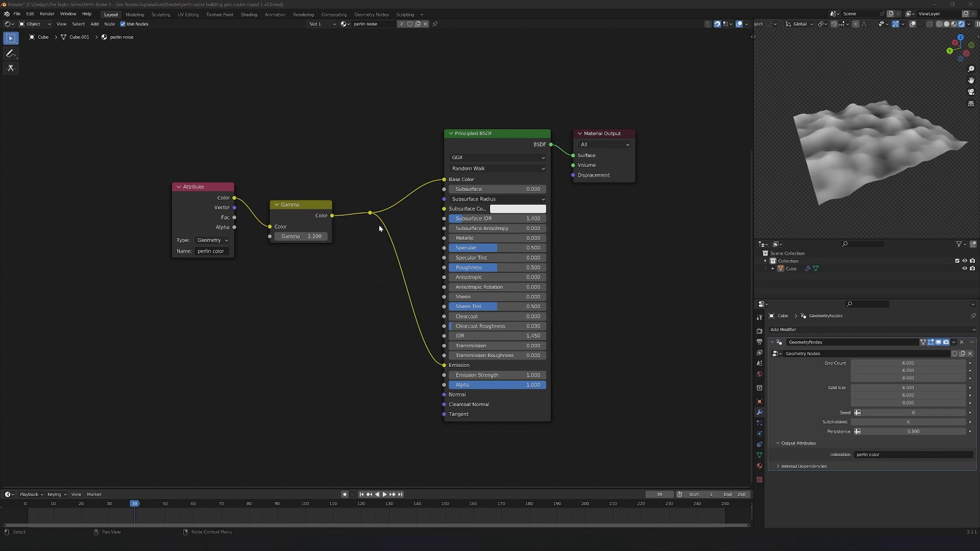
- Add a ColorRamp node below the existing multicolour ColorRamp in the shader nodes and widen it
{"action": "middle_click_drag", "start_coordinate": [366, 104], "coordinate": [353, 304]}
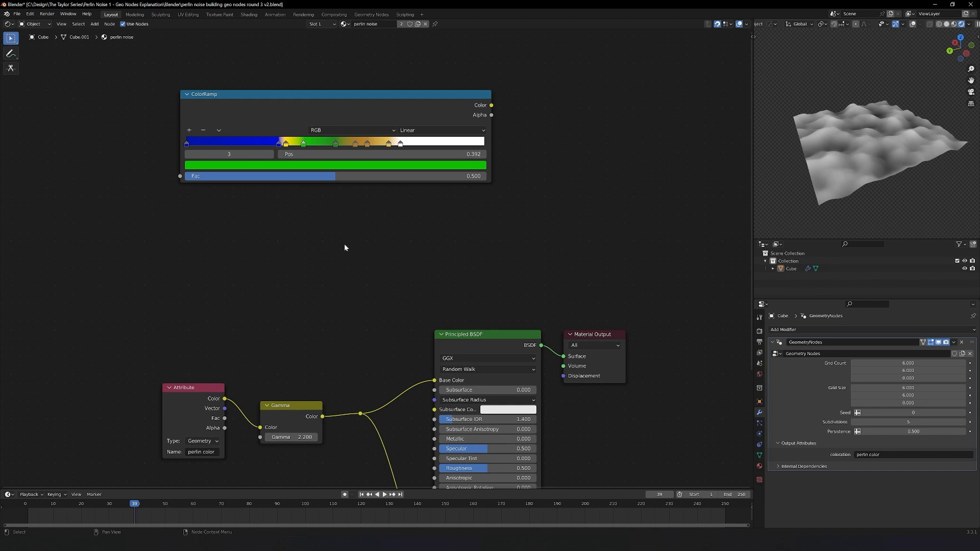
{"action": "key", "text": "shift+a"}
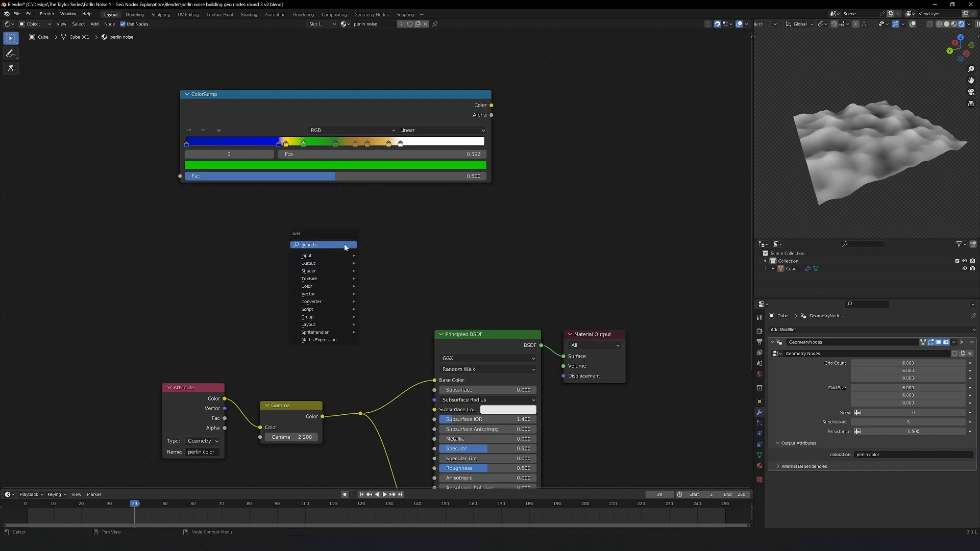
{"action": "left_click", "coordinate": [344, 244]}
{"action": "type", "text": "color"}
{"action": "key", "text": "Return"}
{"action": "left_click", "coordinate": [378, 257]}
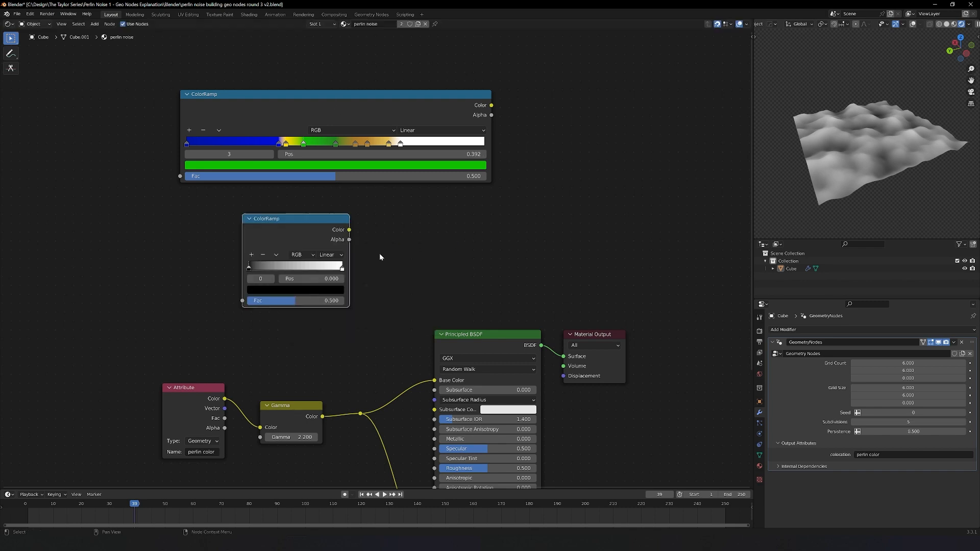
{"action": "left_click_drag", "start_coordinate": [347, 254], "coordinate": [608, 260]}
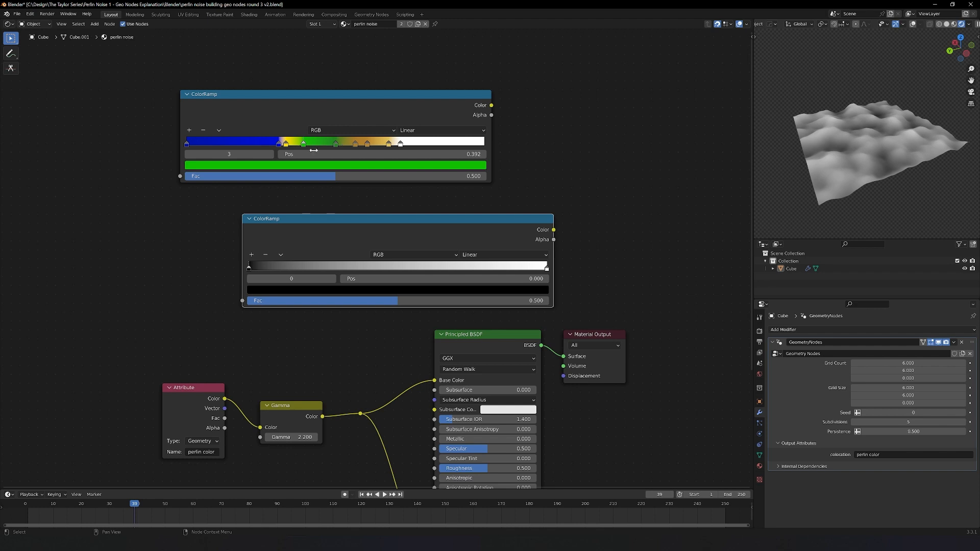
- Insert a middle stop at position 0.500 in the new ColorRamp and pick a colour for it on the wheel
{"action": "left_click", "coordinate": [250, 255]}
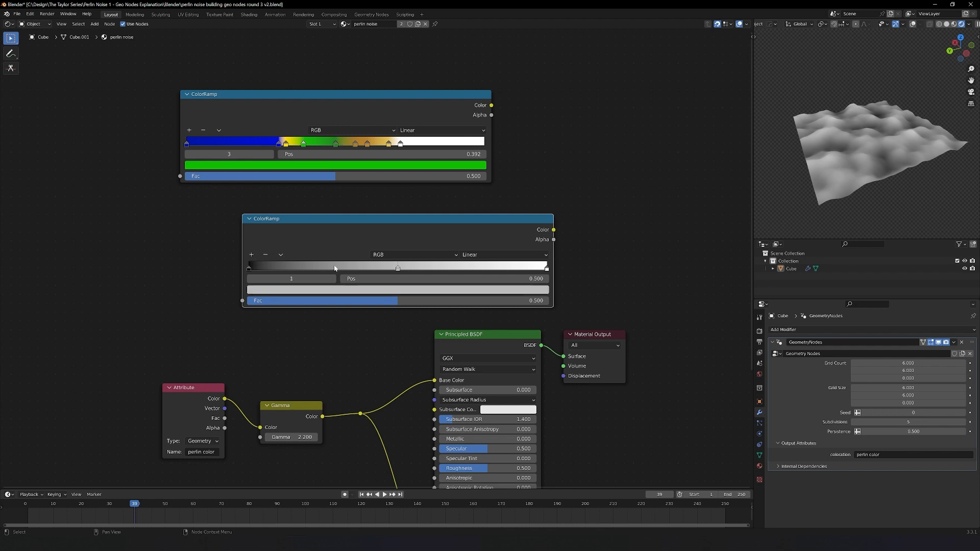
{"action": "left_click", "coordinate": [396, 290]}
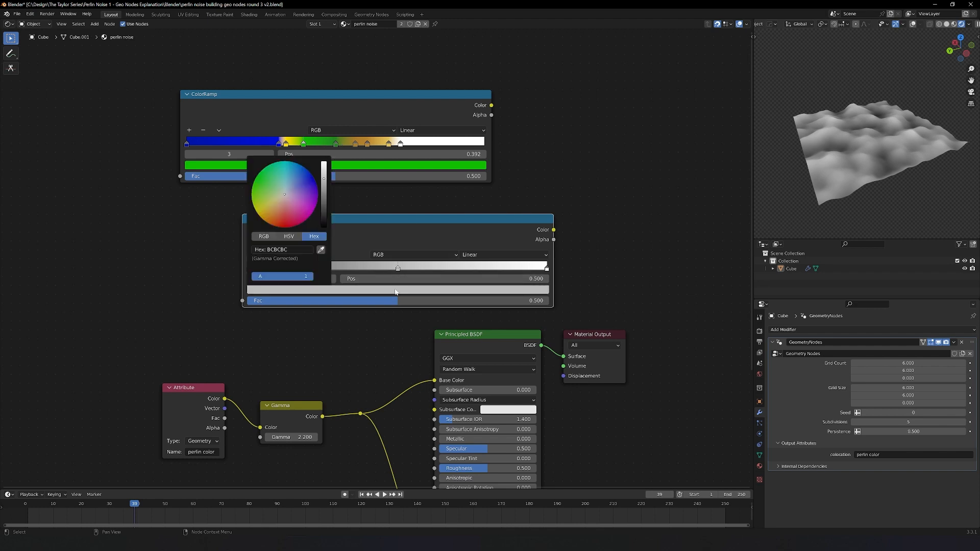
{"action": "left_click", "coordinate": [288, 212]}
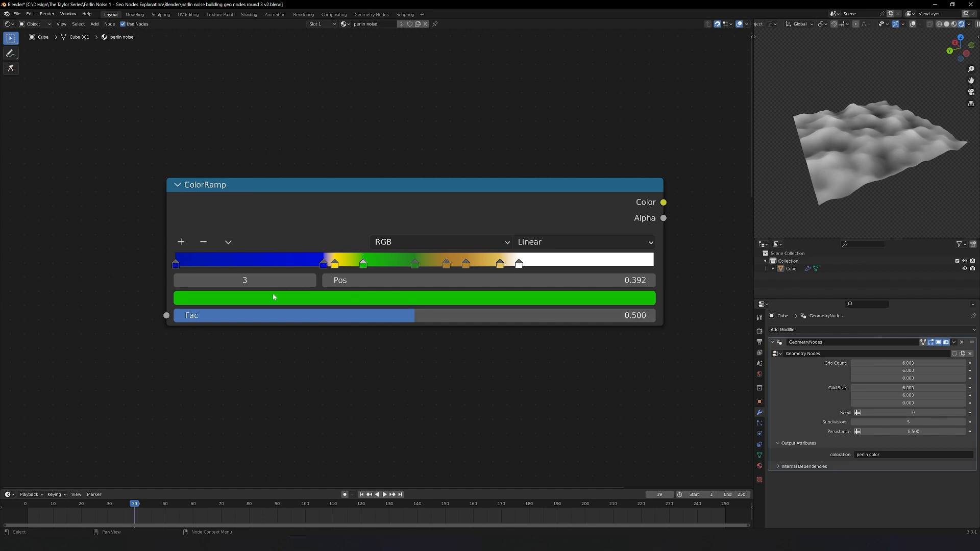
- Insert the multicolour ColorRamp between the Attribute and Gamma nodes, and cut the link into the Principled BSDF's Emission input
{"action": "key", "text": "Home"}
{"action": "left_click_drag", "start_coordinate": [424, 60], "coordinate": [303, 293]}
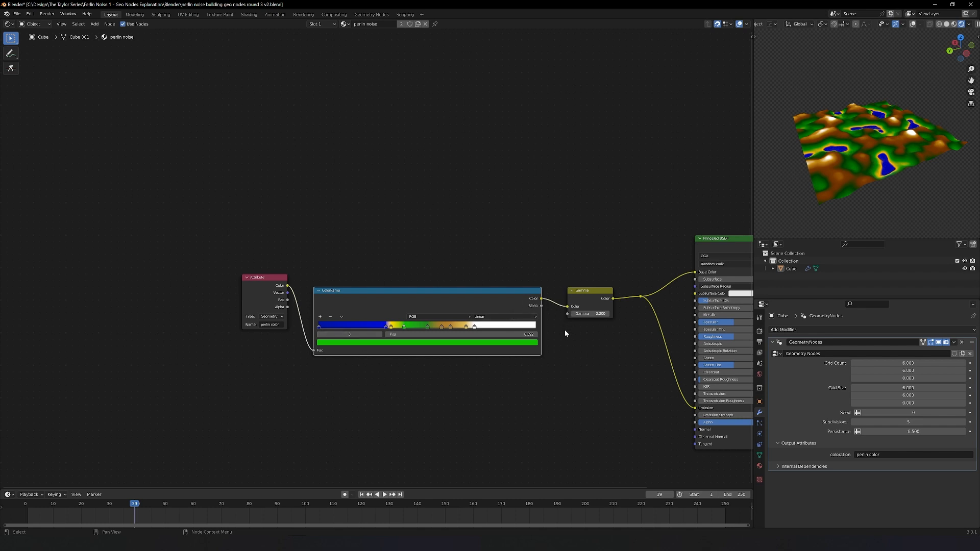
{"action": "middle_click_drag", "start_coordinate": [564, 333], "coordinate": [330, 338]}
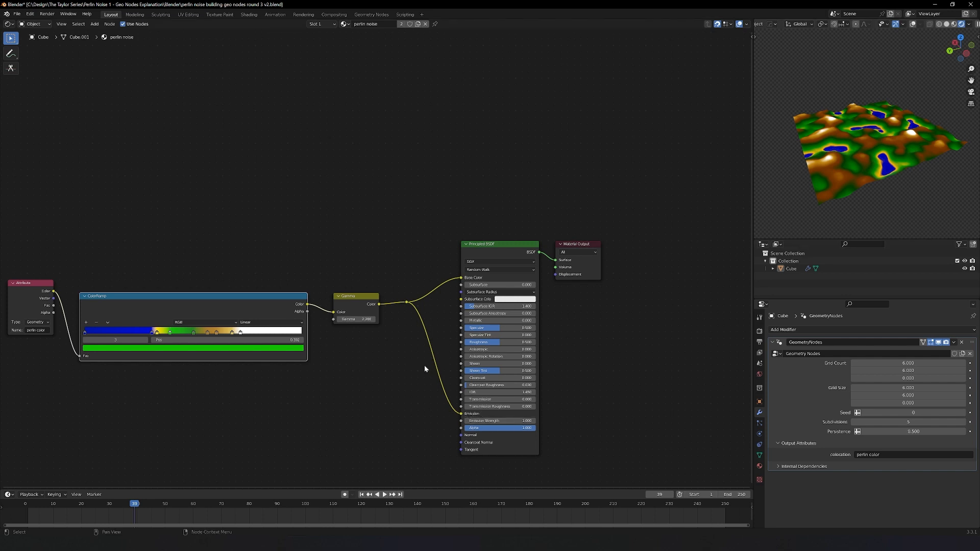
{"action": "right_click_drag", "start_coordinate": [424, 366], "coordinate": [443, 339], "text": "ctrl"}
- Add an environment texture setup to the Background node in the World shader and load montorfano_2k.exr into it
{"action": "left_click", "coordinate": [760, 374]}
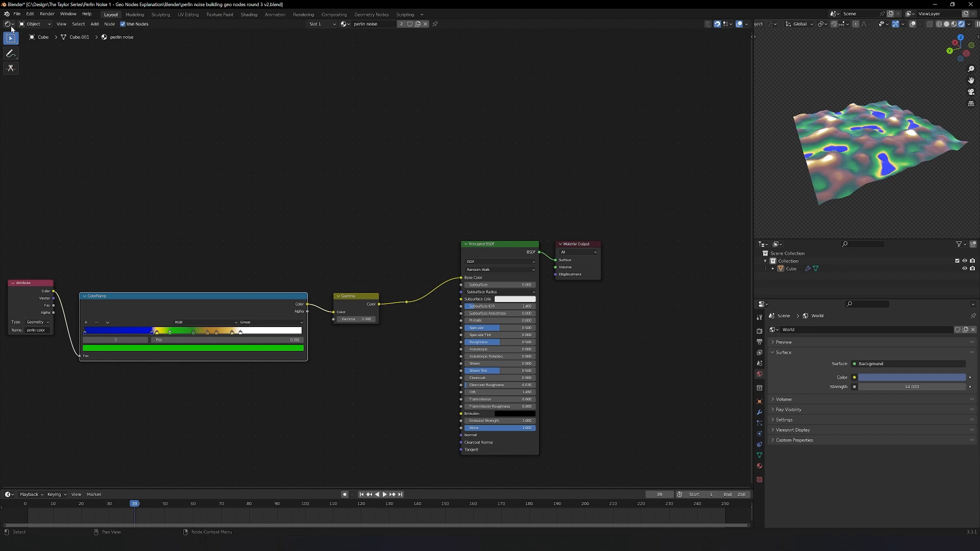
{"action": "left_click", "coordinate": [34, 24]}
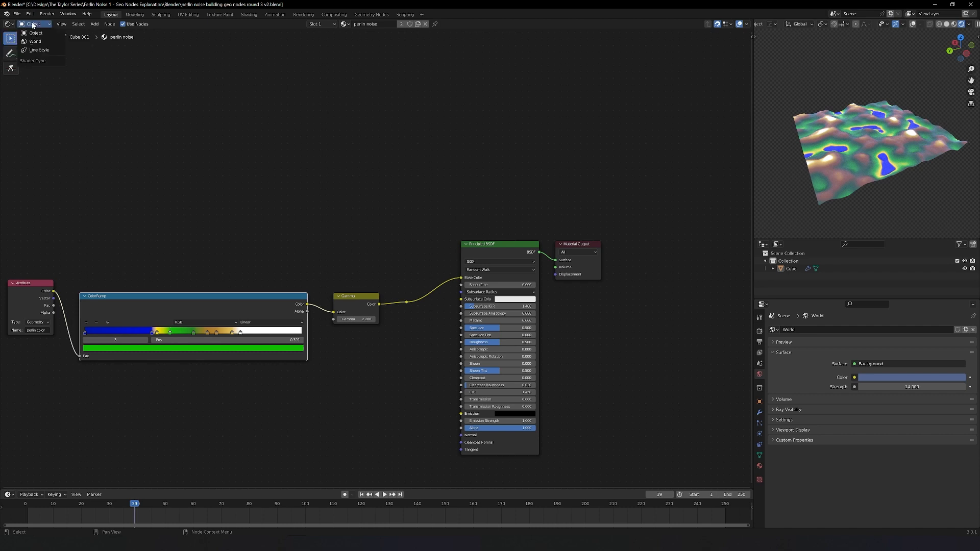
{"action": "left_click", "coordinate": [36, 42]}
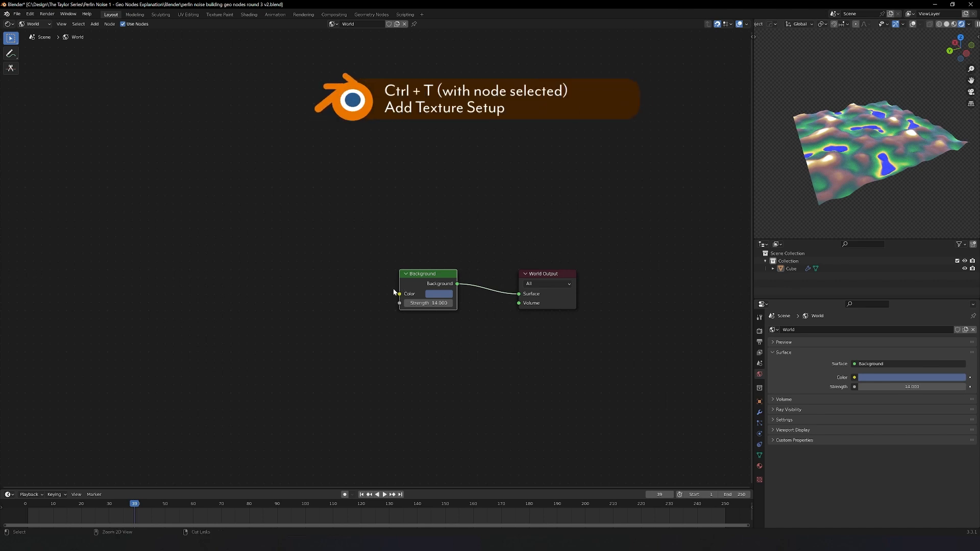
{"action": "key", "text": "ctrl+t"}
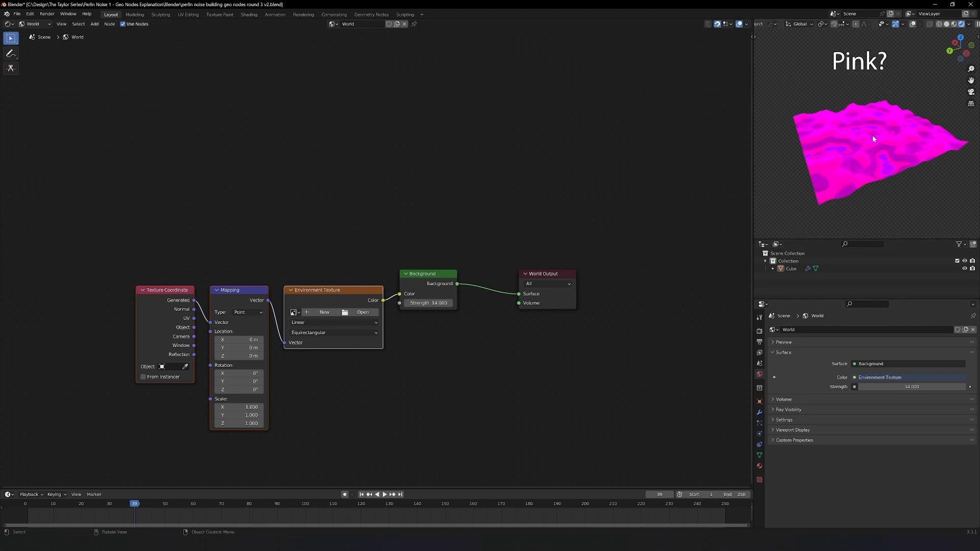
{"action": "left_click", "coordinate": [364, 312]}
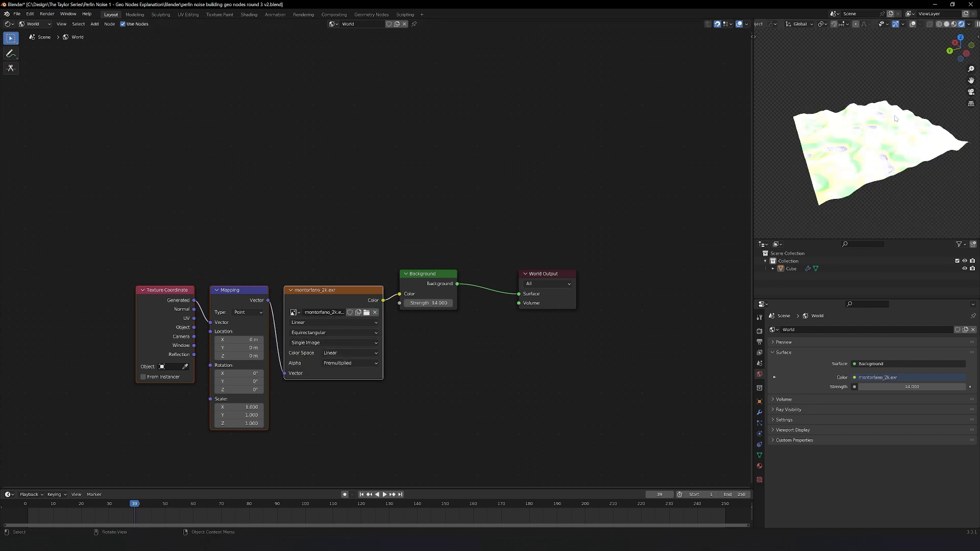
- Set the world background's strength to 1
{"action": "left_click", "coordinate": [900, 386]}
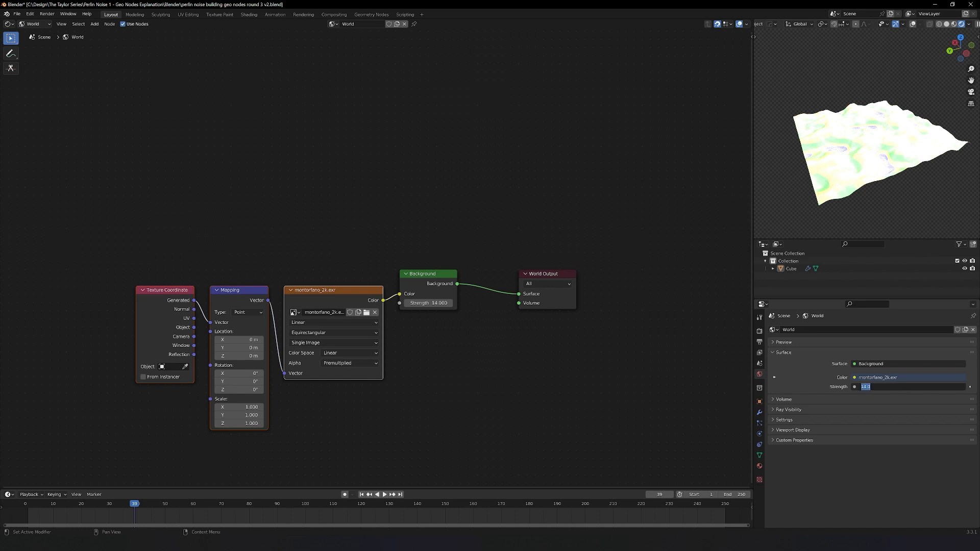
{"action": "type", "text": "1"}
{"action": "key", "text": "Return"}
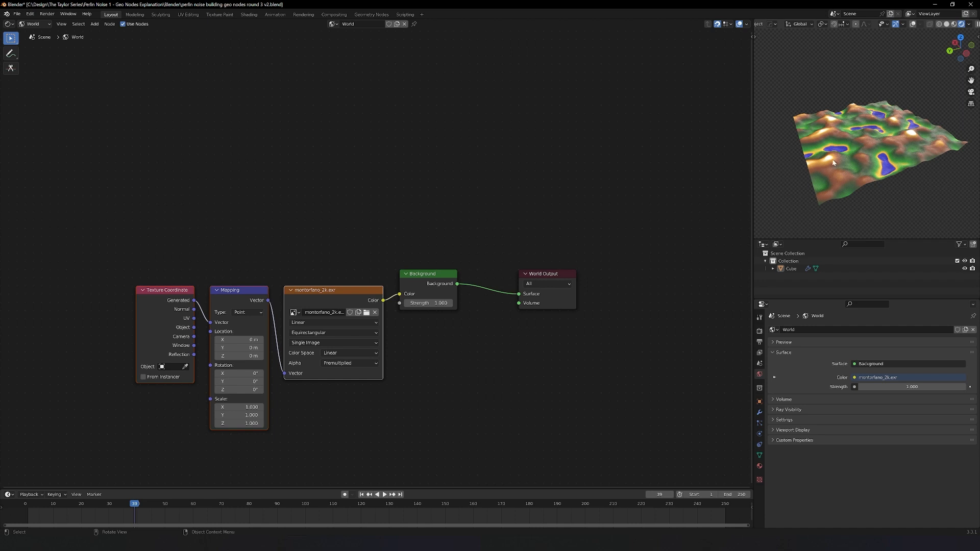
- Return to the object's shader nodes and duplicate the multicolour ColorRamp, placing the copy directly below the original
{"action": "left_click", "coordinate": [44, 24]}
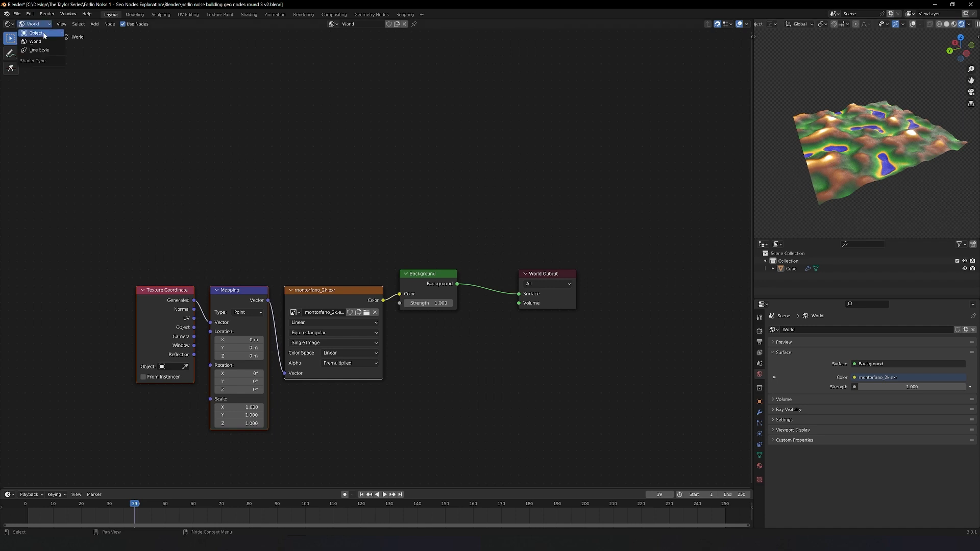
{"action": "left_click", "coordinate": [43, 34]}
{"action": "scroll", "coordinate": [856, 189], "scroll_direction": "up", "scroll_amount": 5}
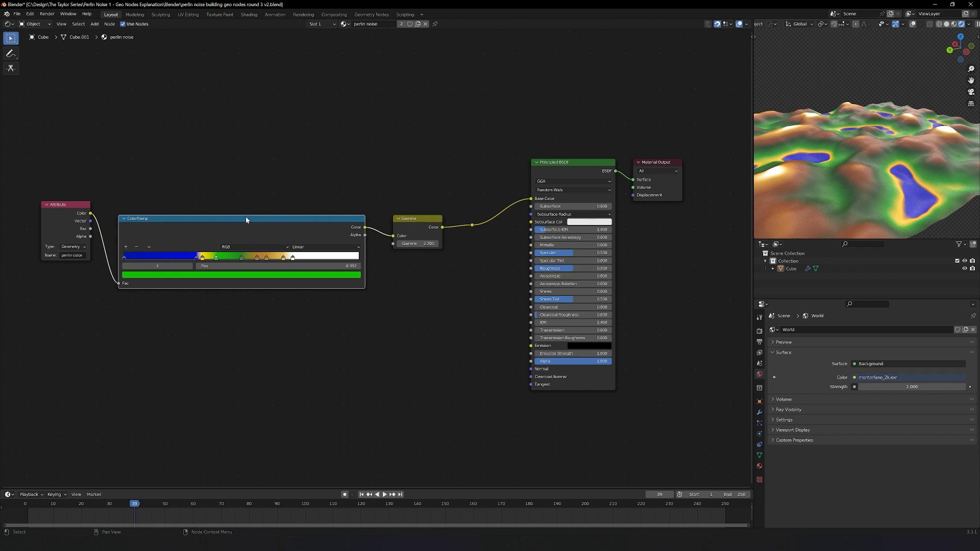
{"action": "key", "text": "shift+d"}
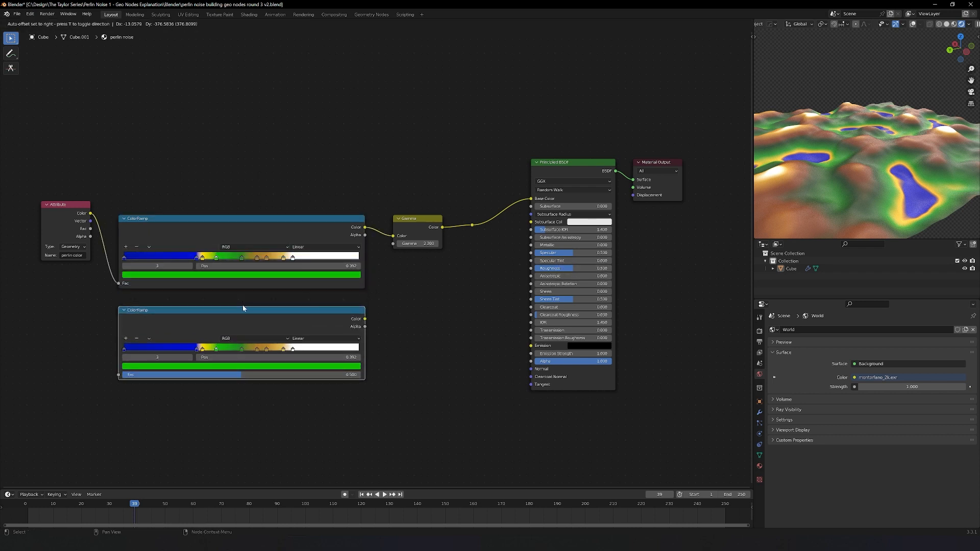
{"action": "left_click", "coordinate": [243, 308]}
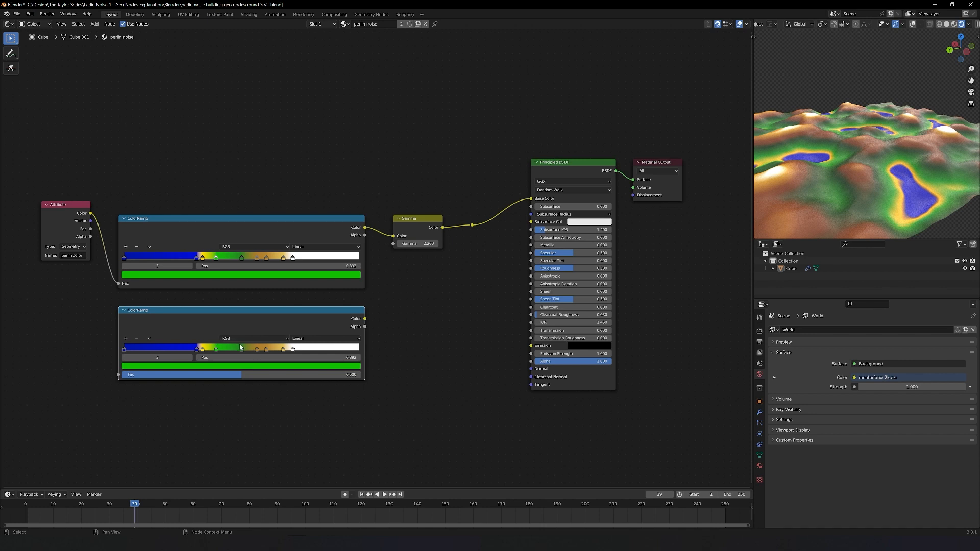
- Link the Attribute's Color to the duplicate ColorRamp's Fac, and the duplicate's Color to the Principled BSDF's Base Color
{"action": "left_click_drag", "start_coordinate": [91, 213], "coordinate": [117, 376]}
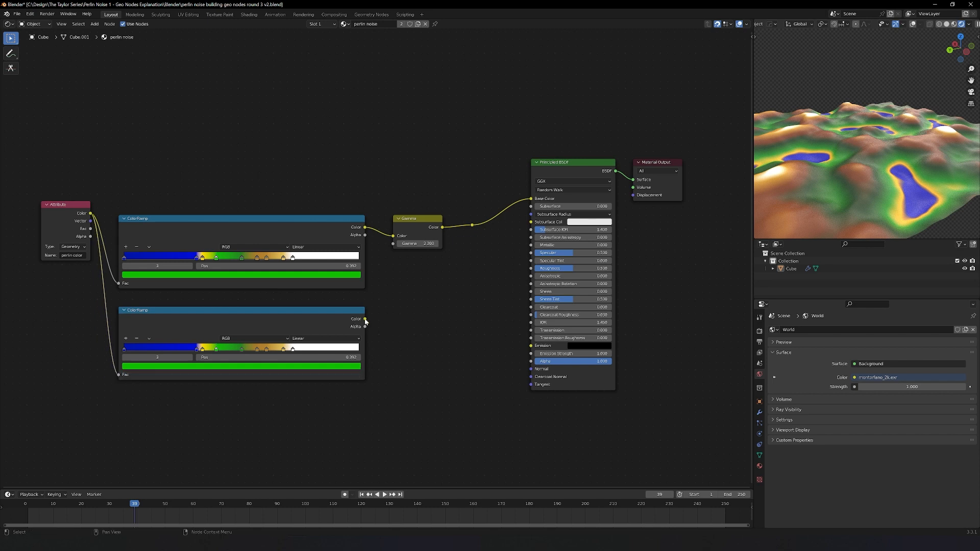
{"action": "mouse_move", "coordinate": [365, 319]}
{"action": "left_mouse_down"}
{"action": "mouse_move", "coordinate": [465, 265]}
{"action": "mouse_move", "coordinate": [532, 199]}
{"action": "left_mouse_up"}
- Try maximum Metallic and zero Roughness on the Principled BSDF, and undo both changes
{"action": "left_click_drag", "start_coordinate": [541, 249], "coordinate": [612, 248]}
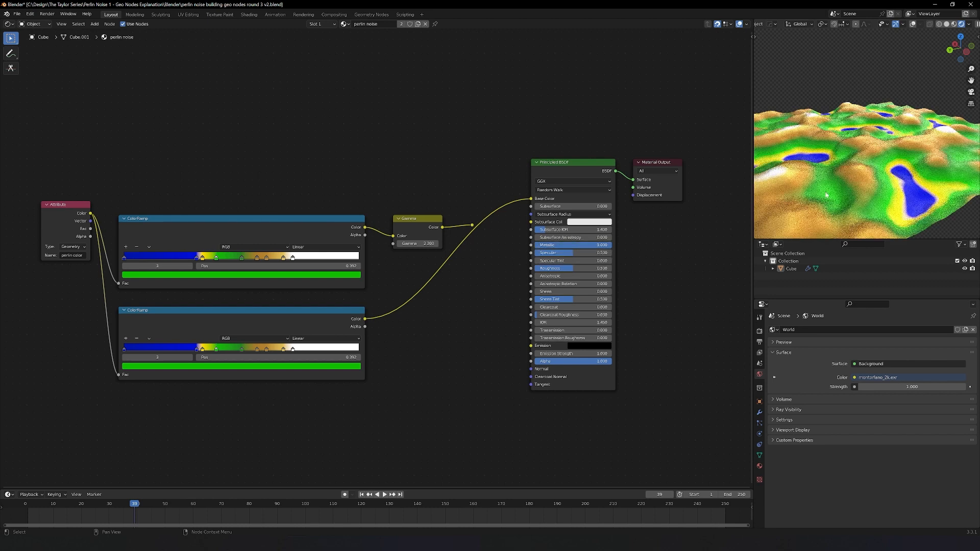
{"action": "left_click_drag", "start_coordinate": [553, 270], "coordinate": [535, 270]}
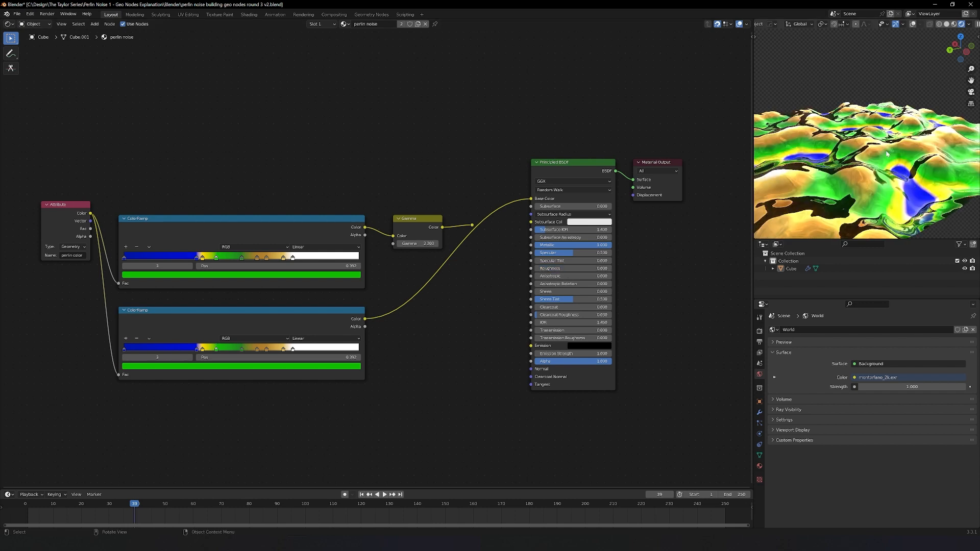
{"action": "mouse_move", "coordinate": [887, 154]}
{"action": "middle_mouse_down"}
{"action": "mouse_move", "coordinate": [866, 177]}
{"action": "mouse_move", "coordinate": [901, 153]}
{"action": "middle_mouse_up"}
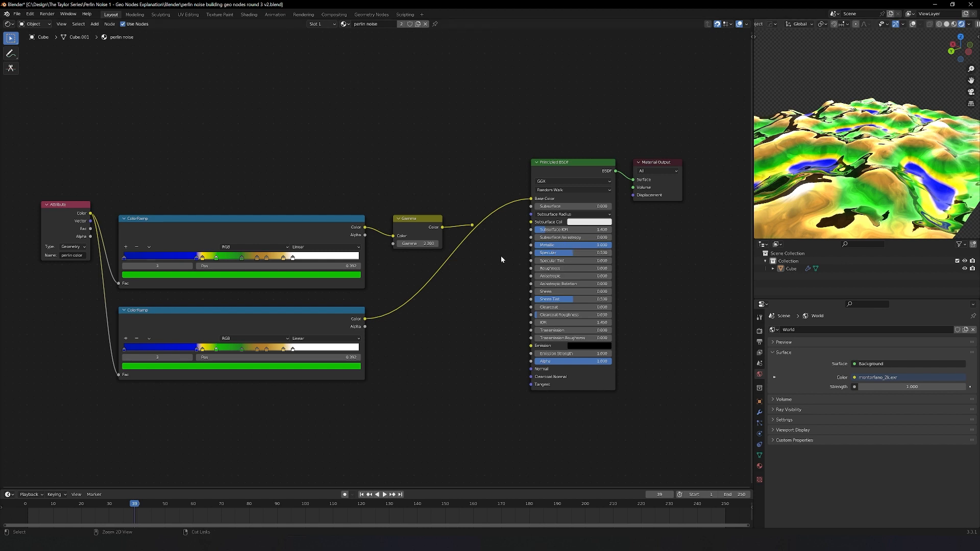
{"action": "key", "text": "ctrl+z"}
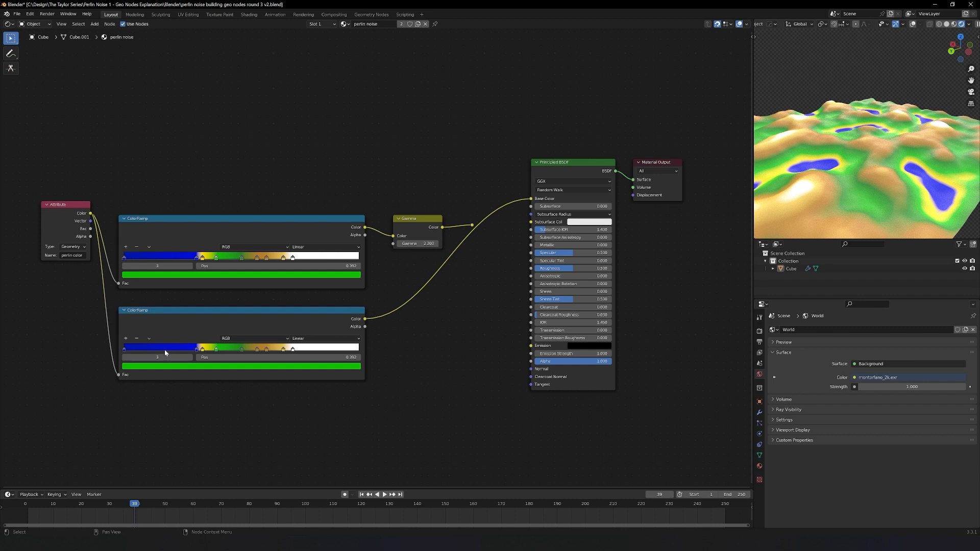
- Switch the viewport to Material Preview and change the duplicate ColorRamp's two blue stops to white
{"action": "left_click", "coordinate": [124, 349]}
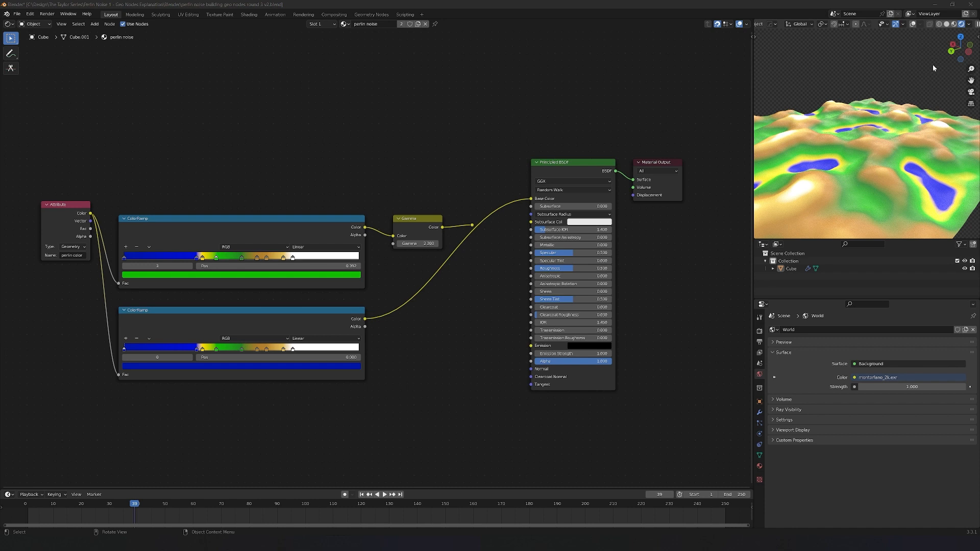
{"action": "left_click", "coordinate": [954, 24]}
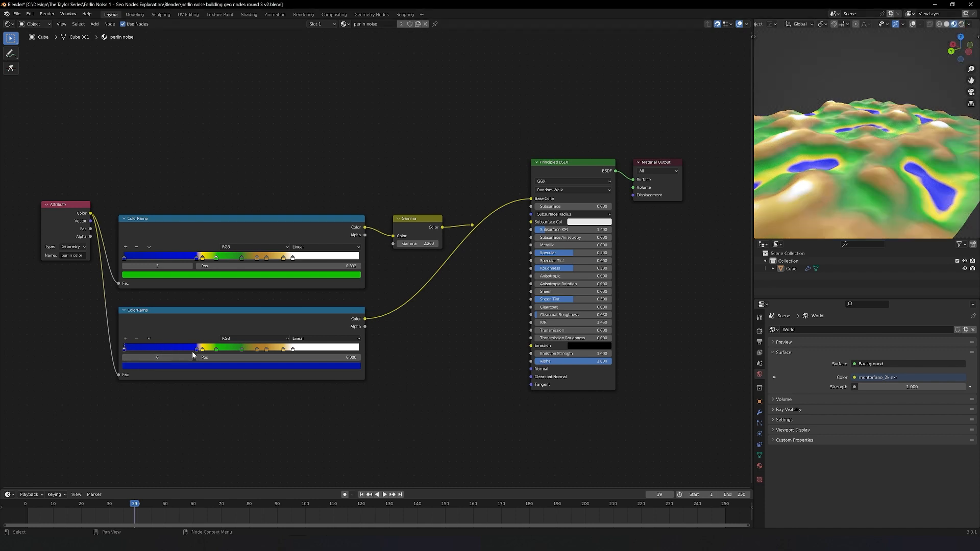
{"action": "left_click", "coordinate": [158, 365]}
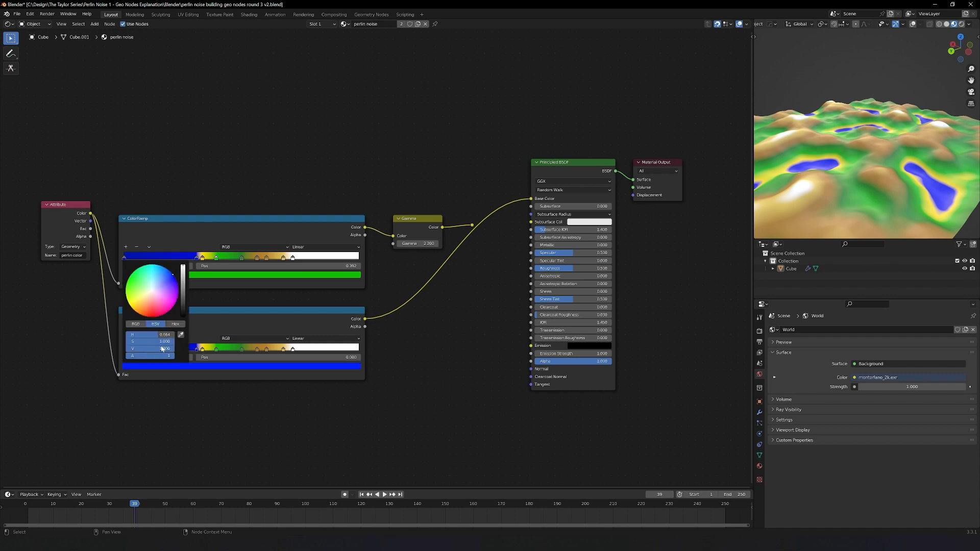
{"action": "left_click_drag", "start_coordinate": [168, 341], "coordinate": [126, 341]}
{"action": "left_click", "coordinate": [196, 350]}
{"action": "left_click", "coordinate": [197, 367]}
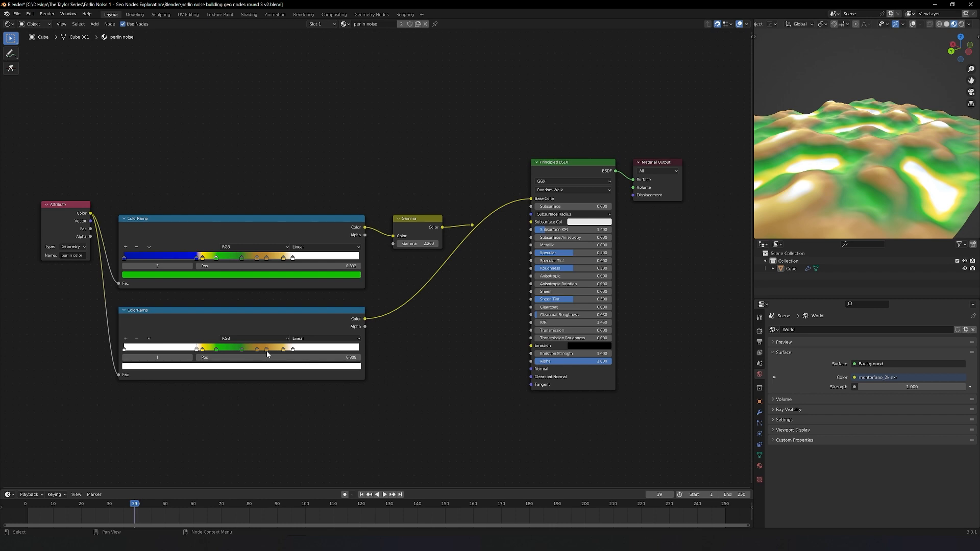
- Delete the two green stops and the two brown stops from the duplicate ColorRamp
{"action": "left_click", "coordinate": [217, 349]}
{"action": "left_click", "coordinate": [137, 338]}
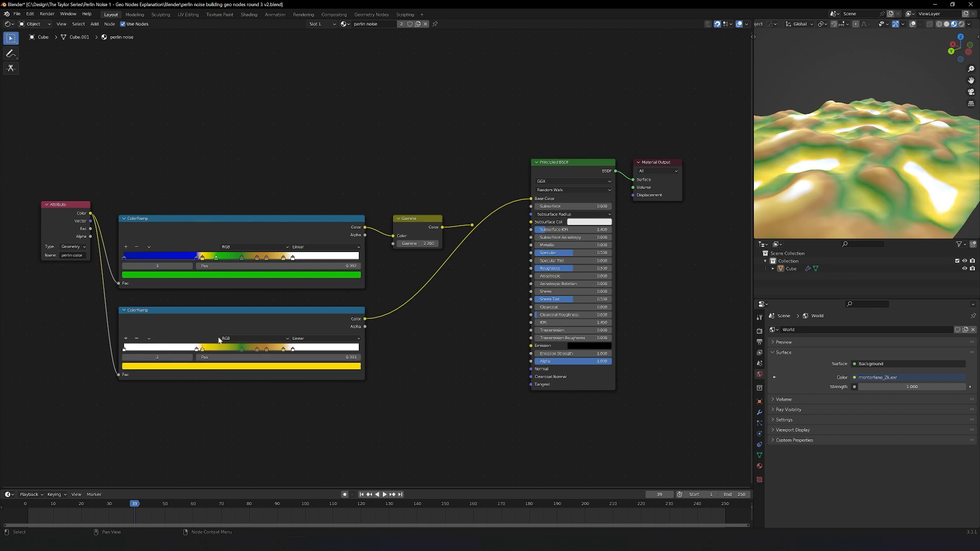
{"action": "left_click", "coordinate": [241, 349]}
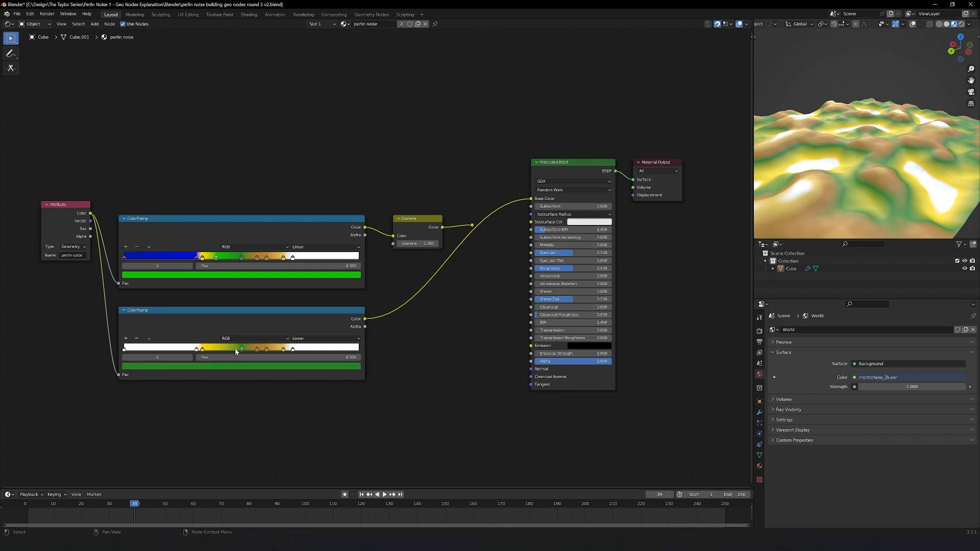
{"action": "left_click", "coordinate": [136, 339]}
{"action": "left_click", "coordinate": [266, 349]}
{"action": "left_click", "coordinate": [136, 339]}
{"action": "left_click", "coordinate": [136, 338]}
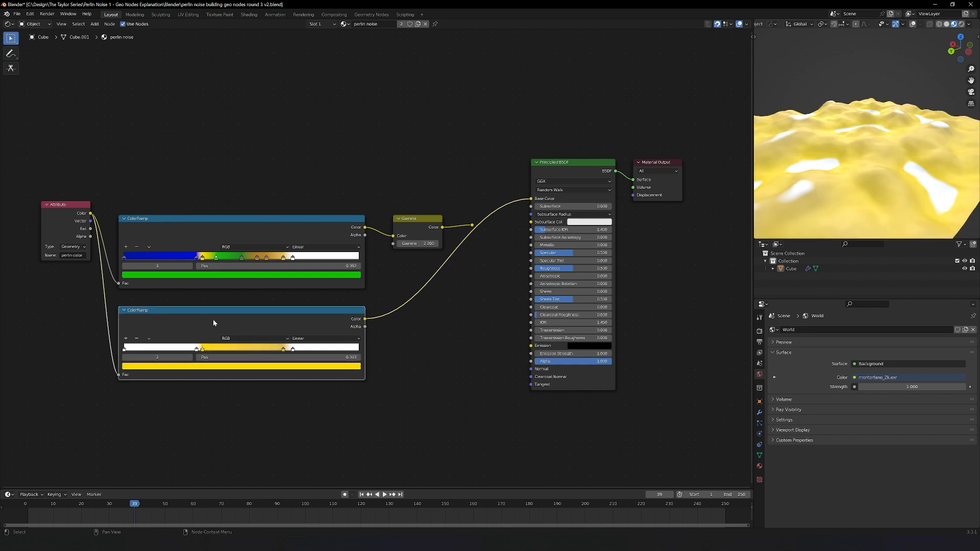
- Change the yellow and tan stops of the duplicate ColorRamp to black
{"action": "left_click", "coordinate": [213, 320]}
{"action": "left_click", "coordinate": [203, 365]}
{"action": "left_click_drag", "start_coordinate": [179, 285], "coordinate": [179, 303]}
{"action": "left_click", "coordinate": [284, 349]}
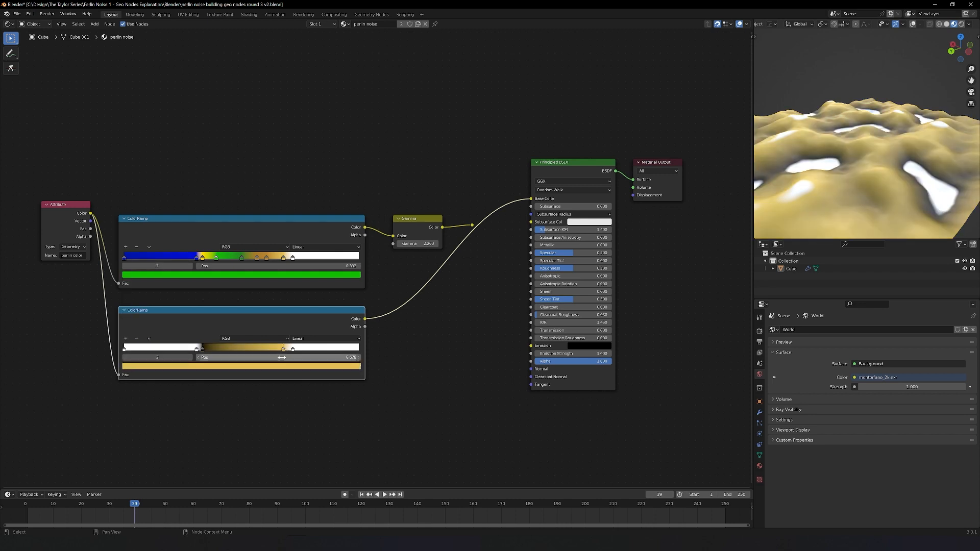
{"action": "left_click", "coordinate": [279, 366]}
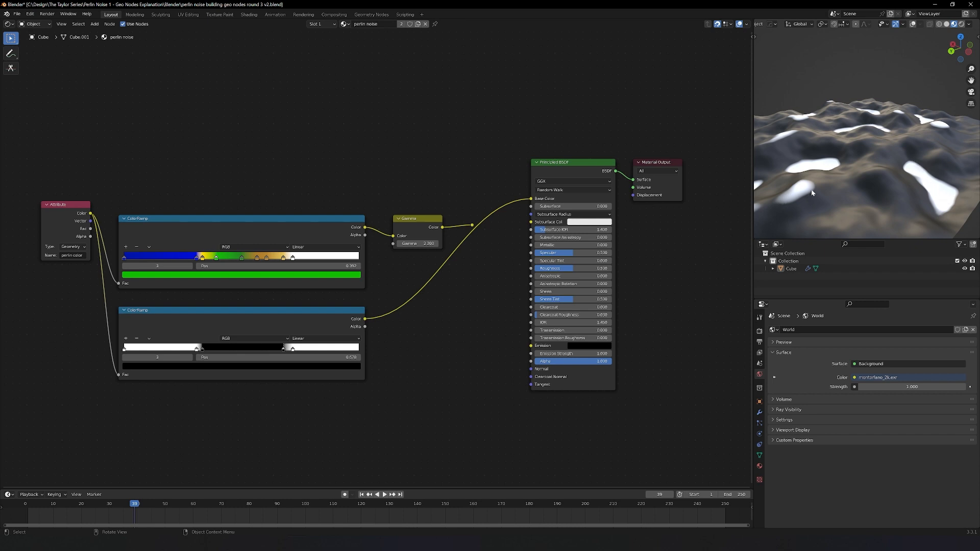
- Darken the last white stop of the duplicate ColorRamp to a medium grey
{"action": "left_click", "coordinate": [292, 349]}
{"action": "left_click", "coordinate": [320, 367]}
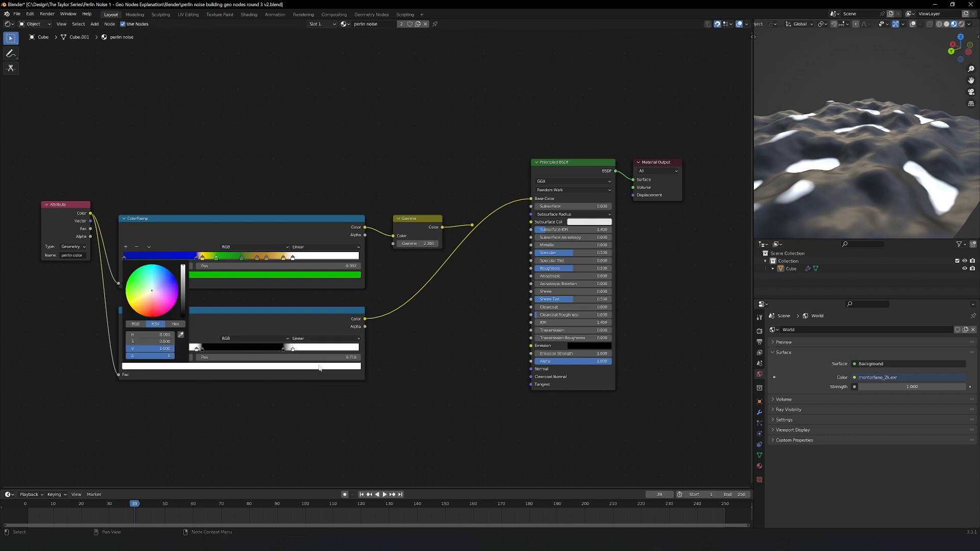
{"action": "left_click", "coordinate": [182, 290]}
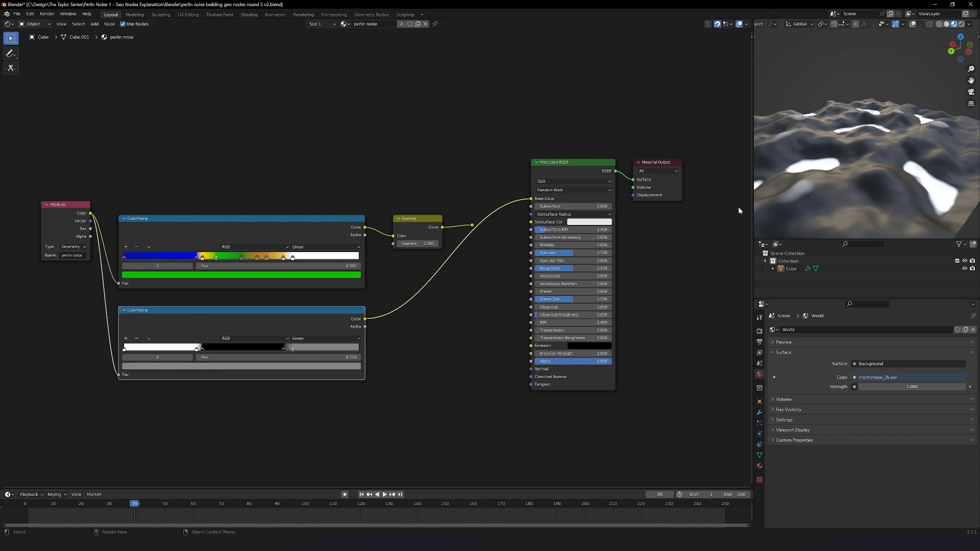
- Link the duplicate ColorRamp's Color to Metallic and the Gamma's Color to Base Color, and switch the viewport to Rendered shading
{"action": "left_click_drag", "start_coordinate": [365, 319], "coordinate": [531, 245]}
{"action": "left_click_drag", "start_coordinate": [472, 225], "coordinate": [531, 199]}
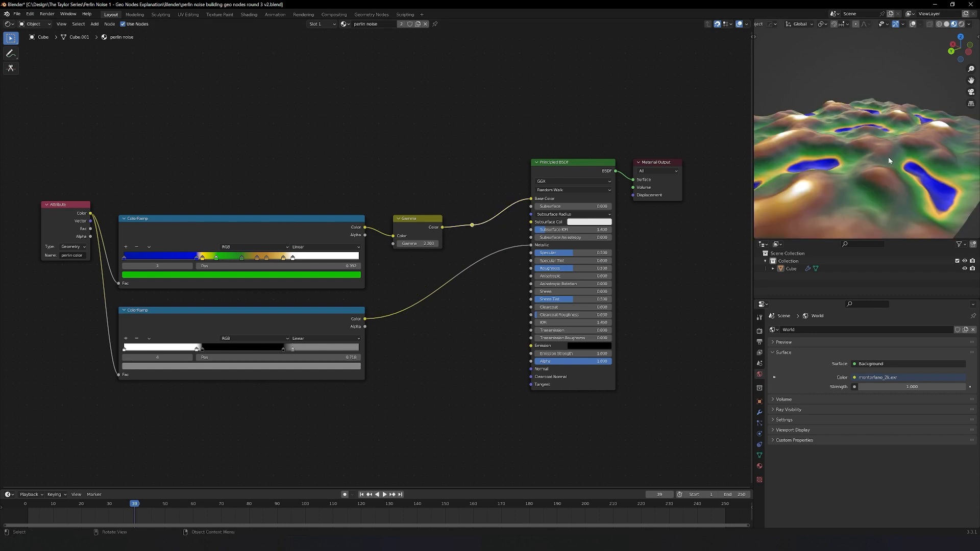
{"action": "left_click", "coordinate": [961, 24]}
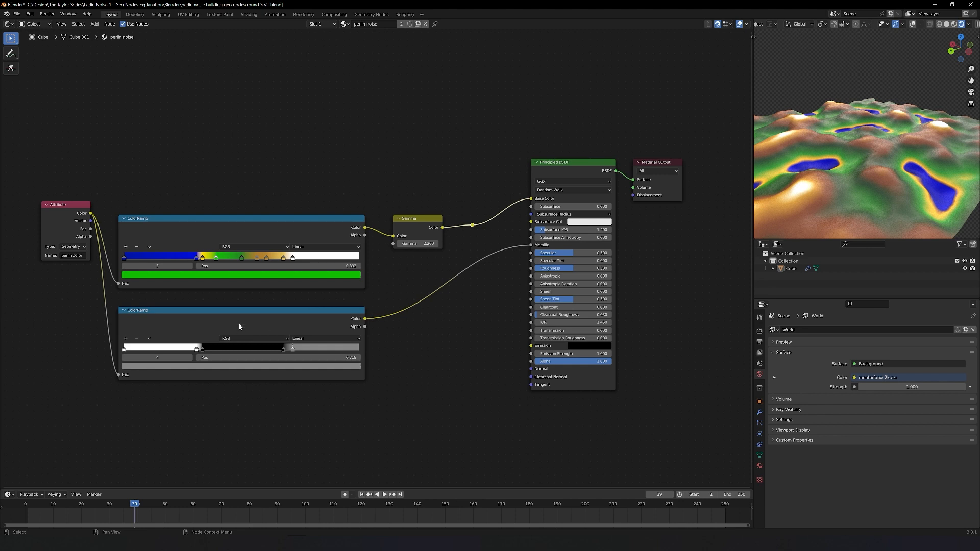
- Route the duplicate ColorRamp's Color through a new Invert node into the Principled BSDF's Roughness, and save the file
{"action": "key", "text": "shift+a"}
{"action": "left_click", "coordinate": [437, 339]}
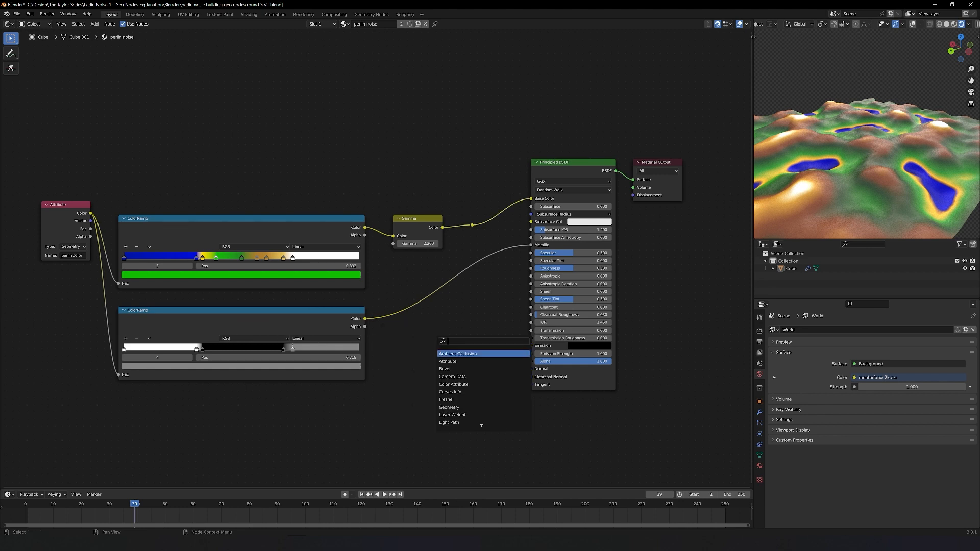
{"action": "type", "text": "invert"}
{"action": "key", "text": "Return"}
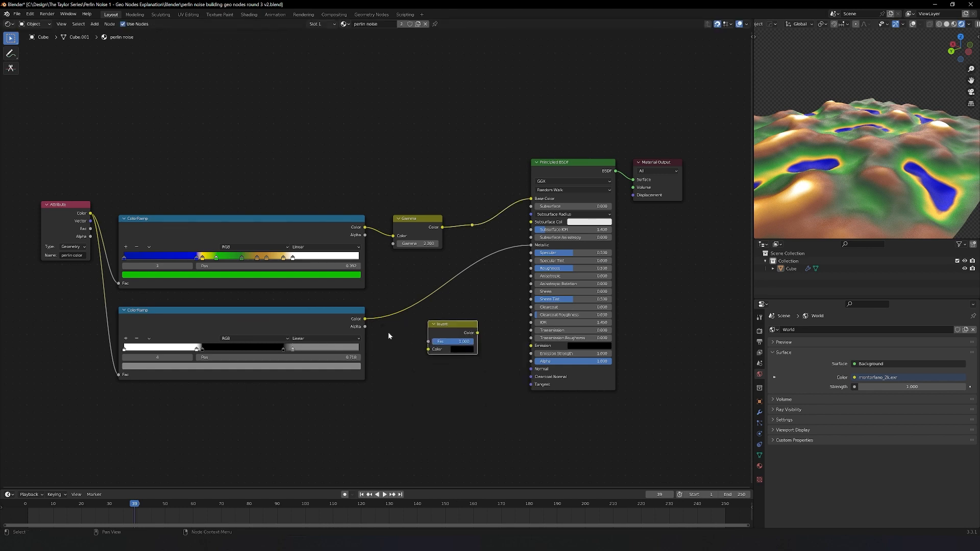
{"action": "left_click", "coordinate": [438, 339]}
{"action": "left_click_drag", "start_coordinate": [365, 319], "coordinate": [530, 268]}
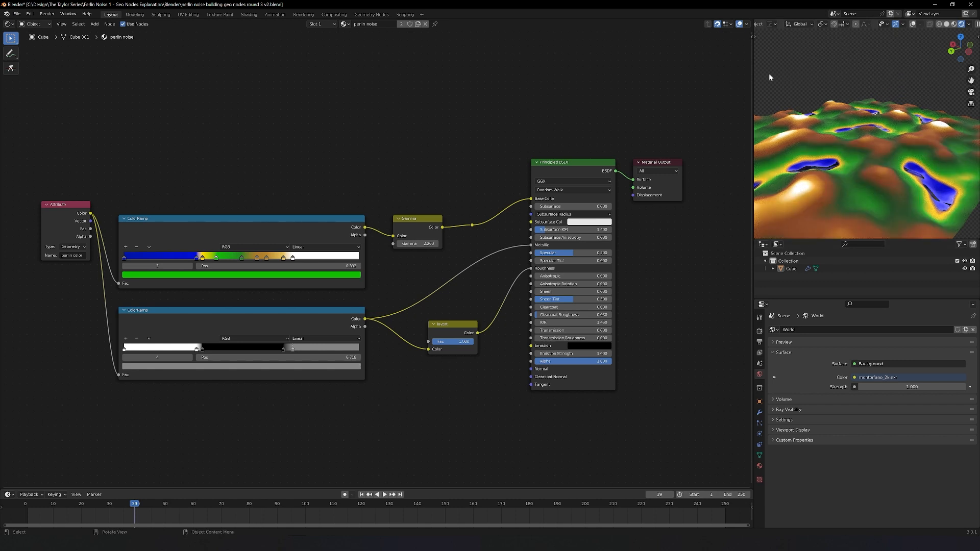
{"action": "key", "text": "ctrl+s"}
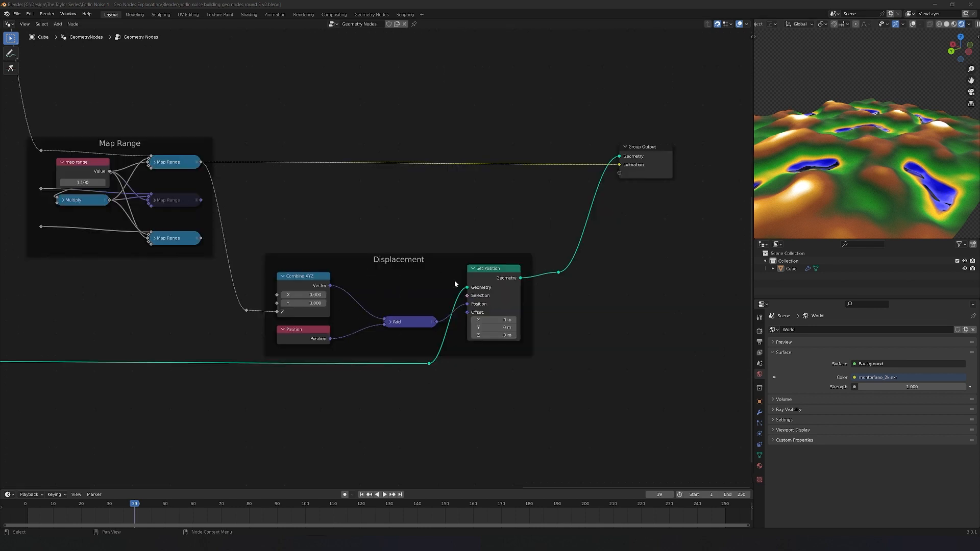
- In the geometry node tree, move the Group Output away from the displacement nodes and delete the Displacement frame
{"action": "scroll", "coordinate": [408, 271], "scroll_direction": "down", "scroll_amount": 2}
{"action": "left_click_drag", "start_coordinate": [442, 174], "coordinate": [597, 352]}
{"action": "left_click_drag", "start_coordinate": [597, 352], "coordinate": [597, 352]}
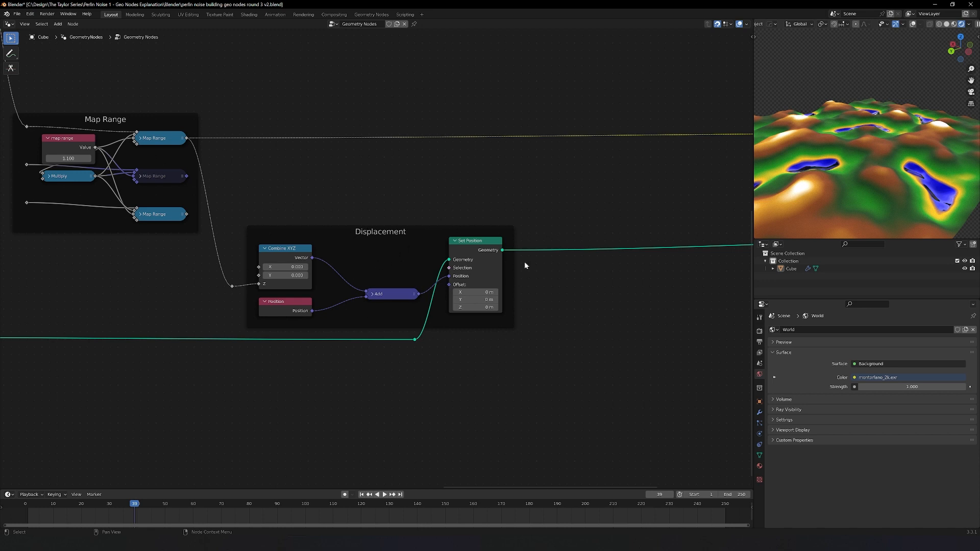
{"action": "left_click", "coordinate": [373, 234]}
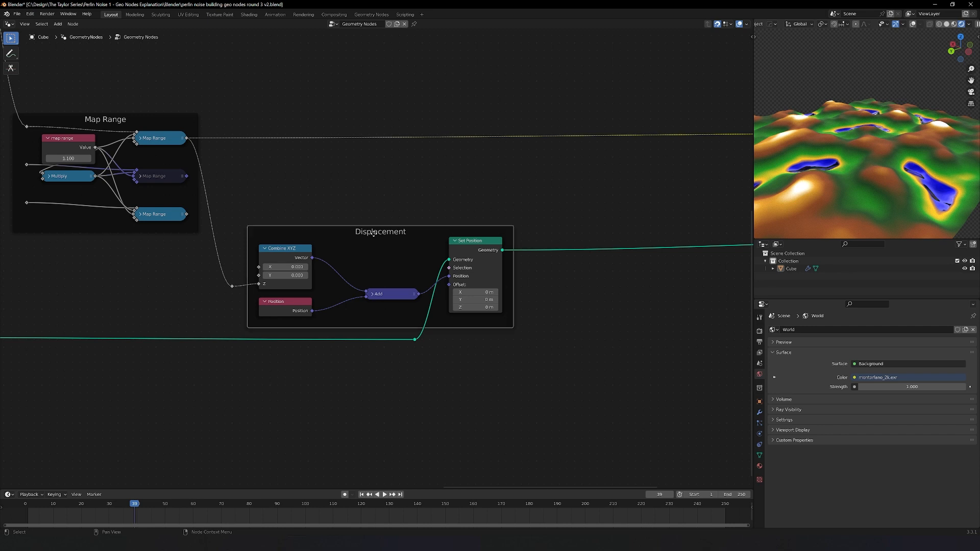
{"action": "key", "text": "x"}
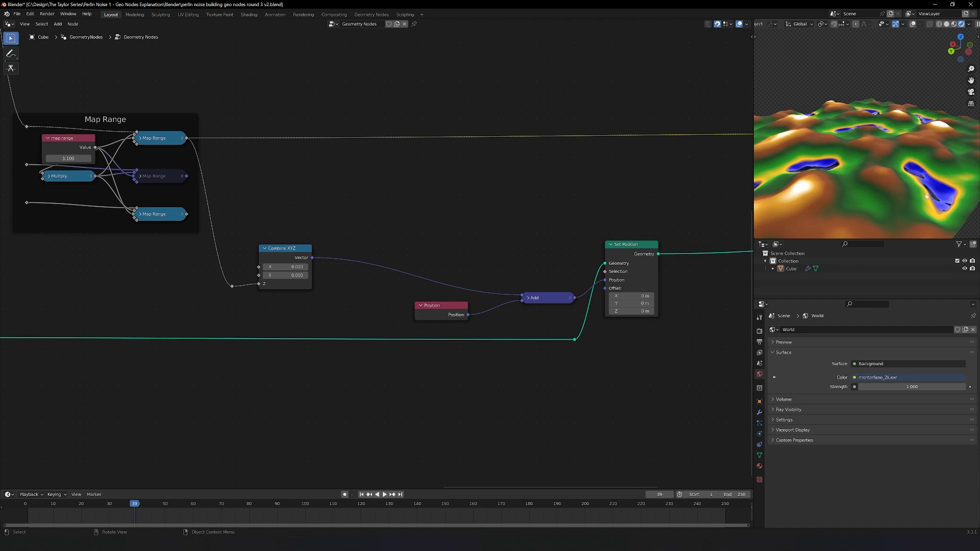
- Switch the viewport to Material Preview with a close view of a blue lake
{"action": "middle_click_drag", "start_coordinate": [925, 196], "coordinate": [937, 170]}
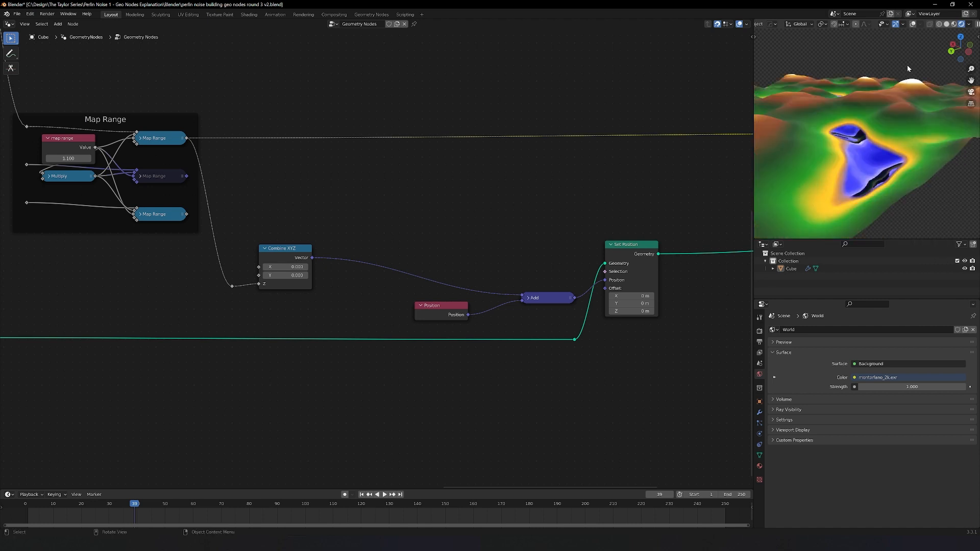
{"action": "left_click", "coordinate": [953, 24]}
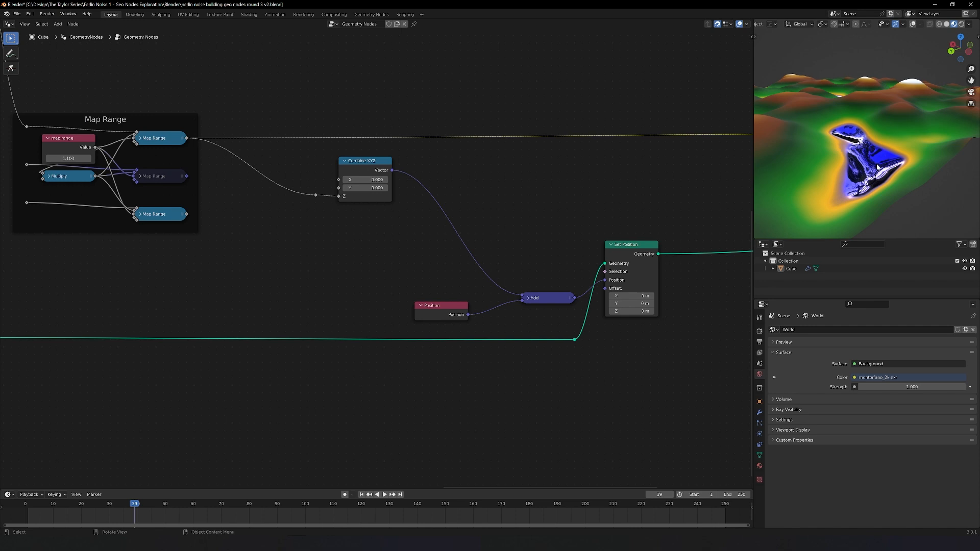
- Duplicate the Combine XYZ node below the original and link the Map Range reroute to the duplicate's Z
{"action": "left_click", "coordinate": [365, 163]}
{"action": "key", "text": "shift+d"}
{"action": "left_click", "coordinate": [363, 225]}
{"action": "left_click_drag", "start_coordinate": [317, 195], "coordinate": [338, 256]}
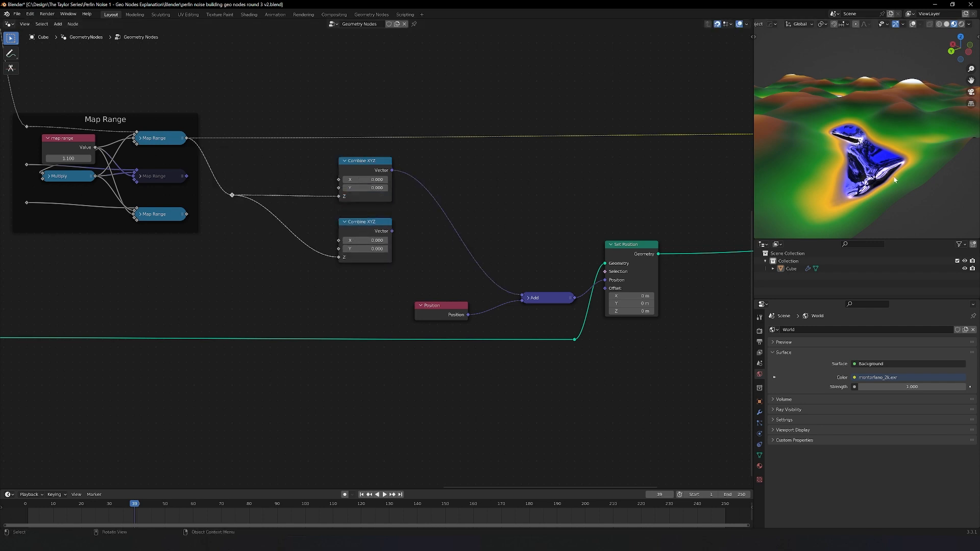
- Insert a Math node set to Less Than on the link into the lower Combine XYZ's Z
{"action": "left_click", "coordinate": [246, 269]}
{"action": "key", "text": "shift+a"}
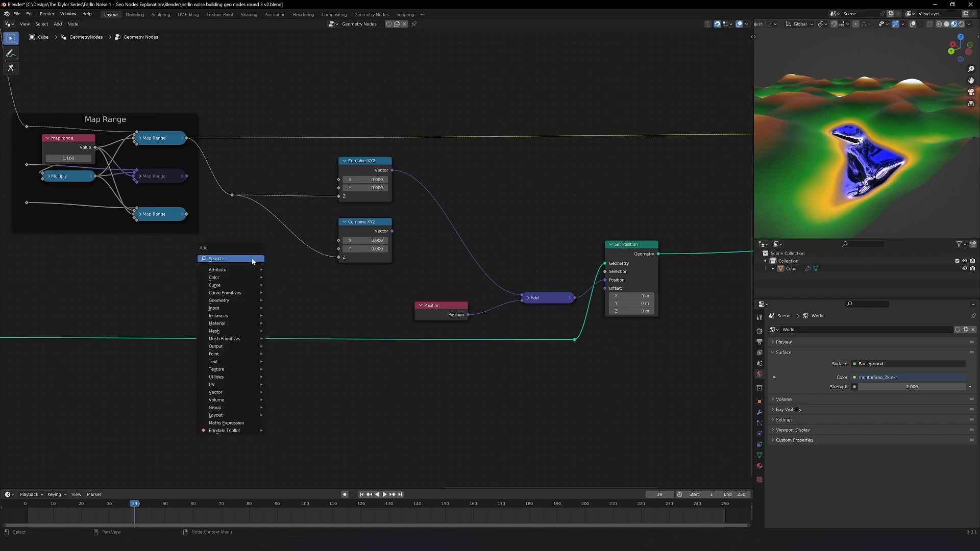
{"action": "left_click", "coordinate": [253, 258]}
{"action": "type", "text": "math"}
{"action": "key", "text": "Return"}
{"action": "left_click", "coordinate": [266, 219]}
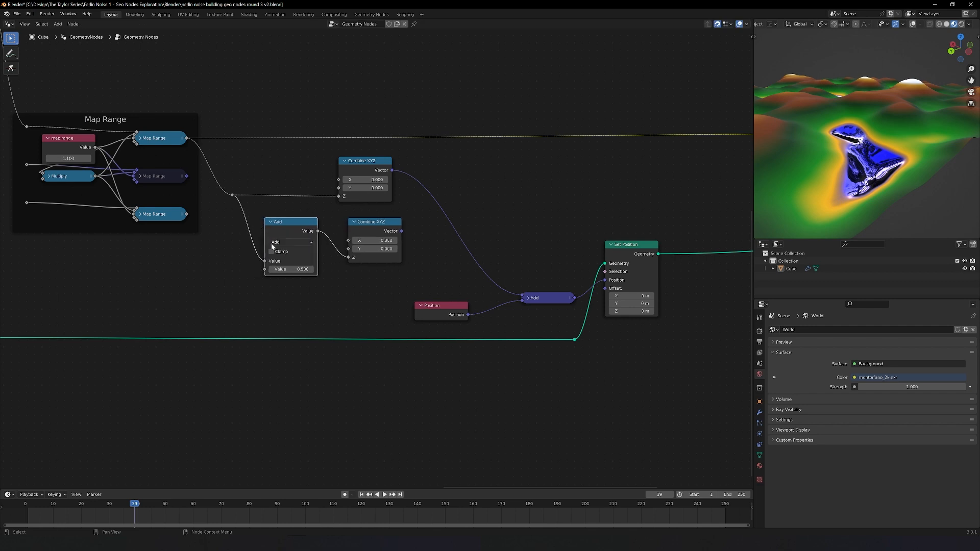
{"action": "left_click", "coordinate": [302, 243]}
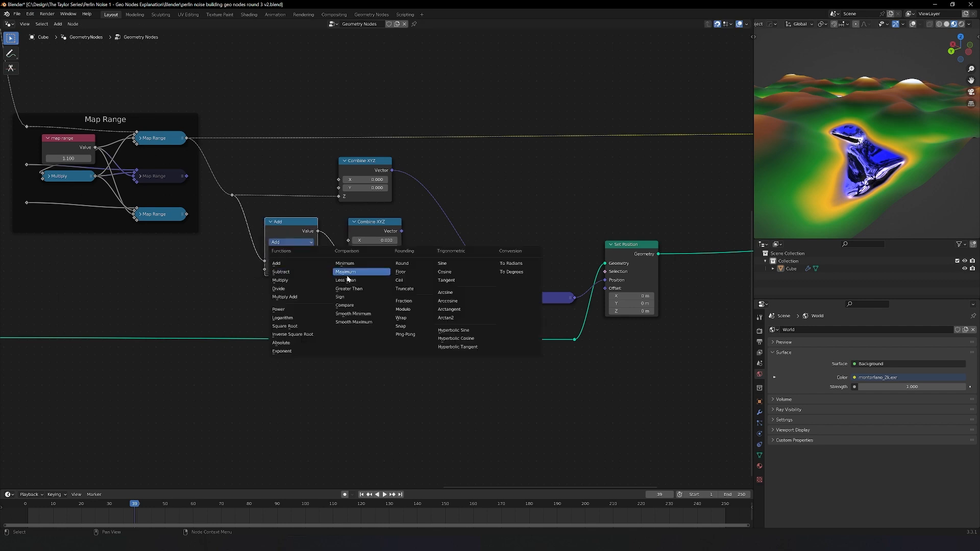
{"action": "left_click", "coordinate": [360, 270]}
- Link the lower Combine XYZ's Vector to the vector Add node and set the Less Than threshold to 0.33
{"action": "left_click_drag", "start_coordinate": [391, 231], "coordinate": [521, 296]}
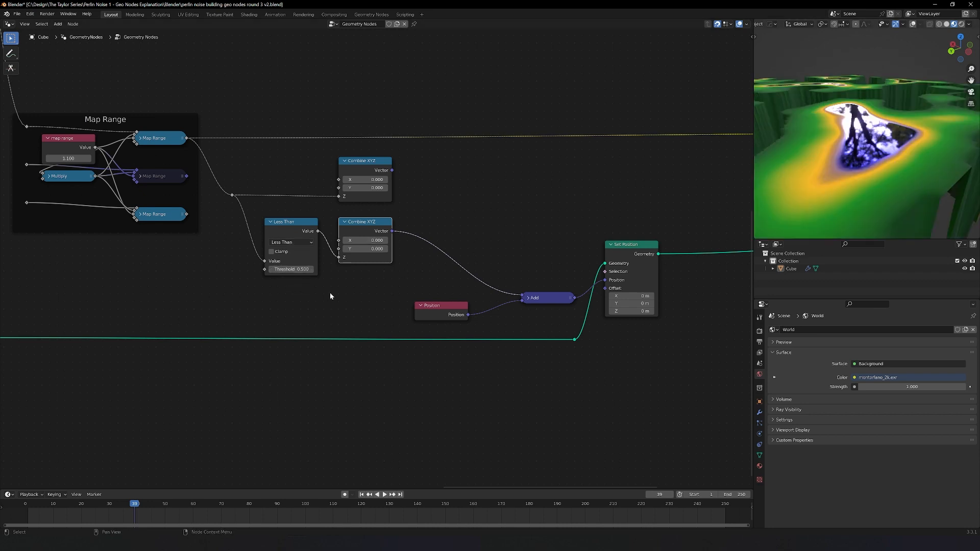
{"action": "left_click_drag", "start_coordinate": [298, 271], "coordinate": [286, 271]}
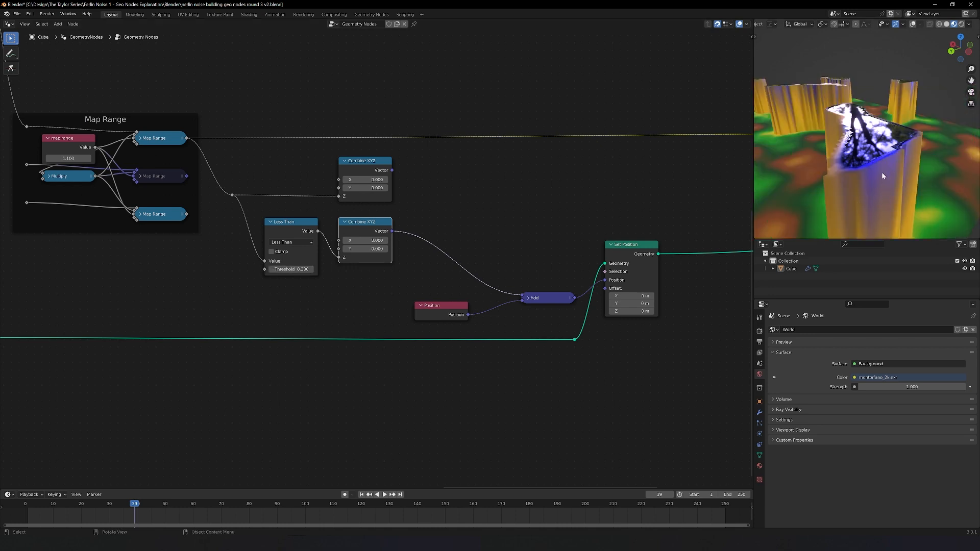
- Add a MixRGB node before the vector Add node and move the lower Combine XYZ further down
{"action": "left_click", "coordinate": [353, 266]}
{"action": "key", "text": "shift+a"}
{"action": "type", "text": "mixRGB"}
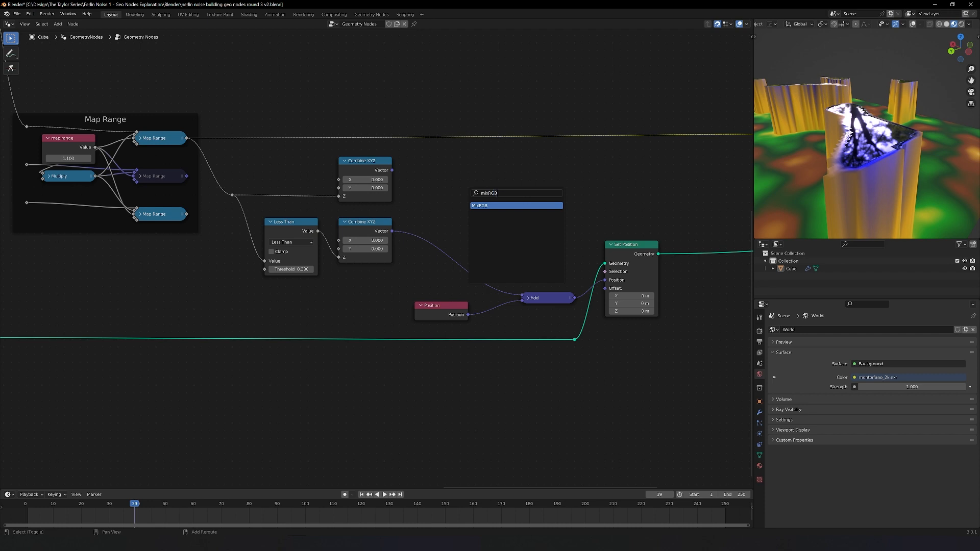
{"action": "key", "text": "Return"}
{"action": "left_click", "coordinate": [467, 190]}
{"action": "left_click_drag", "start_coordinate": [365, 222], "coordinate": [373, 266]}
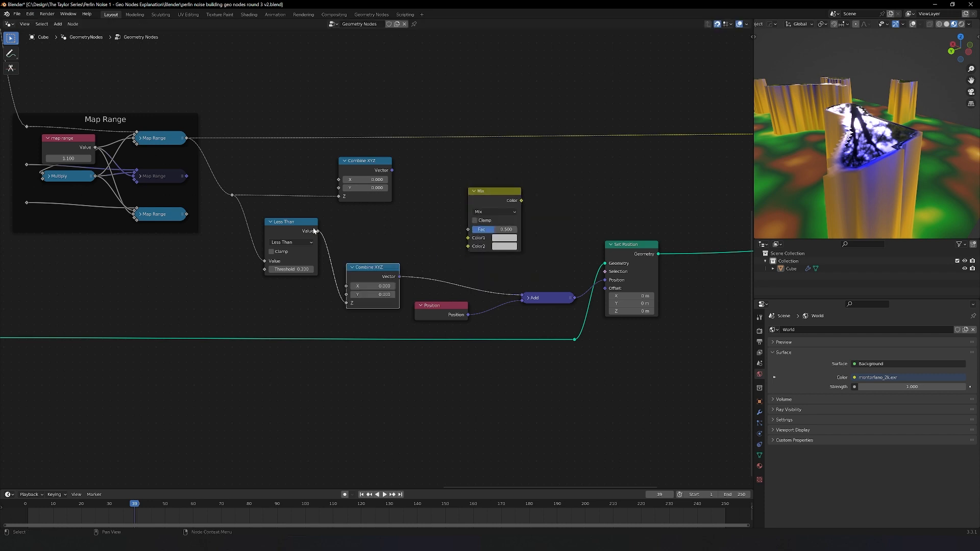
- Link the Less Than Value to the Mix's Fac, the upper Combine XYZ to Color1, and the Mix's Color to the Add node
{"action": "left_click_drag", "start_coordinate": [317, 231], "coordinate": [478, 234]}
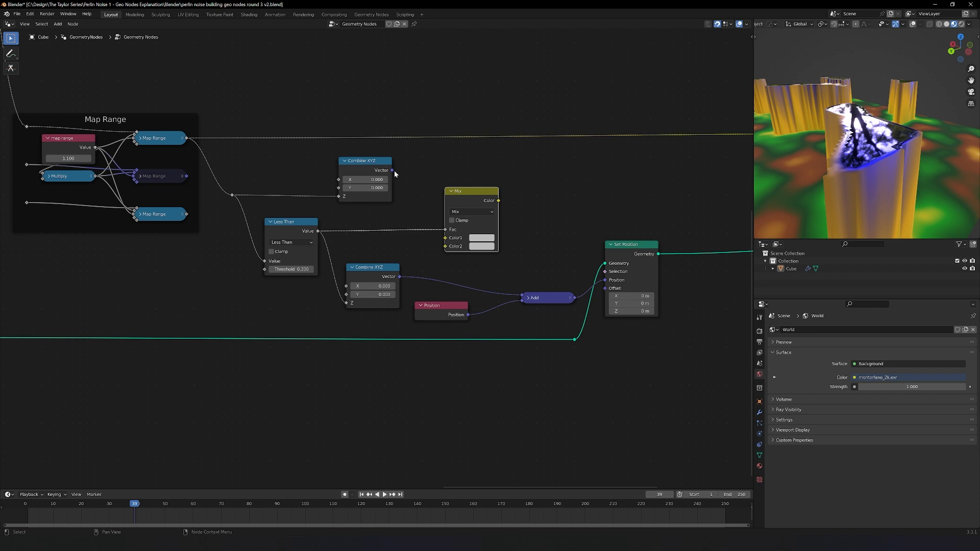
{"action": "left_click_drag", "start_coordinate": [392, 170], "coordinate": [445, 237]}
{"action": "left_click_drag", "start_coordinate": [499, 201], "coordinate": [523, 298]}
{"action": "scroll", "coordinate": [868, 207], "scroll_direction": "down", "scroll_amount": 5}
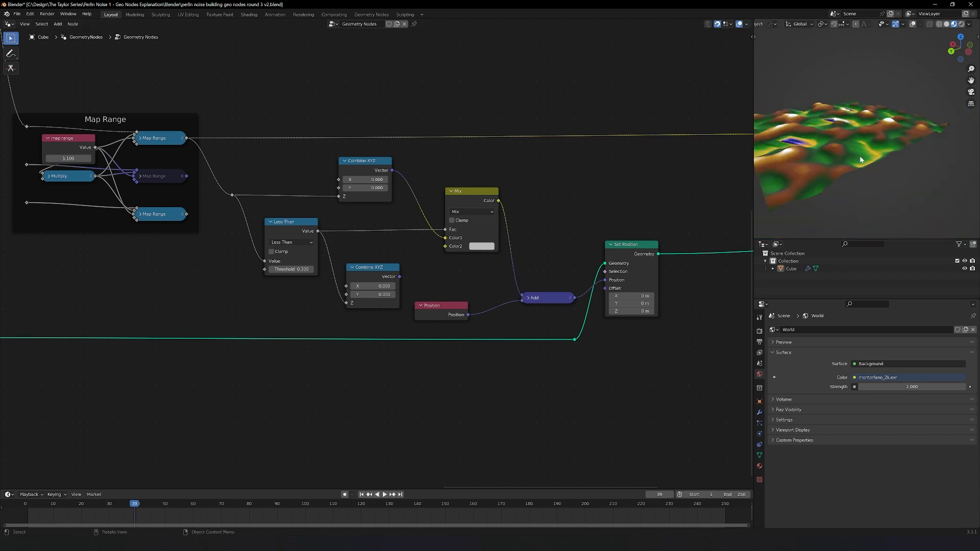
- Check the Mix node's Color2 value as a hex code, and link the lower Combine XYZ's Vector to Color2
{"action": "left_click", "coordinate": [487, 247]}
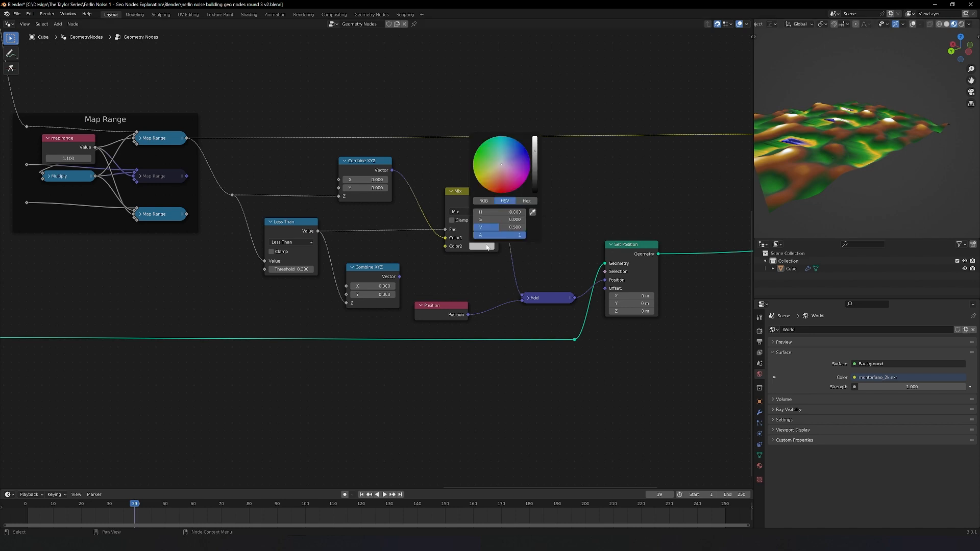
{"action": "left_click", "coordinate": [527, 201]}
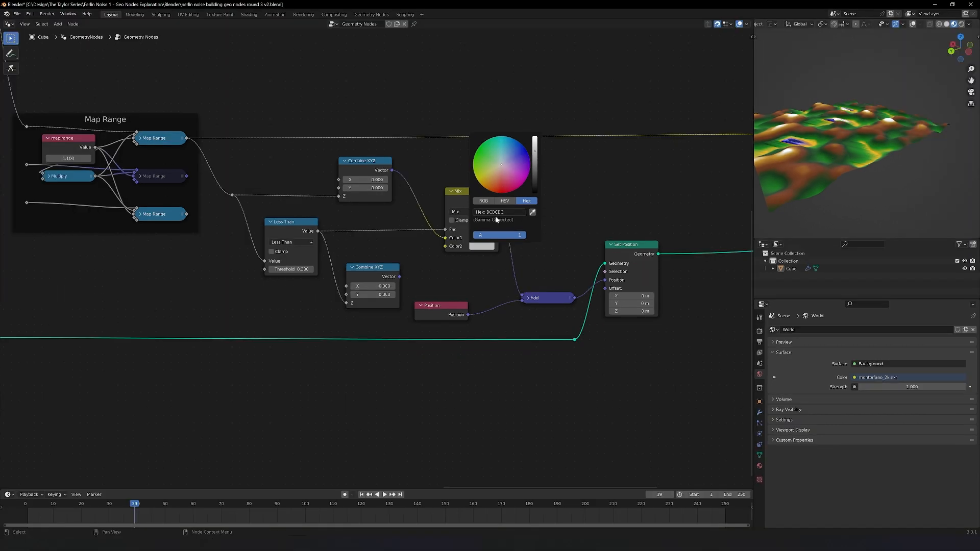
{"action": "left_click_drag", "start_coordinate": [399, 276], "coordinate": [445, 246]}
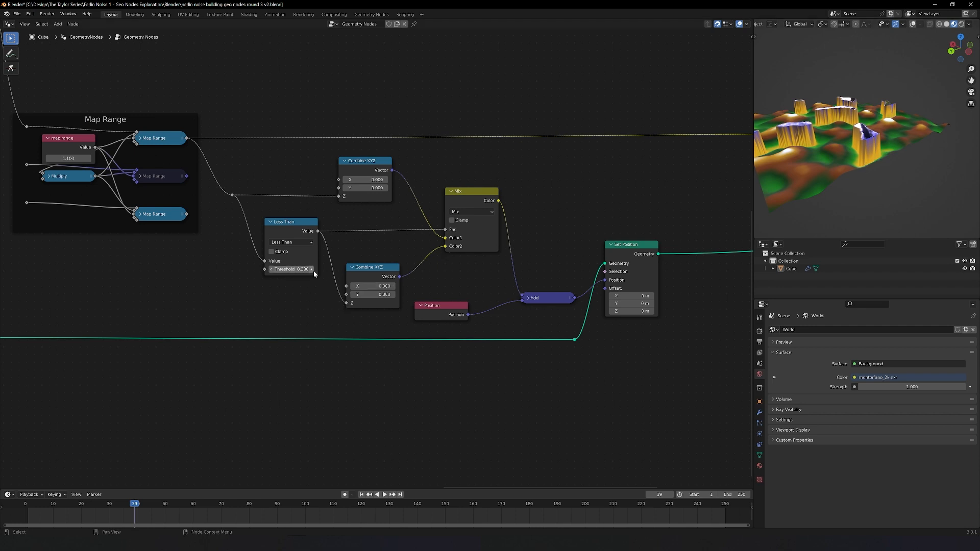
- Add a Value node beside the Less Than node and set it to 0.33
{"action": "key", "text": "shift+a"}
{"action": "left_click", "coordinate": [185, 291]}
{"action": "type", "text": "val"}
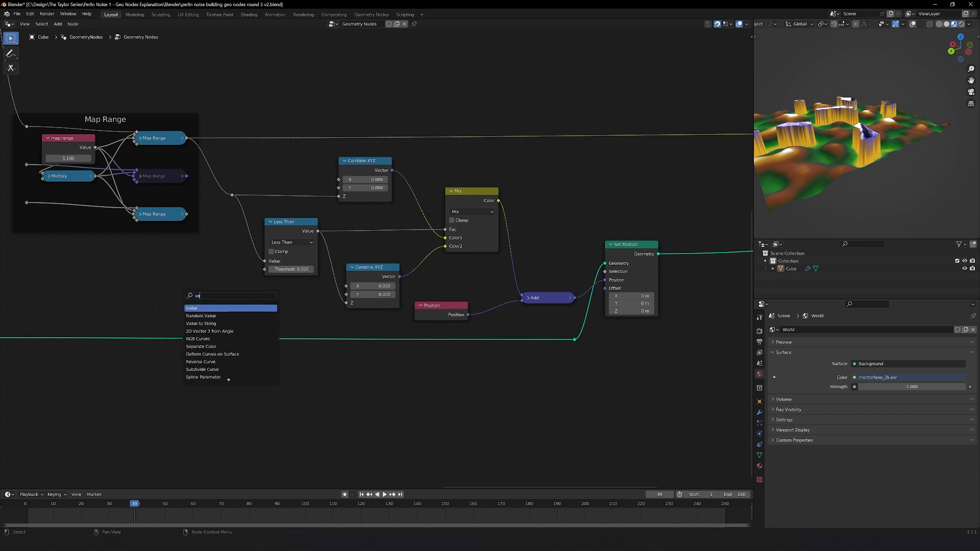
{"action": "key", "text": "Return"}
{"action": "left_click", "coordinate": [165, 272]}
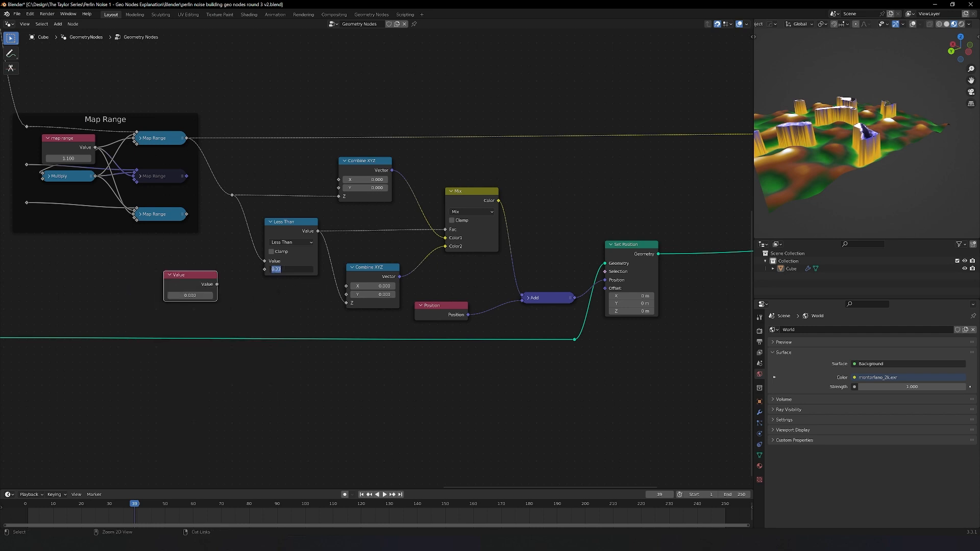
{"action": "left_click", "coordinate": [195, 296]}
{"action": "type", "text": "0.33"}
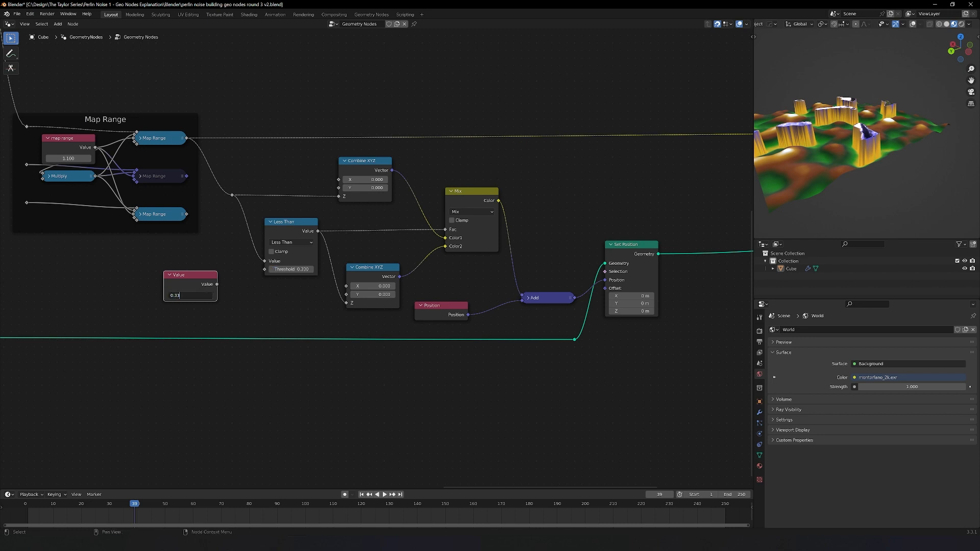
{"action": "key", "text": "Return"}
- Link the Value node to the Less Than's Threshold and the lower Combine XYZ's Z, and expand the uppermost Map Range node
{"action": "left_click_drag", "start_coordinate": [217, 284], "coordinate": [263, 270]}
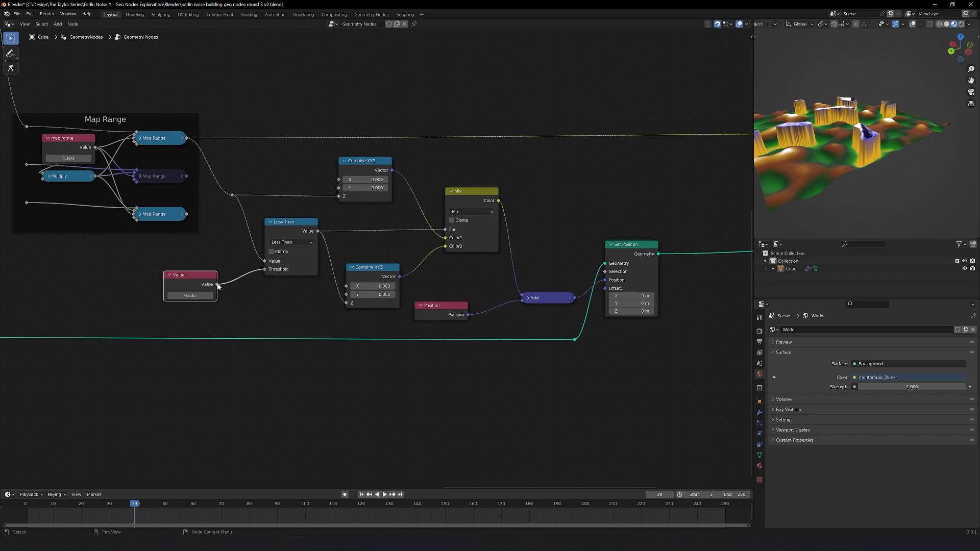
{"action": "left_click_drag", "start_coordinate": [217, 284], "coordinate": [346, 302]}
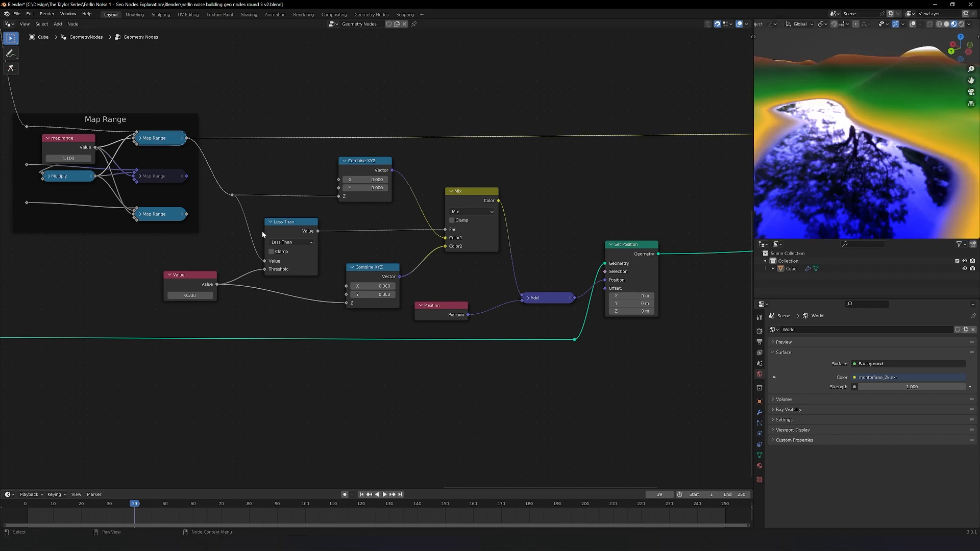
{"action": "left_click", "coordinate": [139, 138]}
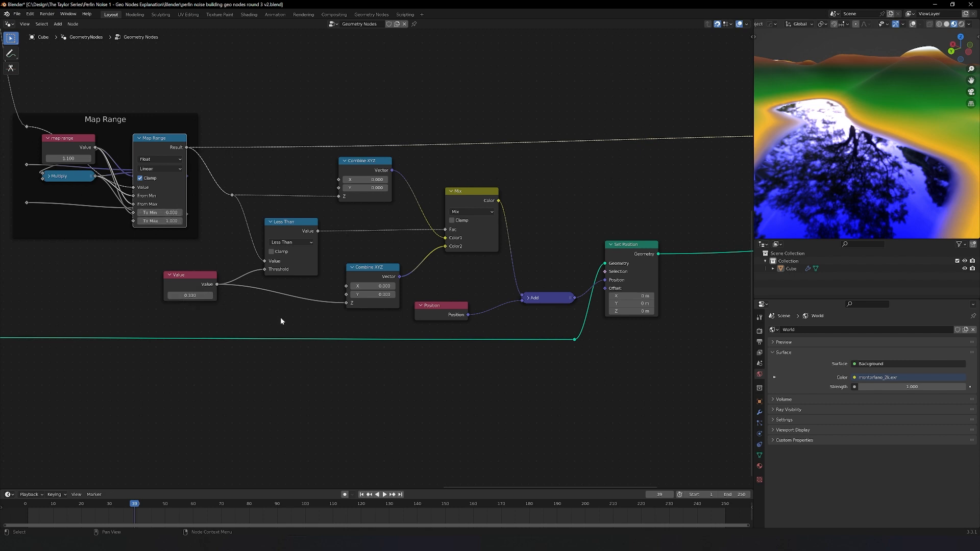
{"action": "key", "text": "shift+F3"}
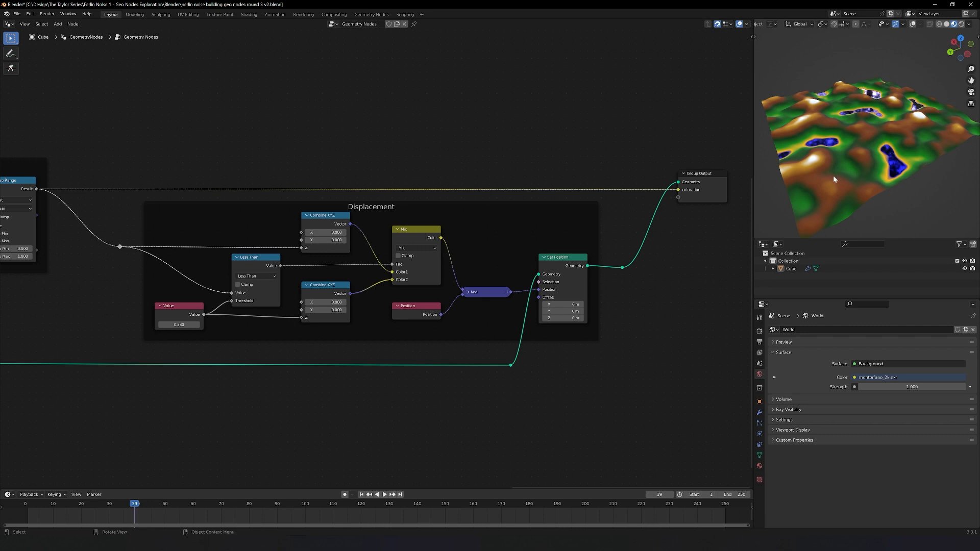
- Enlarge the timeline, go to frame 0 and insert a keyframe on the Value node's 0.33
{"action": "left_click_drag", "start_coordinate": [283, 490], "coordinate": [238, 420]}
{"action": "left_click_drag", "start_coordinate": [167, 438], "coordinate": [18, 443]}
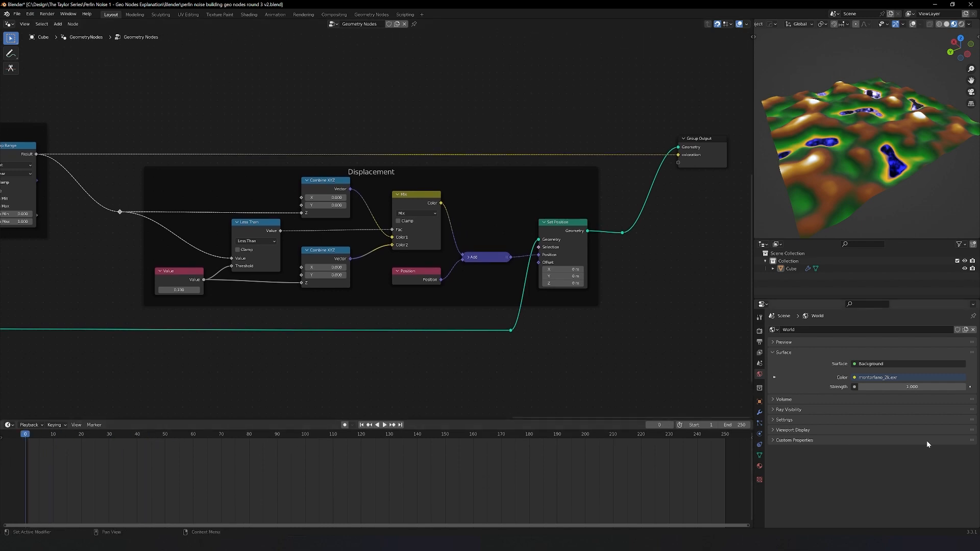
{"action": "right_click", "coordinate": [180, 290]}
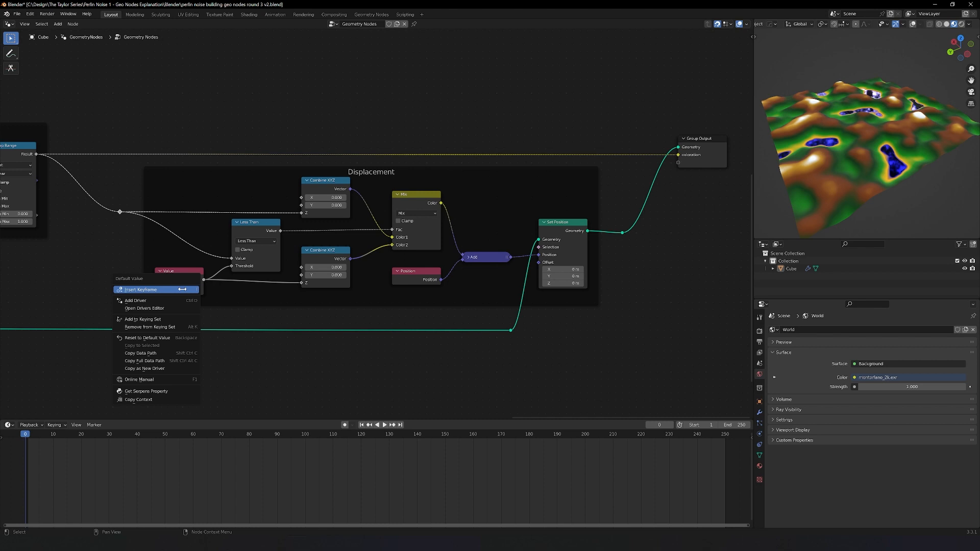
{"action": "left_click", "coordinate": [182, 290]}
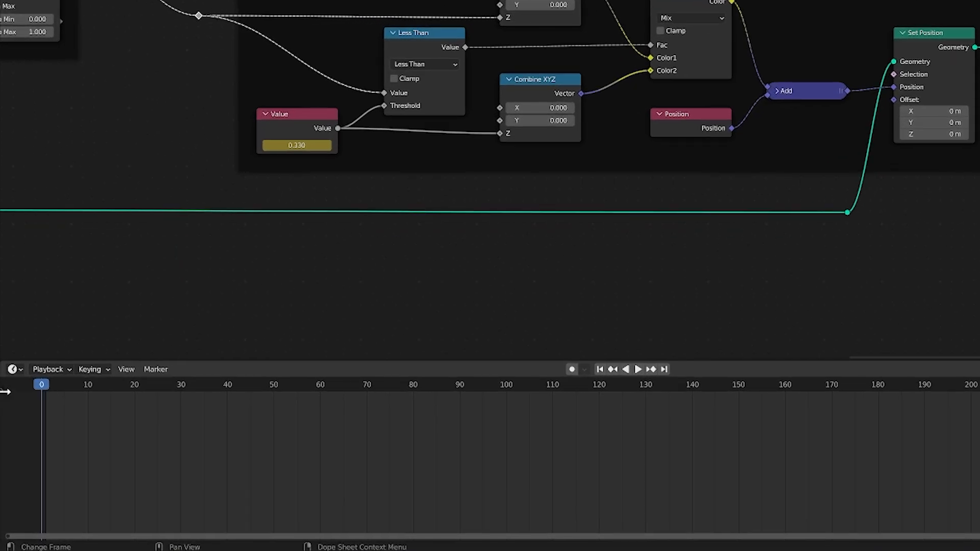
- Reveal the timeline's channel list, select the terrain and its Value node, and move the value's keyframe to frame 40
{"action": "left_click", "coordinate": [5, 391]}
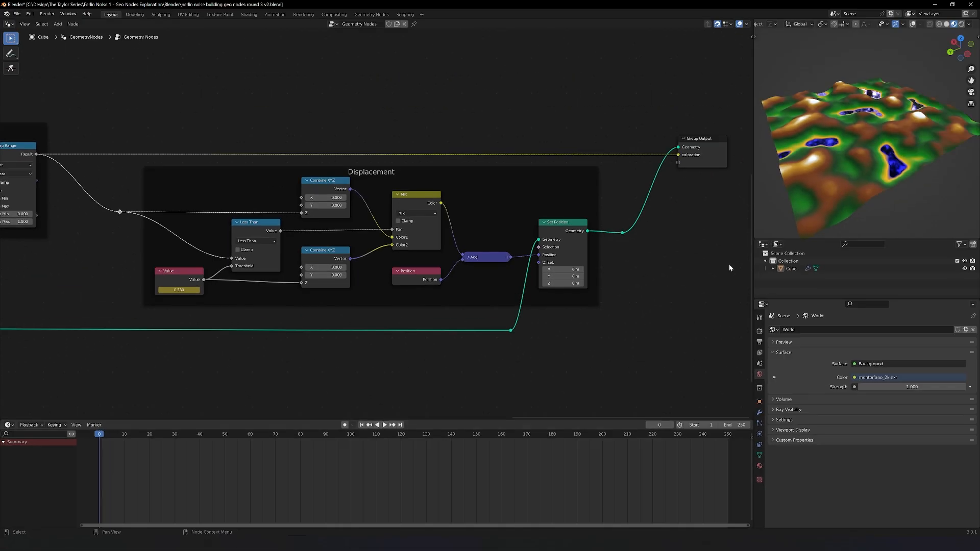
{"action": "left_click", "coordinate": [868, 152]}
{"action": "left_click", "coordinate": [175, 280]}
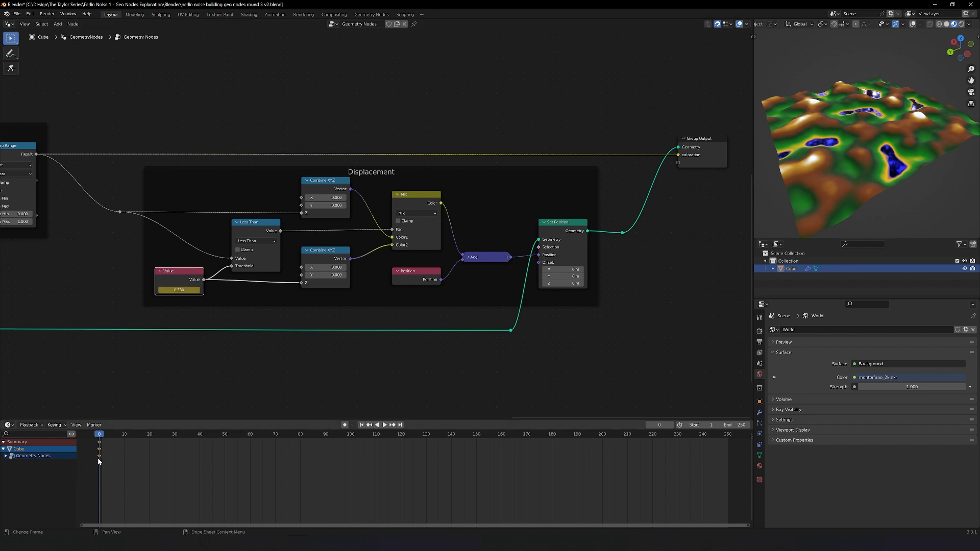
{"action": "key", "text": "g"}
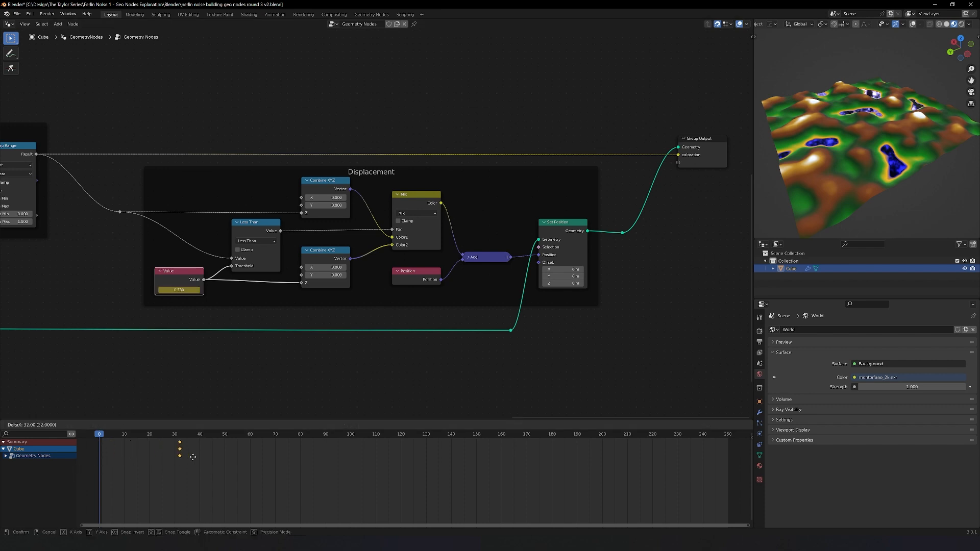
{"action": "left_click", "coordinate": [202, 456]}
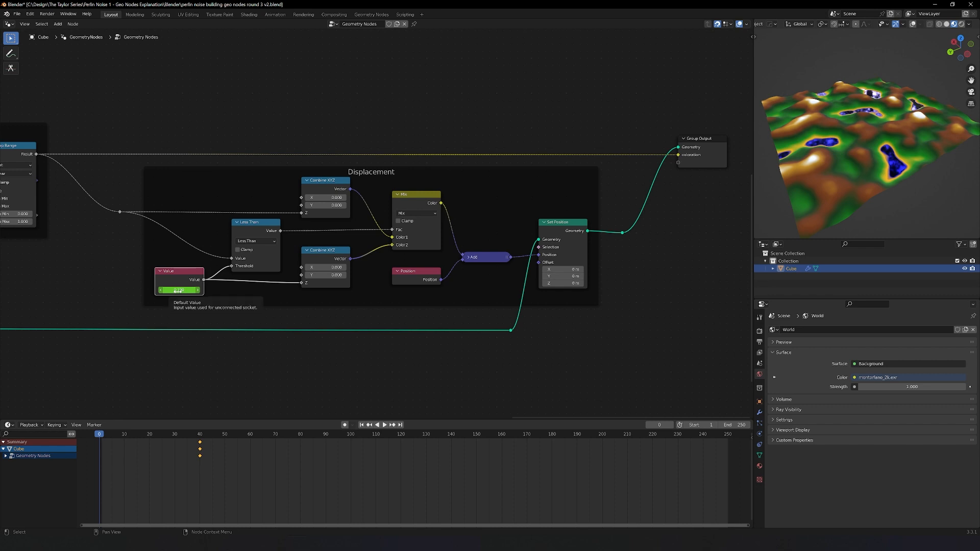
- Reset the Value node to 0 and keyframe it at frame 0
{"action": "key", "text": "BackSpace"}
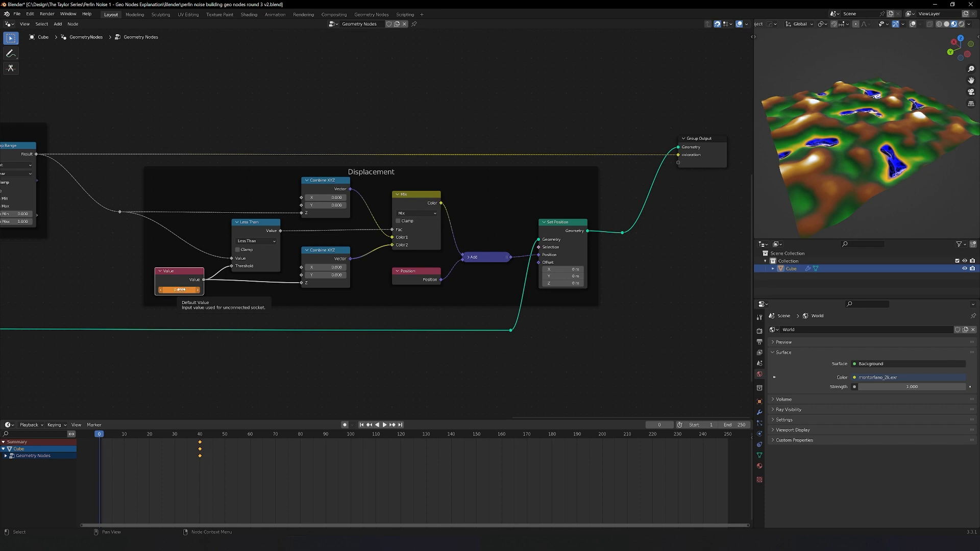
{"action": "right_click", "coordinate": [180, 290]}
{"action": "left_click", "coordinate": [183, 290]}
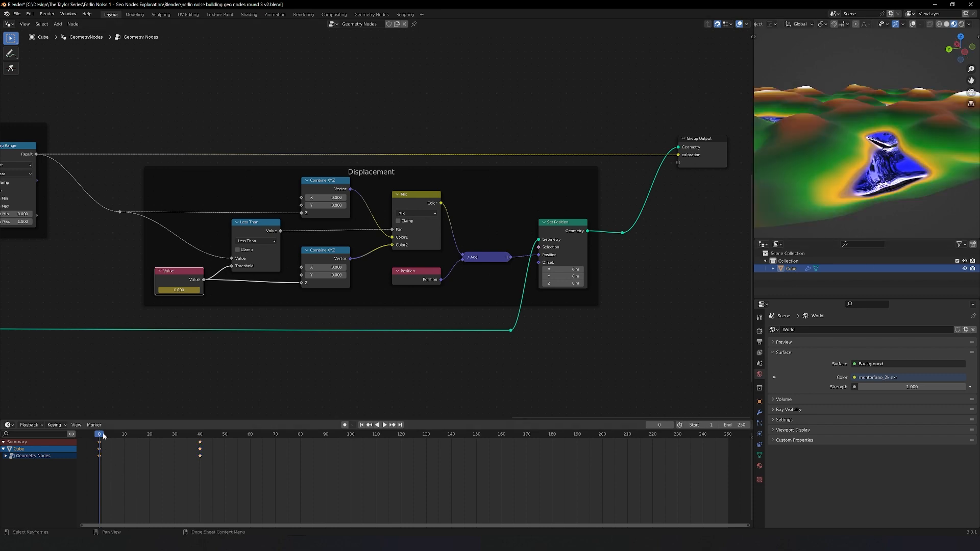
- Scrub from frame 0 to just before frame 40 and maximize the 3D viewport to inspect the lake's flattening
{"action": "left_click_drag", "start_coordinate": [107, 435], "coordinate": [197, 438]}
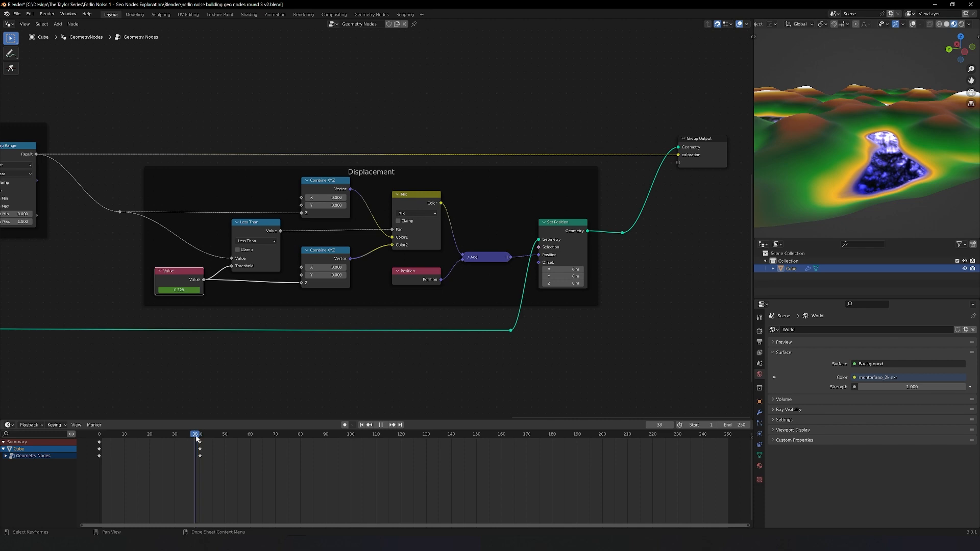
{"action": "key", "text": "ctrl+space"}
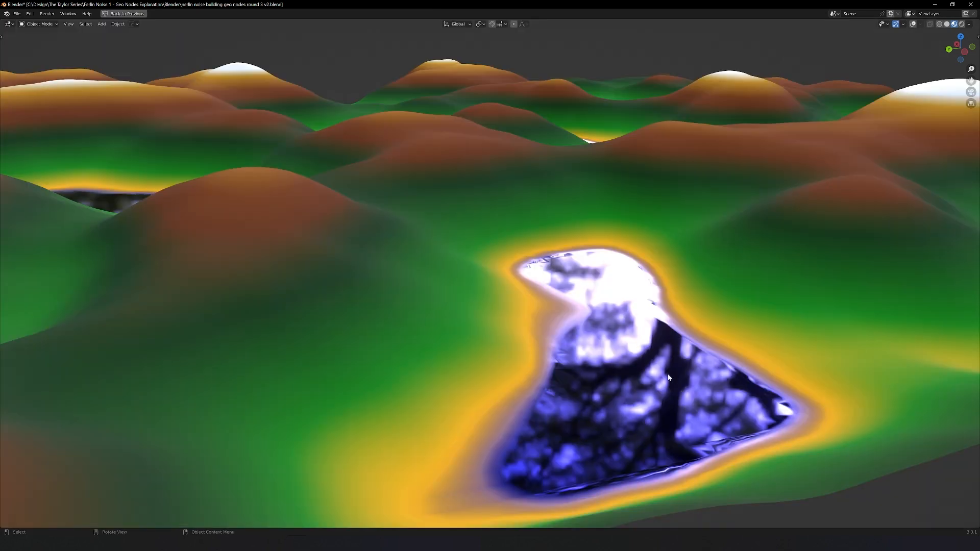